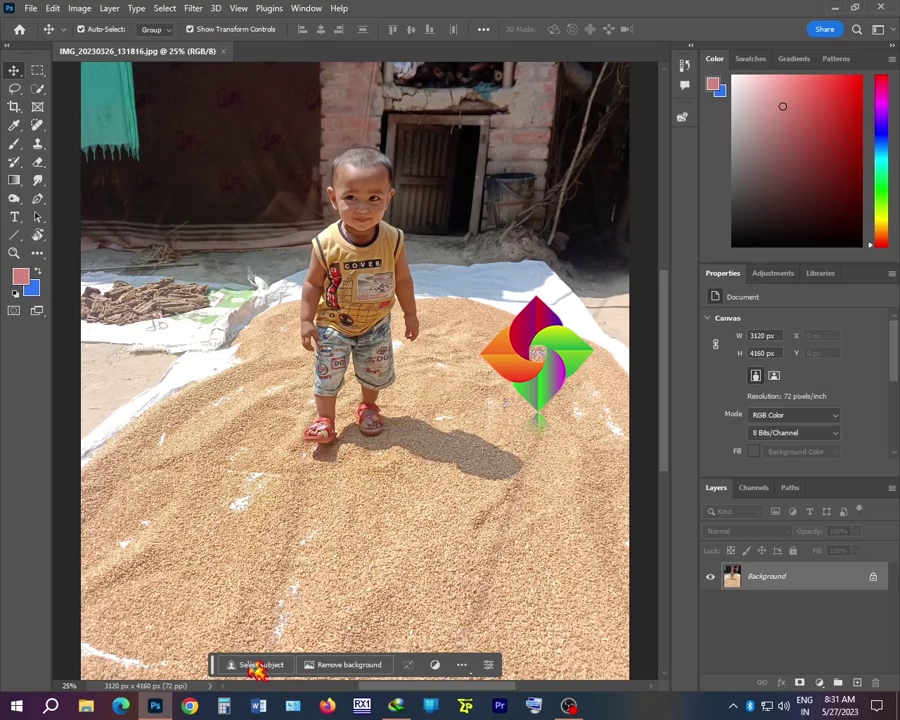
- Select the child as the photo's subject and copy the selection onto a new layer above the background
click(252, 665)
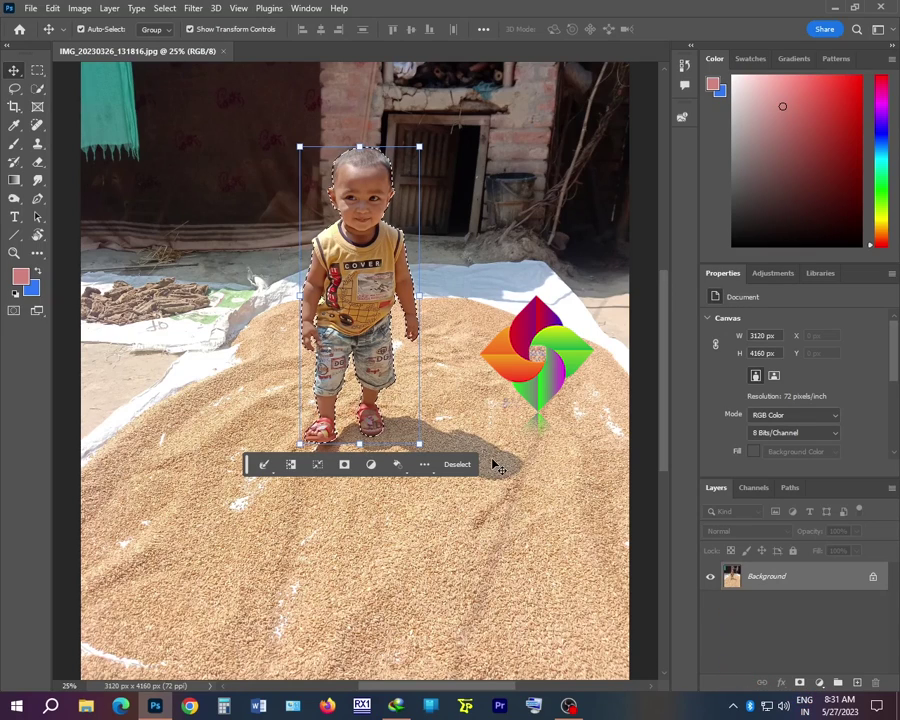
key(ctrl+j)
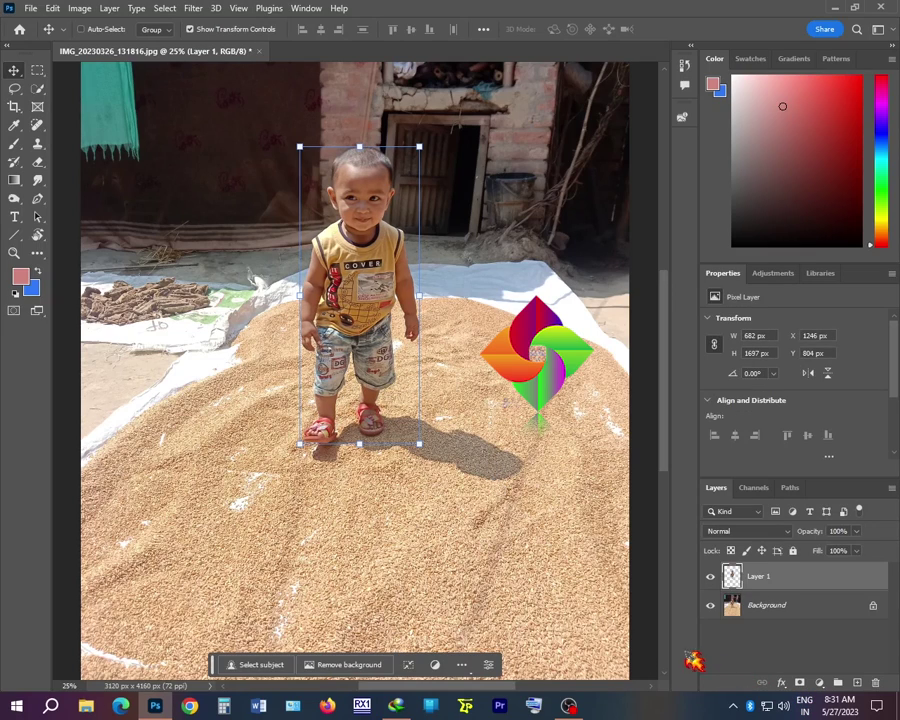
click(711, 578)
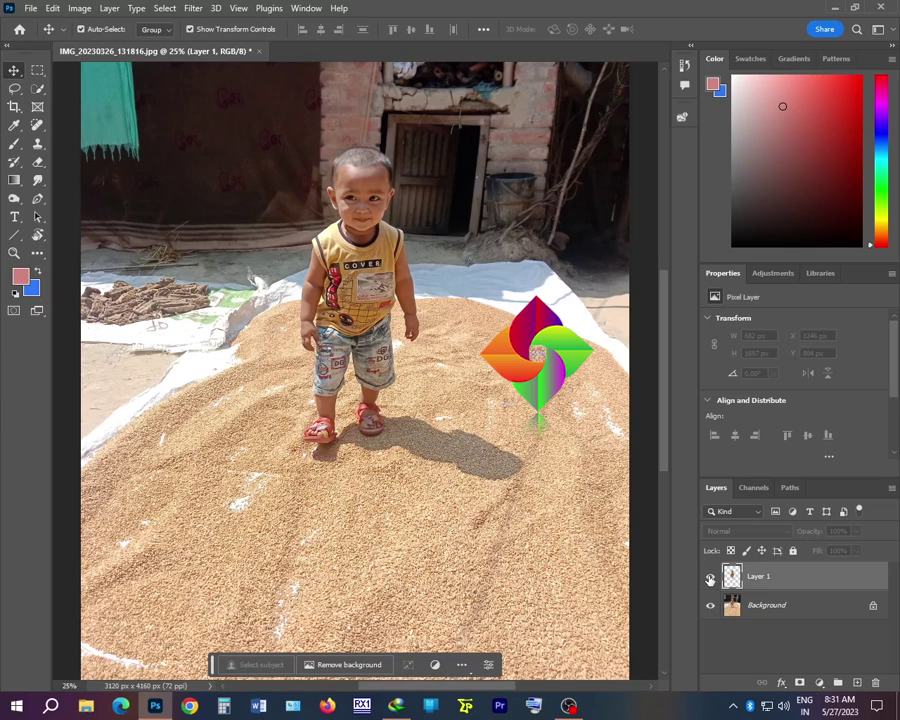
click(710, 579)
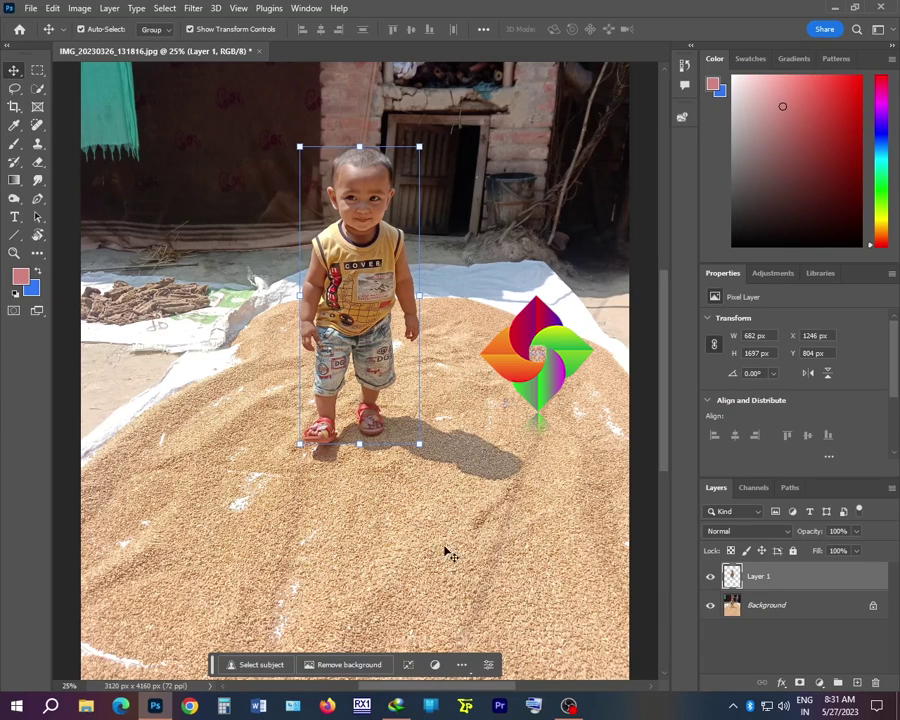
- Duplicate the Background layer and hide Layer 1, which holds the cut-out child
scroll(430, 500, down, 3)
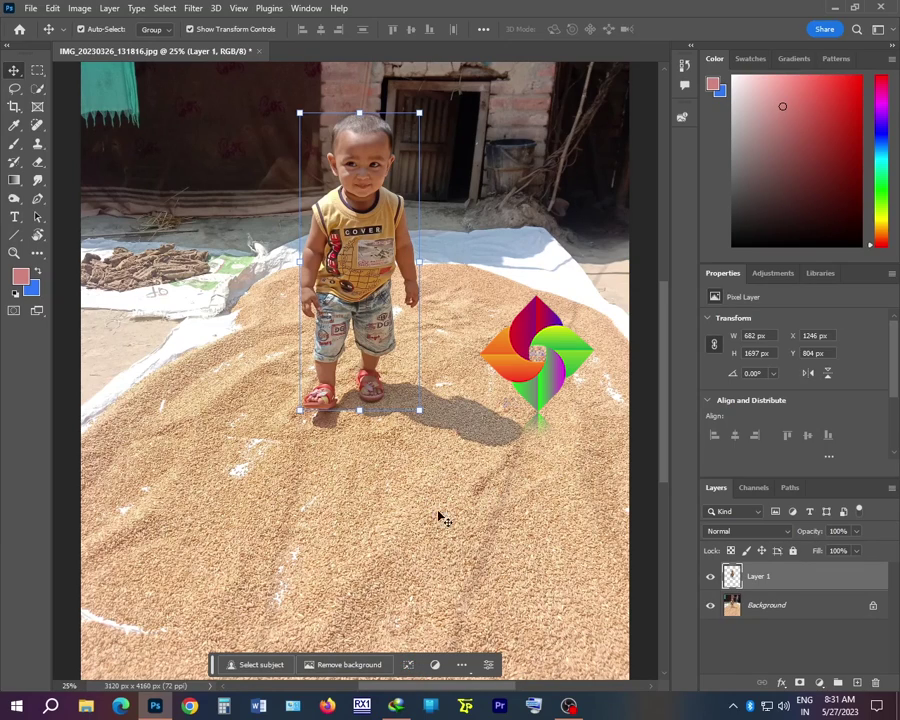
mouse_move(735, 606)
mouse_down()
mouse_move(732, 640)
mouse_move(727, 618)
mouse_up()
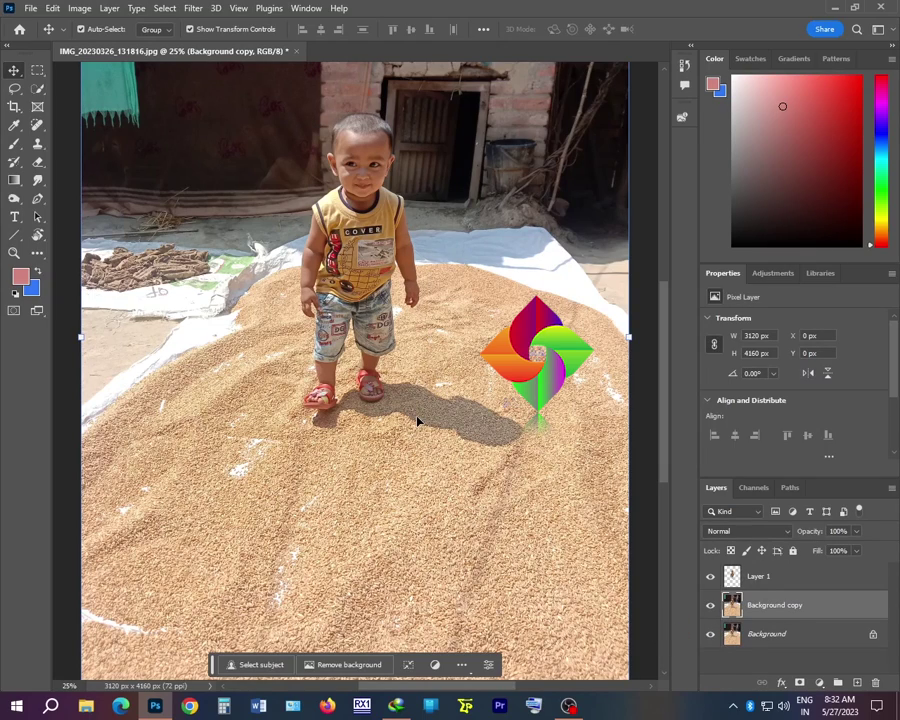
click(710, 577)
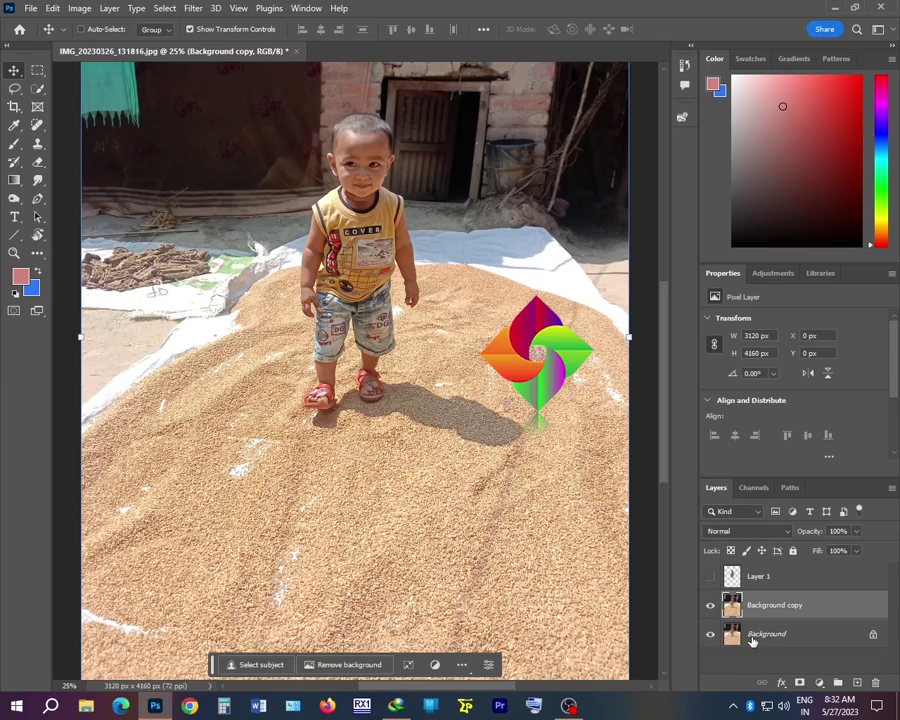
key(ctrl+l)
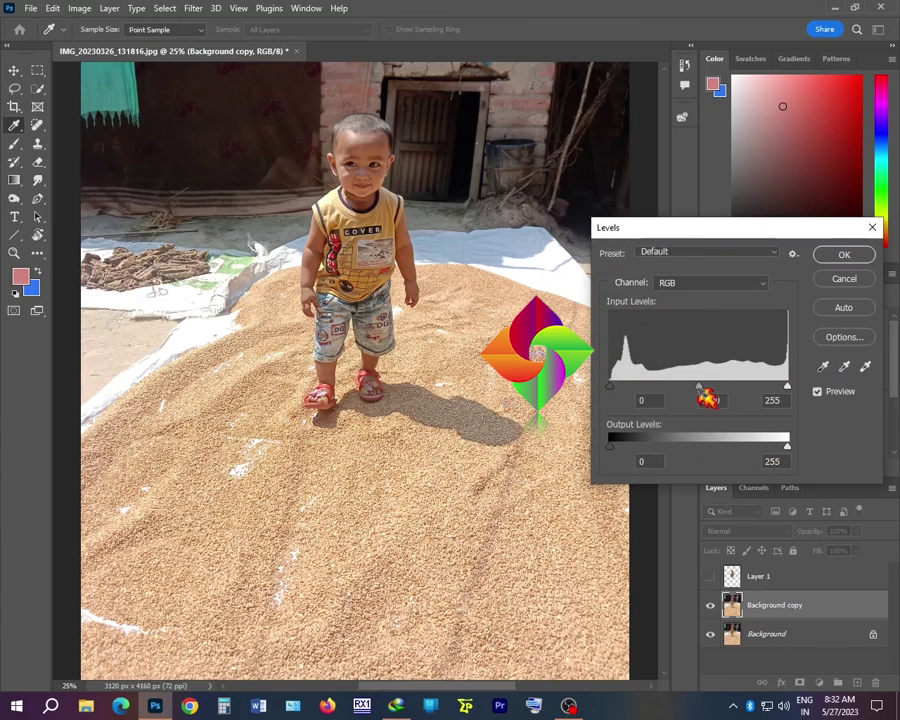
drag(707, 397, 685, 394)
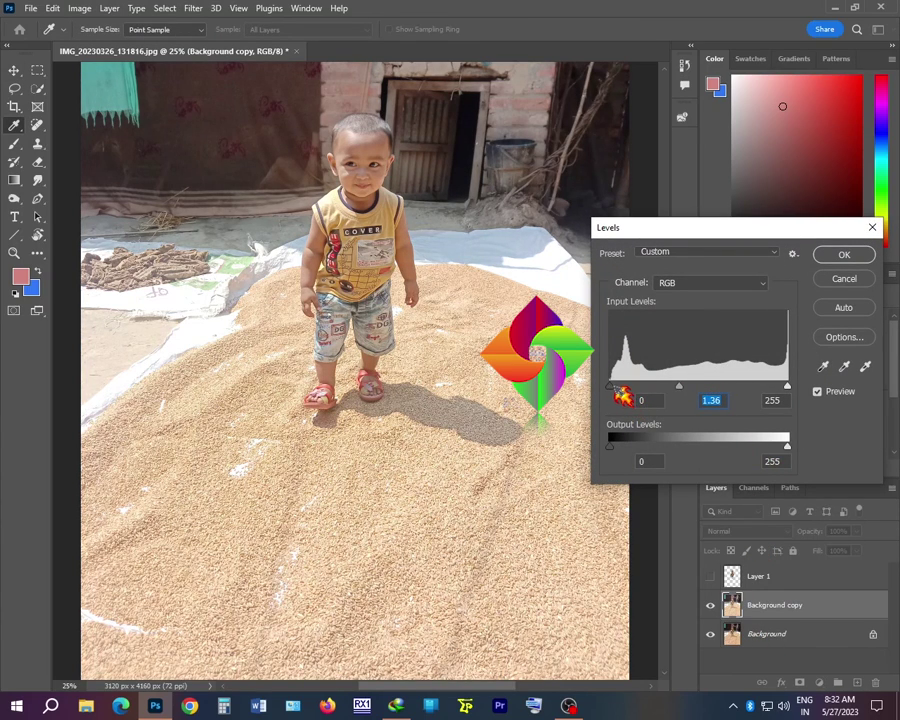
drag(612, 392, 623, 392)
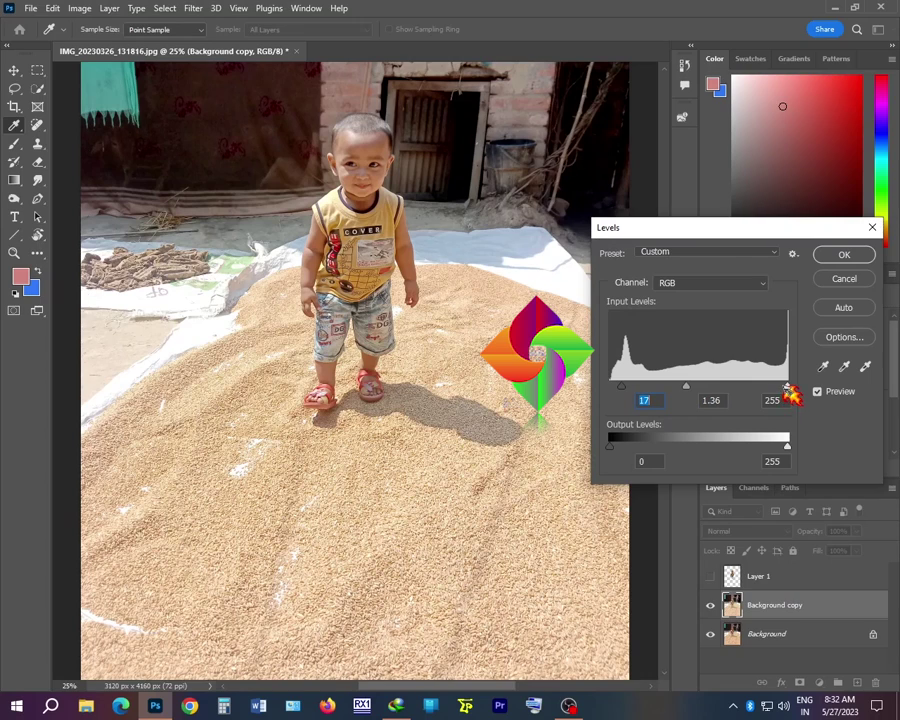
mouse_move(788, 390)
mouse_down()
mouse_move(764, 392)
mouse_move(773, 392)
mouse_up()
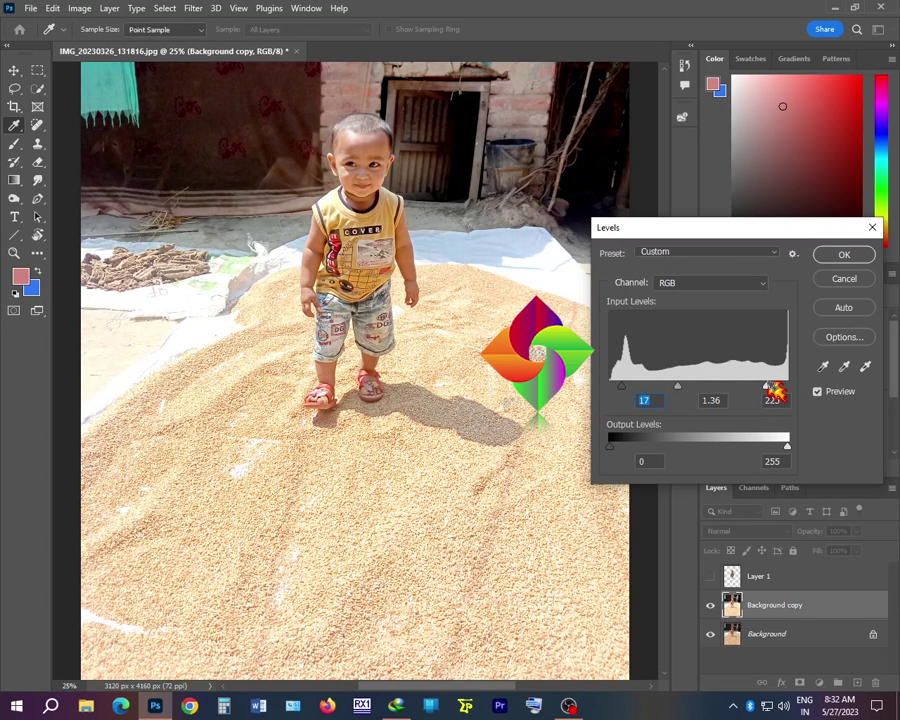
drag(687, 395, 681, 398)
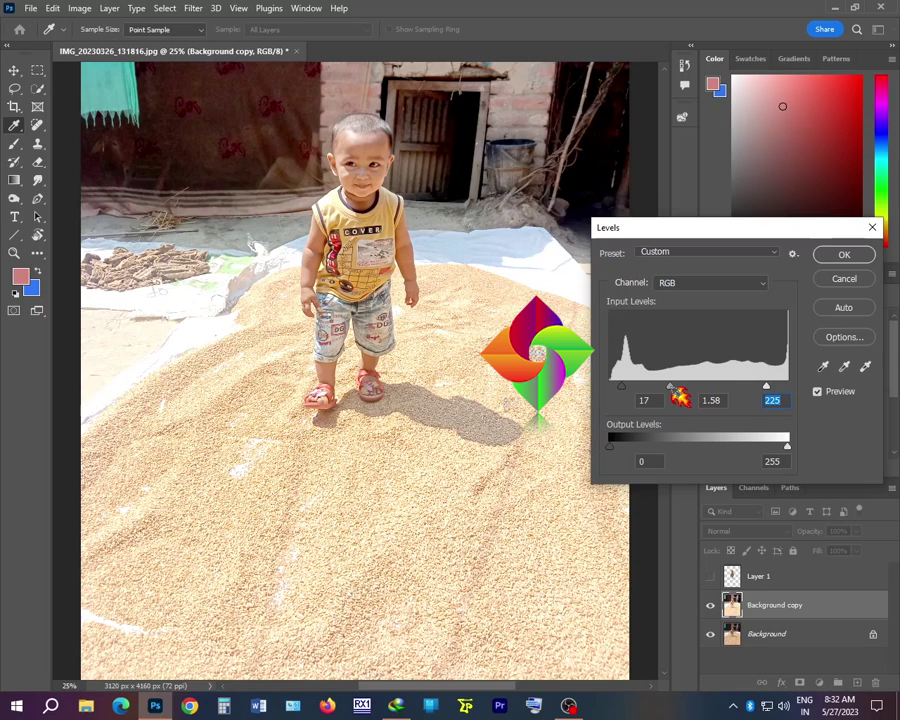
drag(680, 397, 681, 398)
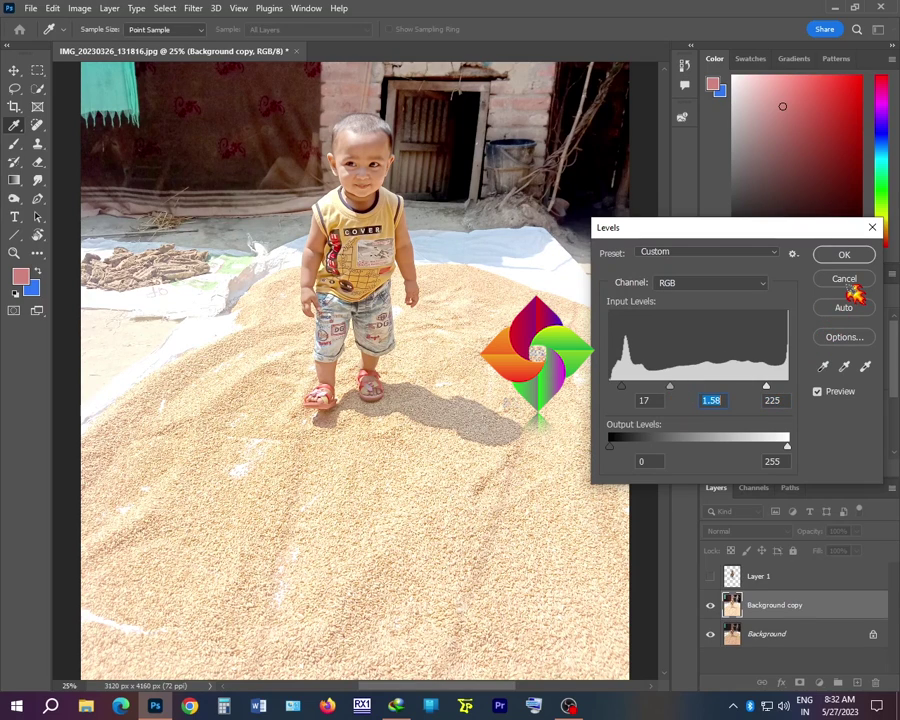
click(844, 280)
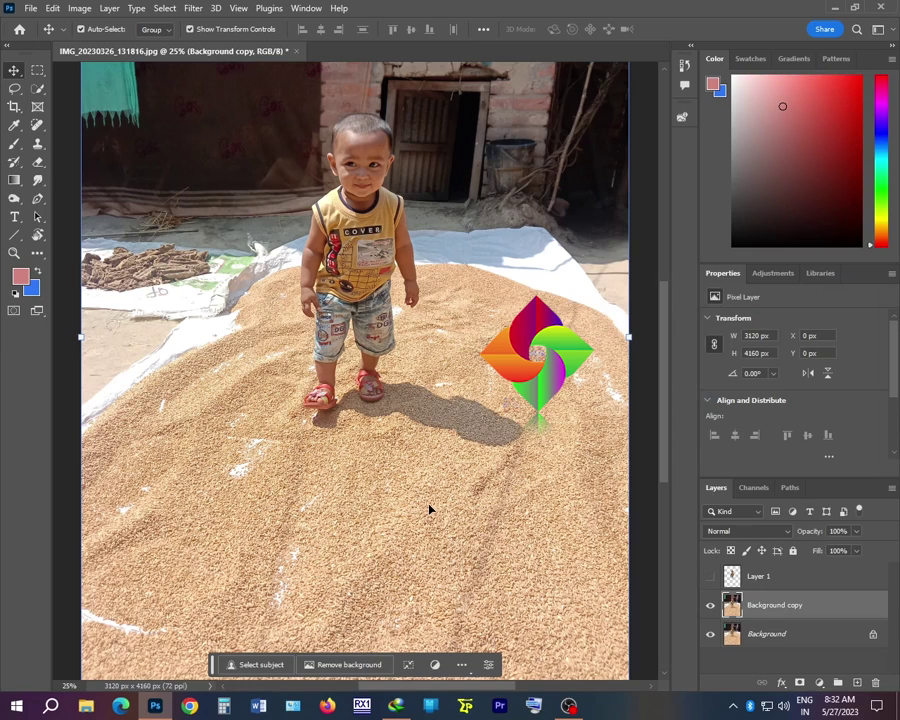
- Copy a rectangle of about 1376 × 572 px around the child's feet and shadow onto a new layer, hide it, and reselect Background copy
click(37, 70)
drag(295, 363, 537, 463)
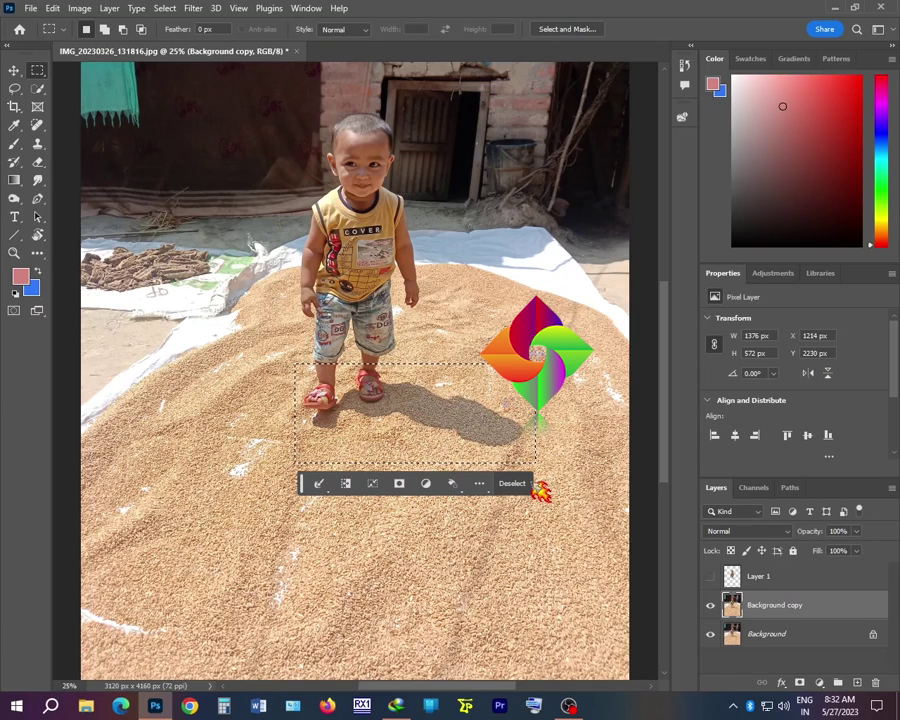
key(ctrl+j)
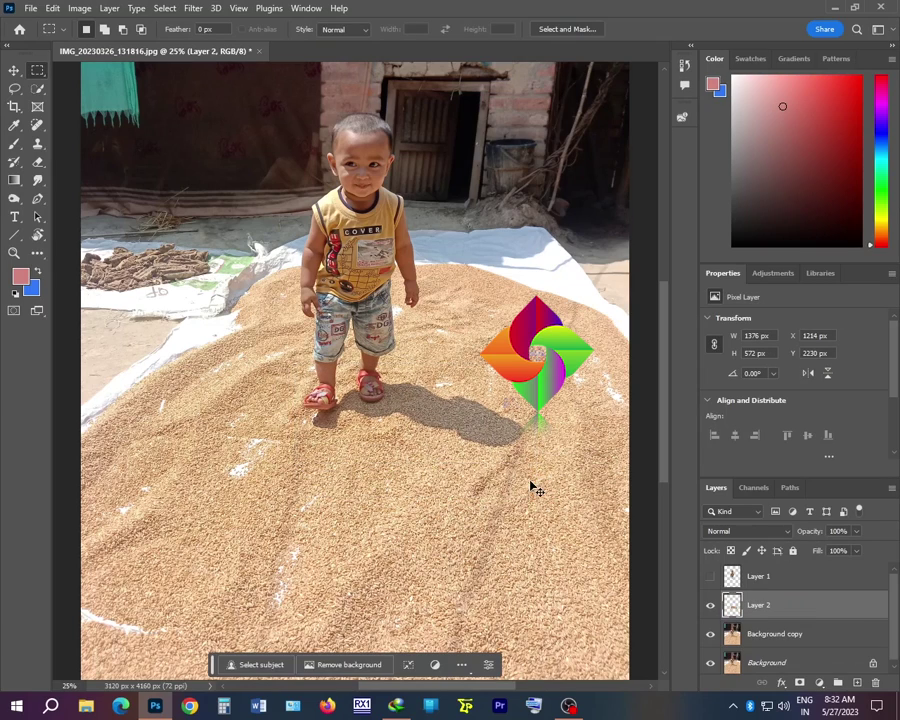
click(710, 606)
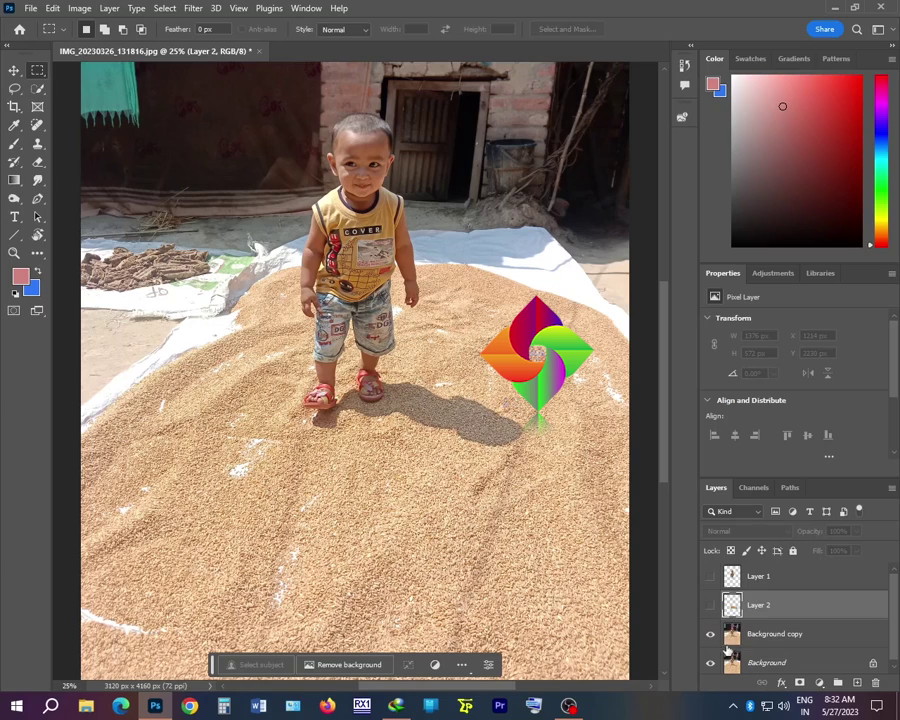
click(727, 644)
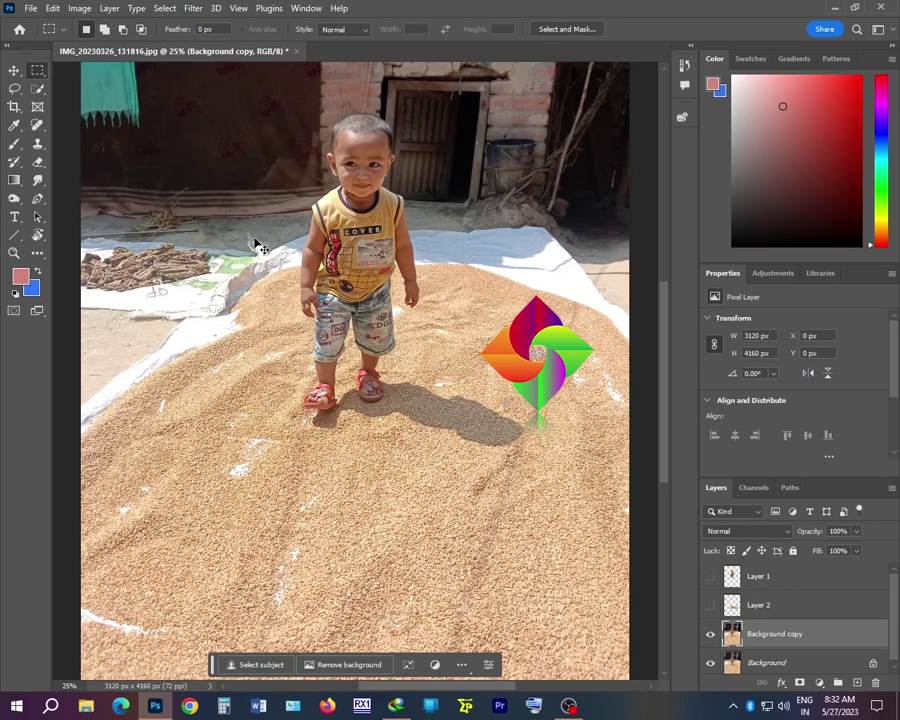
key(ctrl+l)
drag(713, 398, 673, 388)
drag(787, 386, 760, 386)
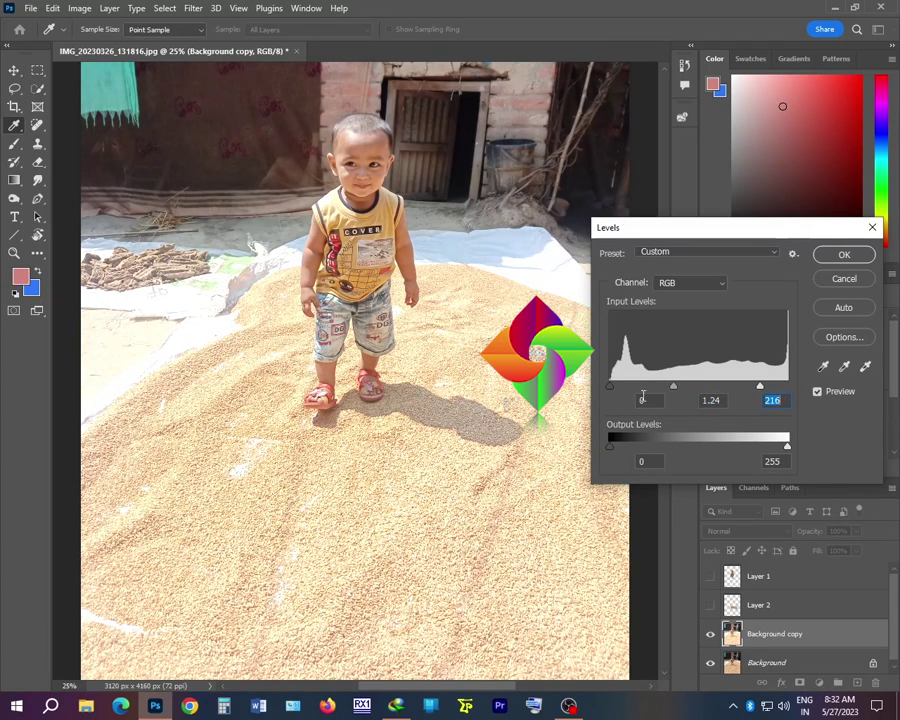
mouse_move(611, 387)
mouse_down()
mouse_move(664, 396)
mouse_move(610, 390)
mouse_up()
click(844, 279)
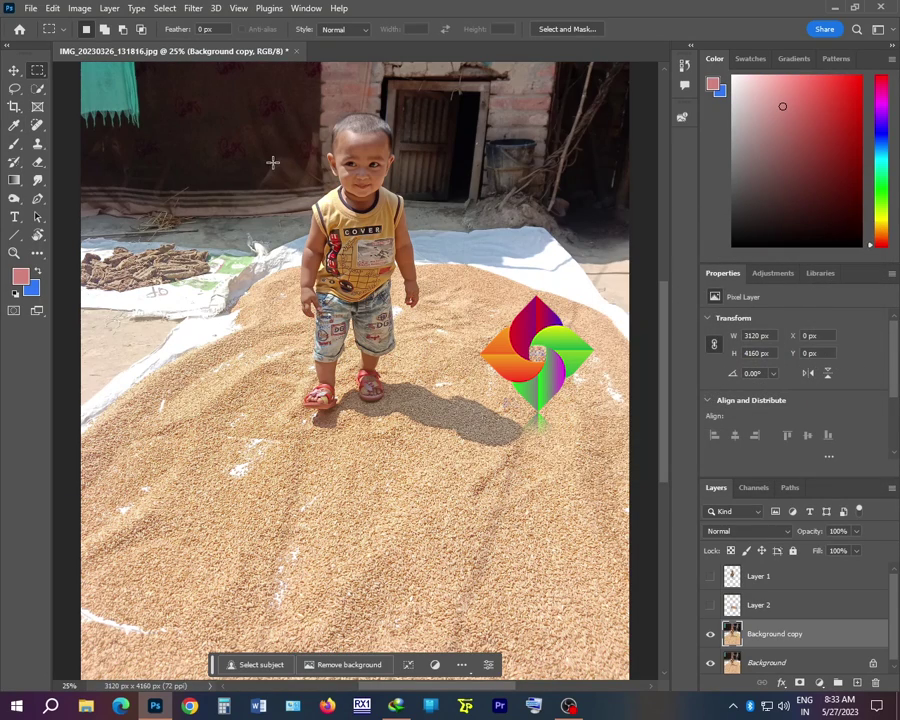
- Open the Background copy layer in the Luminar Neo filter, dismiss the promotional window, and switch to its editing tools
click(193, 8)
mouse_move(262, 358)
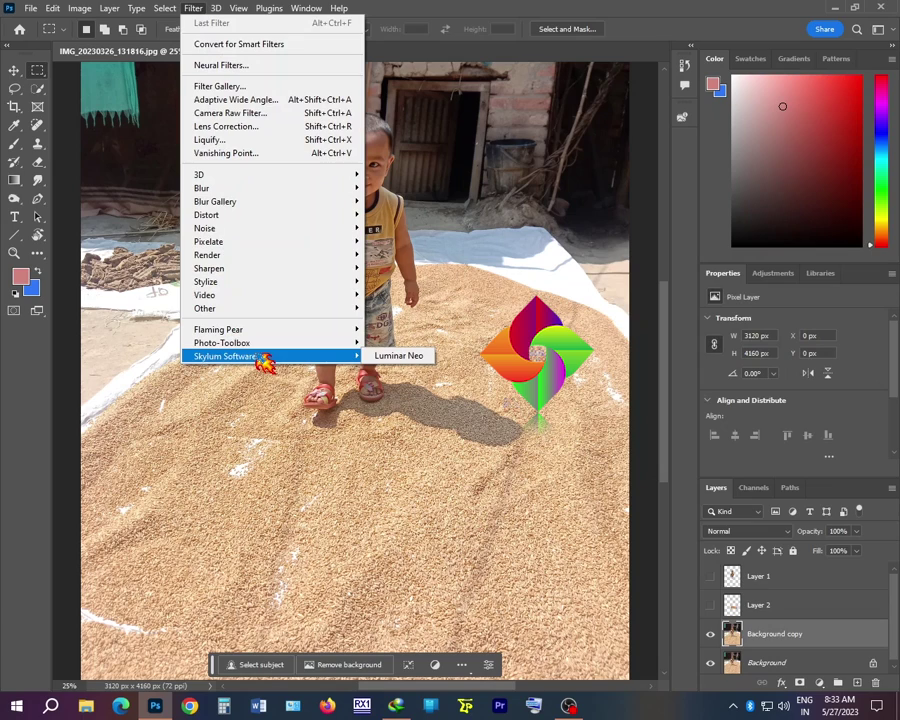
click(410, 358)
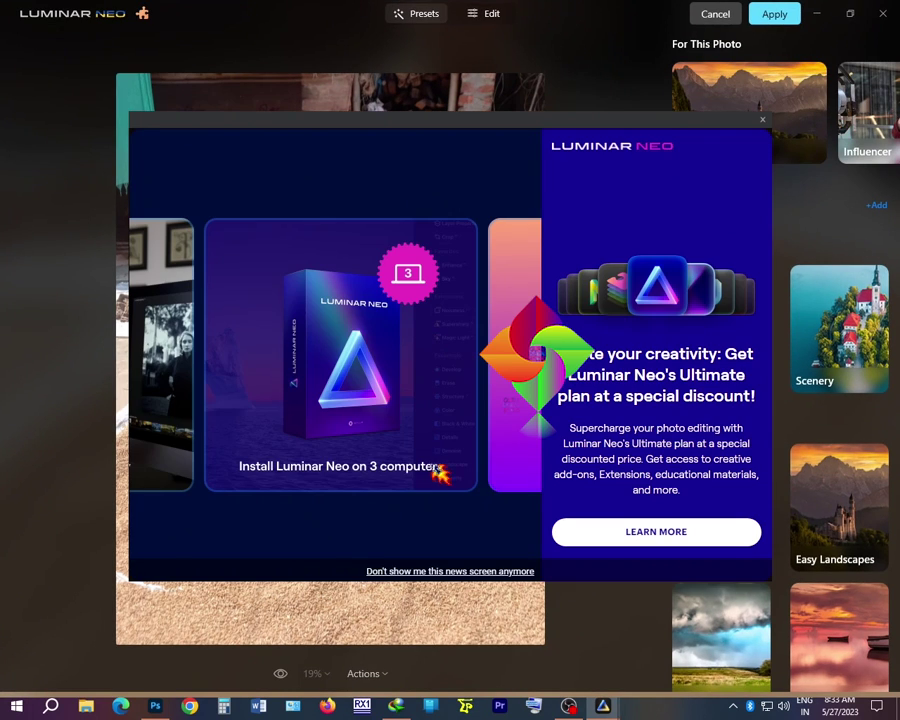
click(764, 121)
click(458, 432)
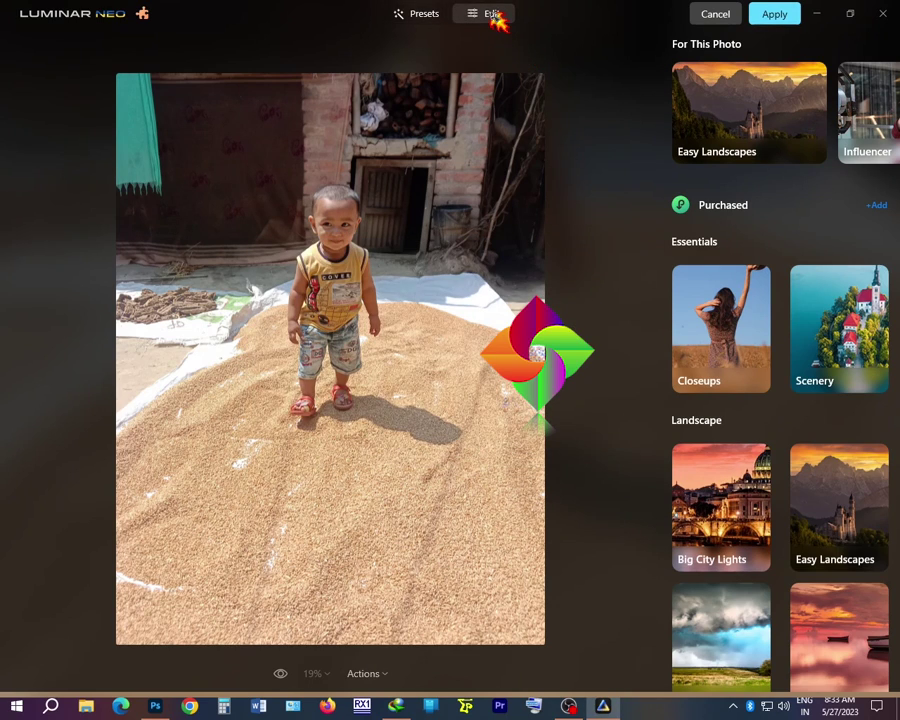
click(492, 14)
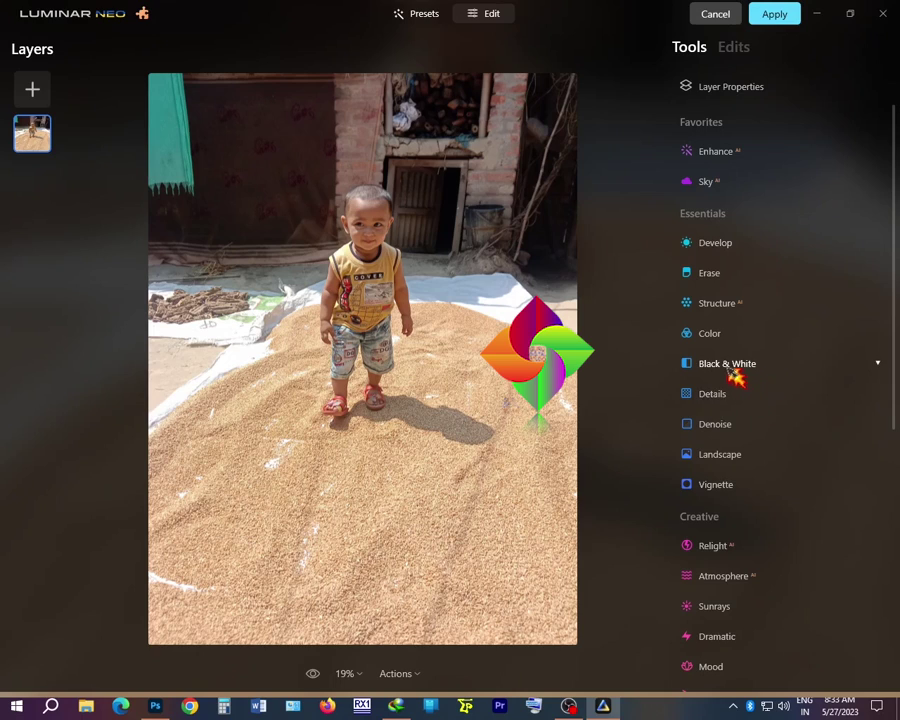
- Adjust the photo's color with Saturation at 38 and Vibrance at 52
click(716, 338)
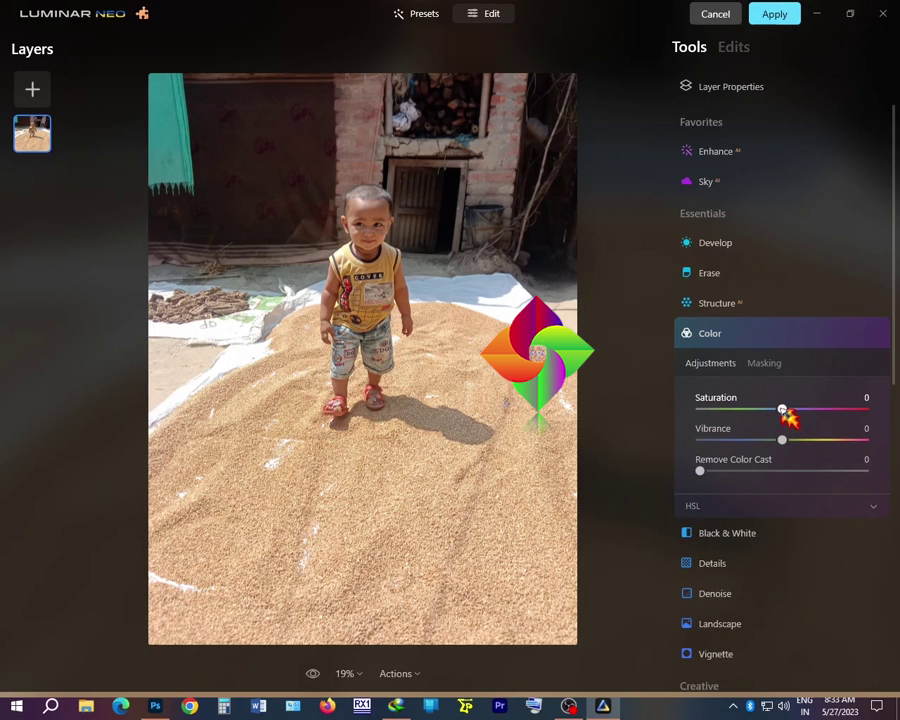
drag(783, 411, 811, 411)
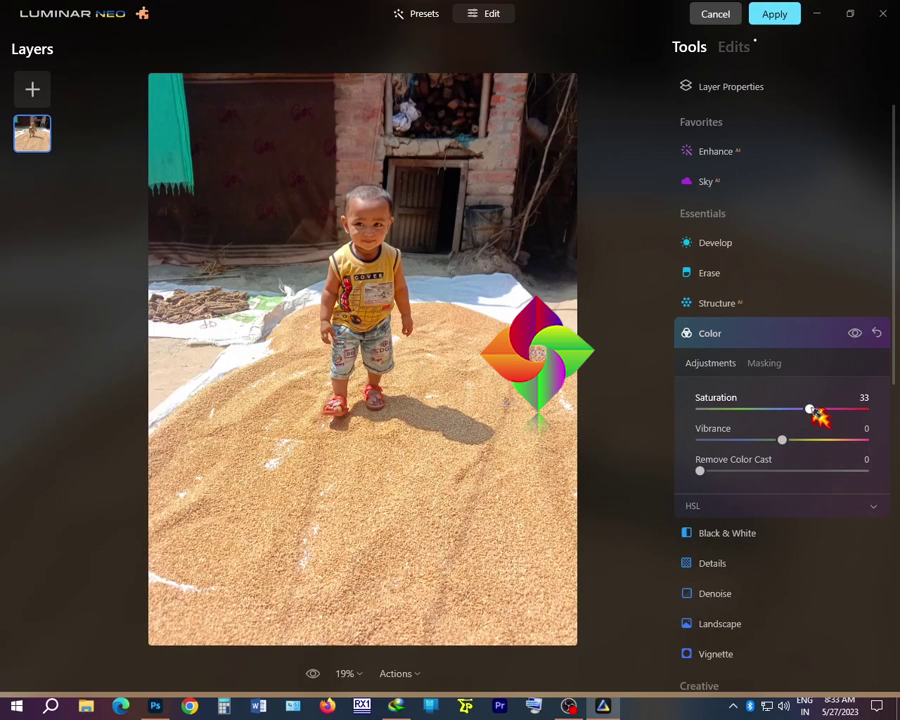
click(394, 398)
click(381, 400)
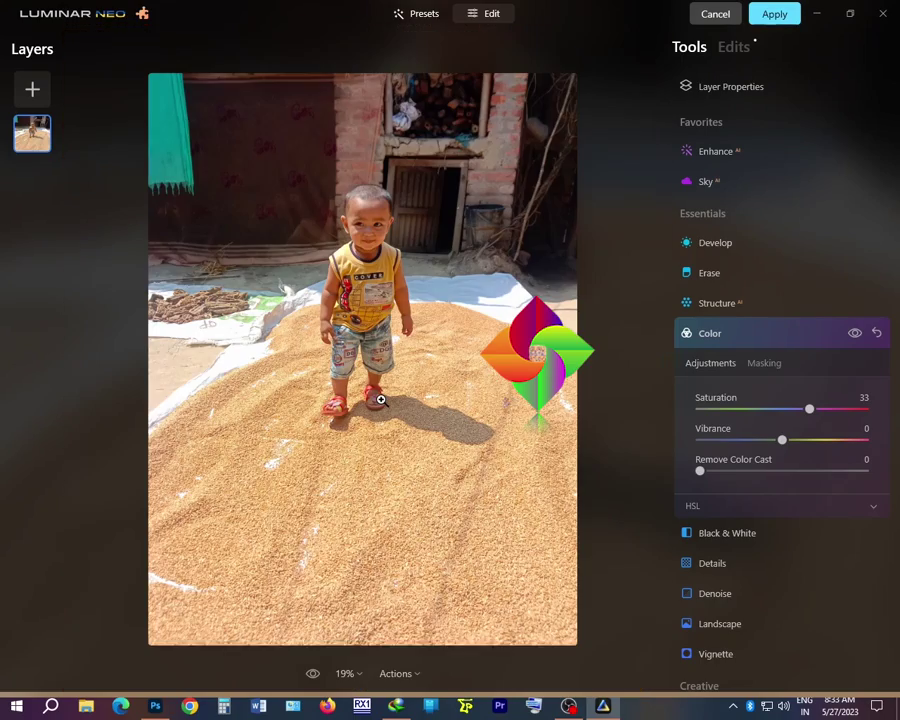
scroll(381, 400, up, 3)
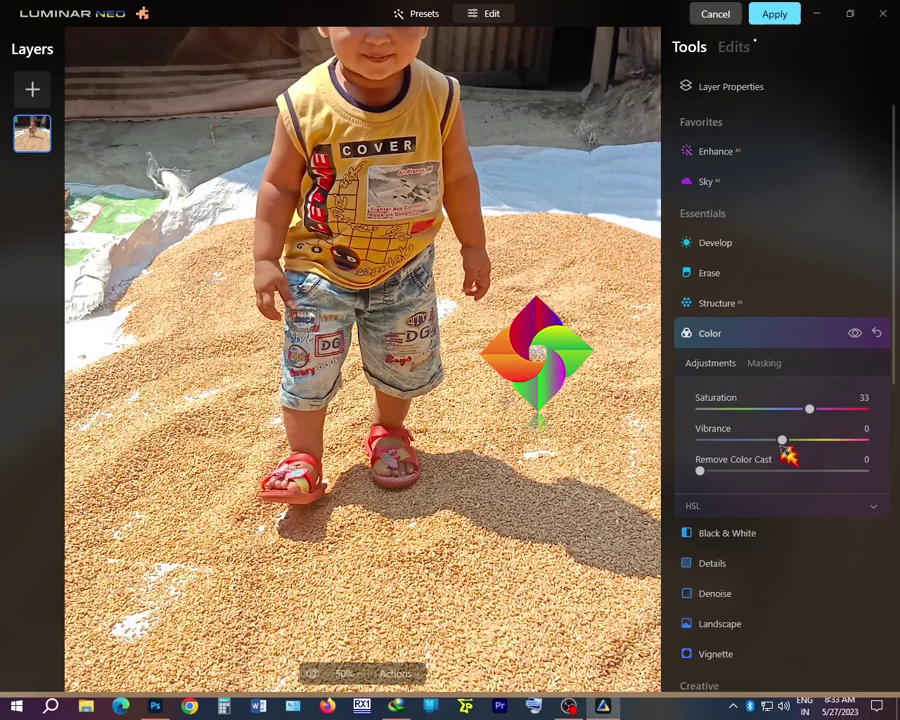
drag(784, 442, 834, 454)
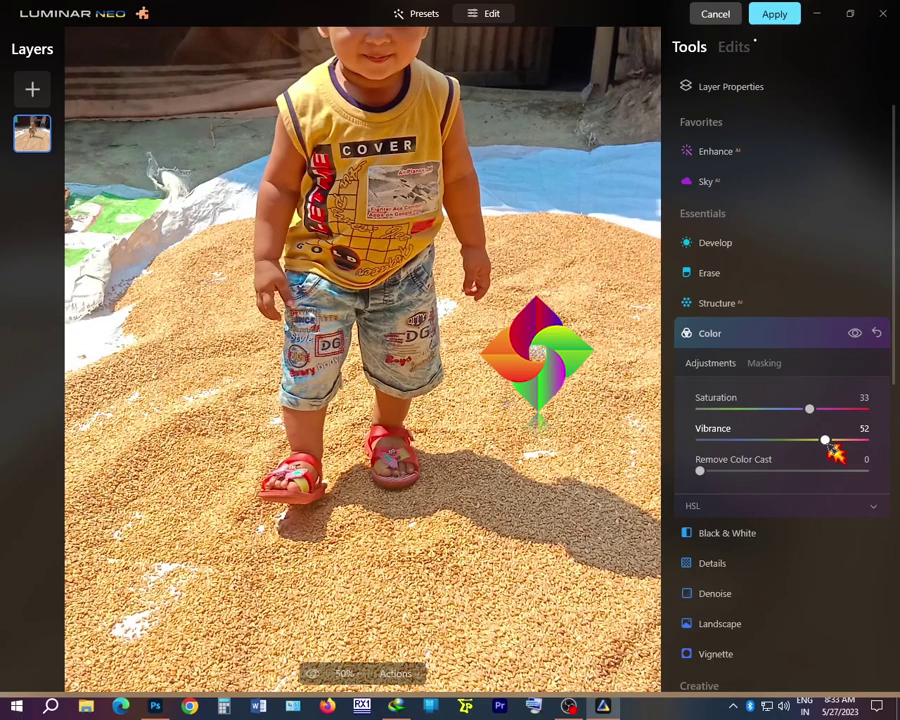
drag(810, 410, 818, 411)
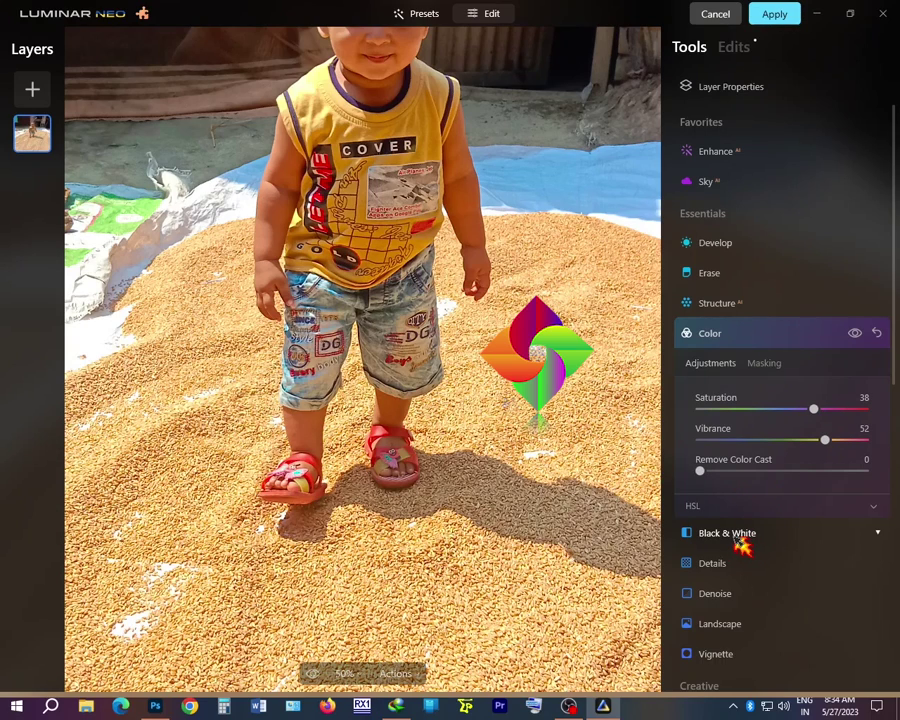
- Set Small Details to 69 in the Details adjustments
click(731, 308)
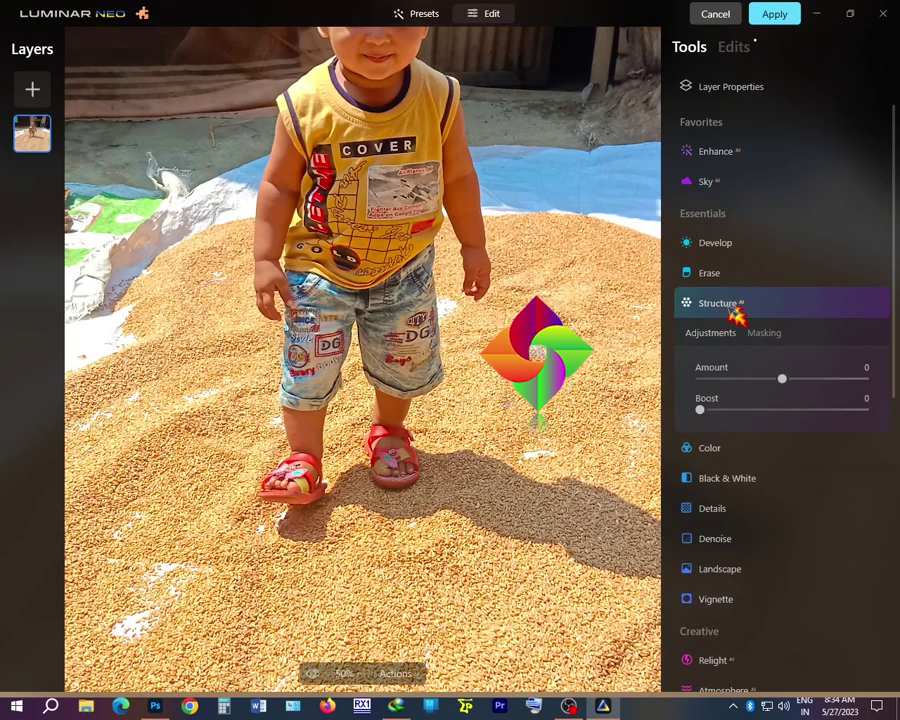
click(710, 305)
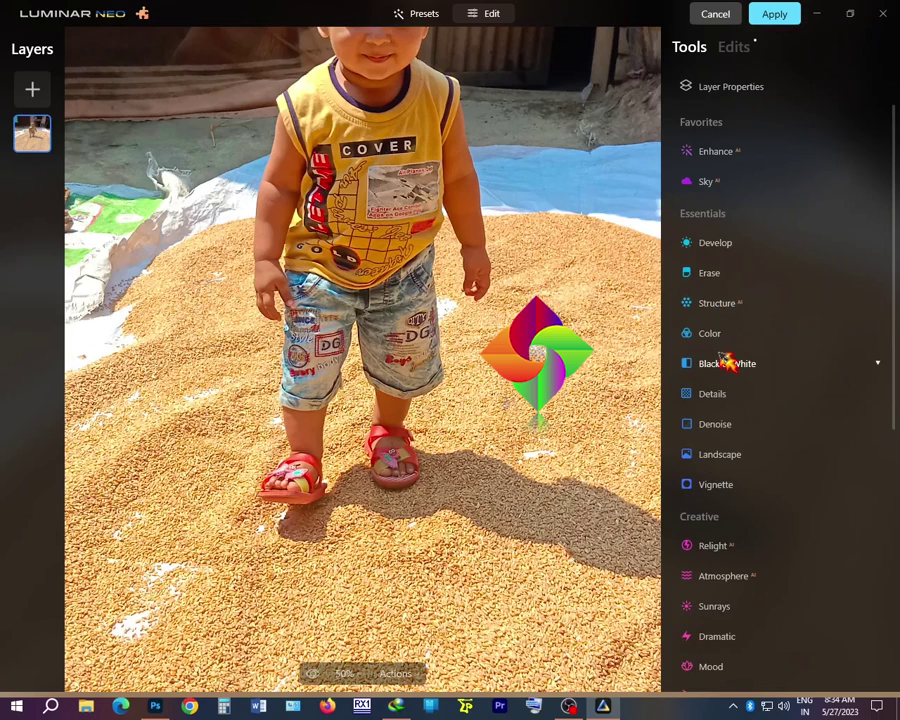
click(745, 395)
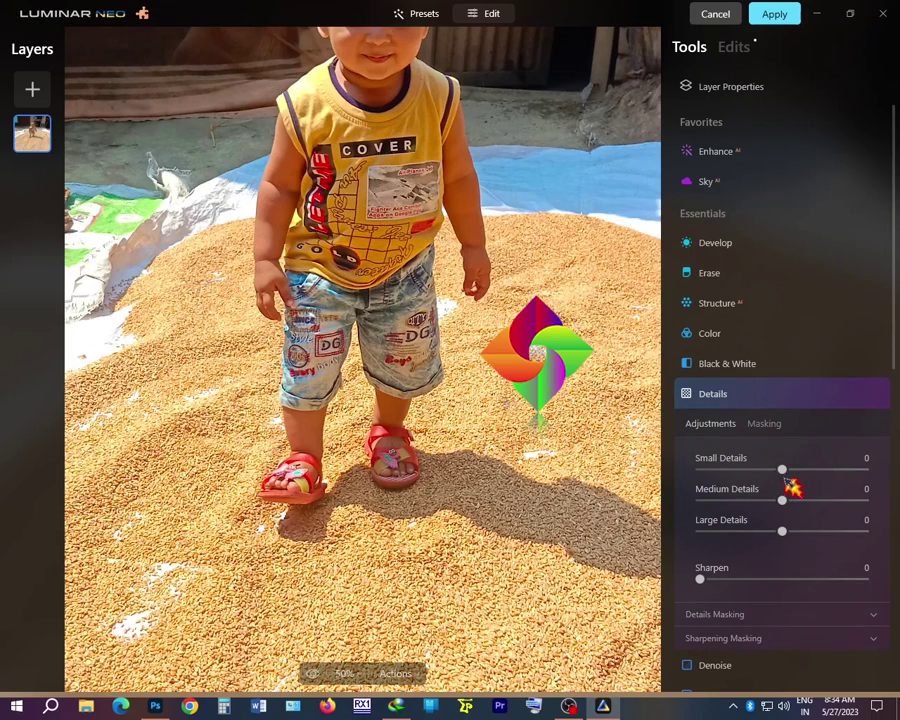
drag(784, 470, 818, 470)
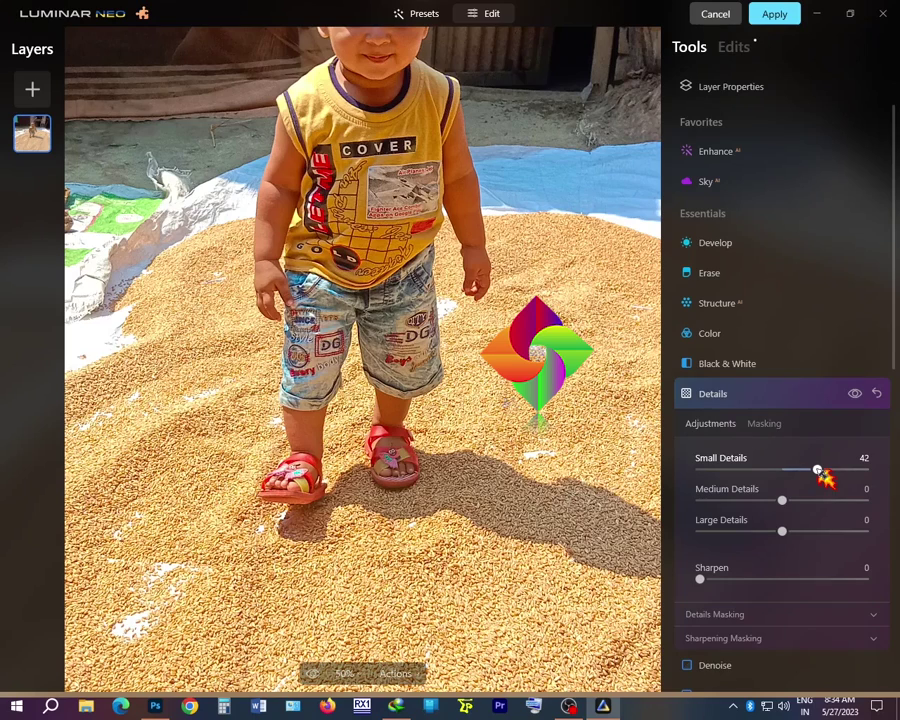
drag(818, 470, 840, 470)
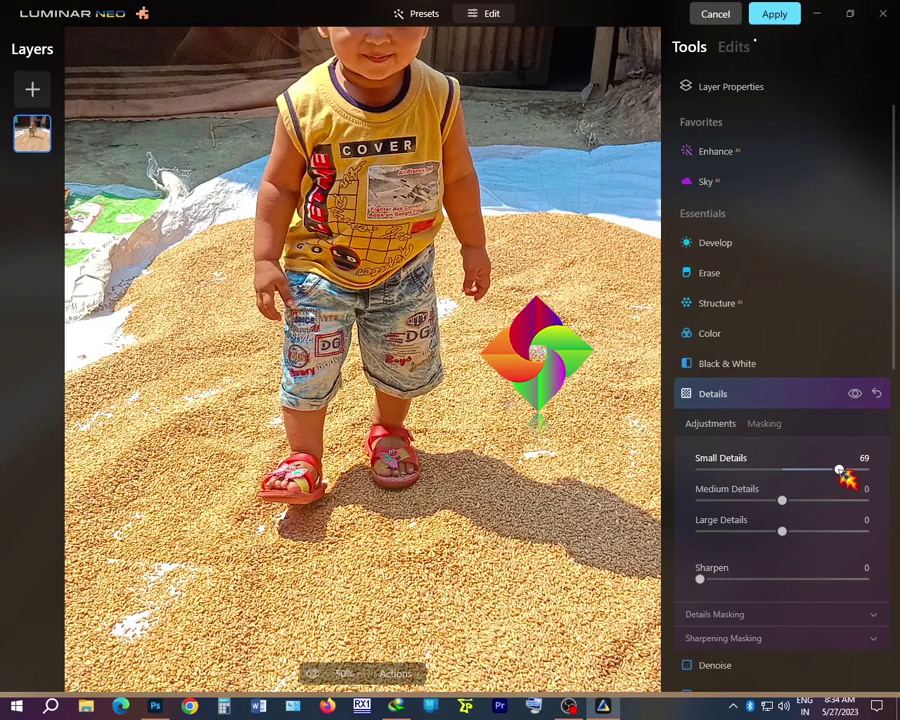
- Set Medium Details to 23 and Large Details to 16, and add another Color adjustment with Saturation 5 and Vibrance 2
drag(783, 501, 796, 532)
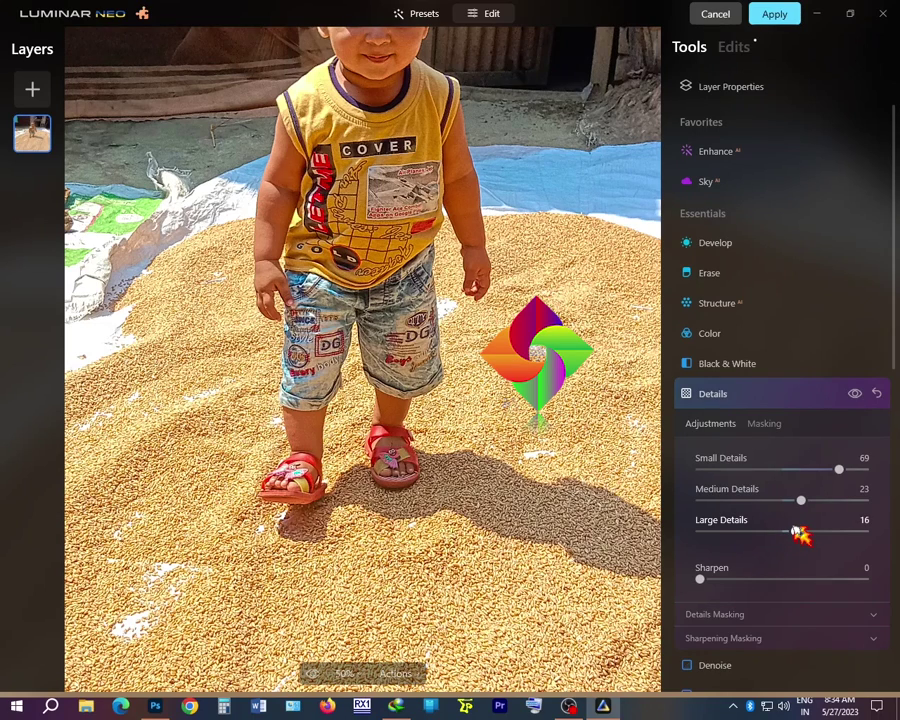
click(737, 396)
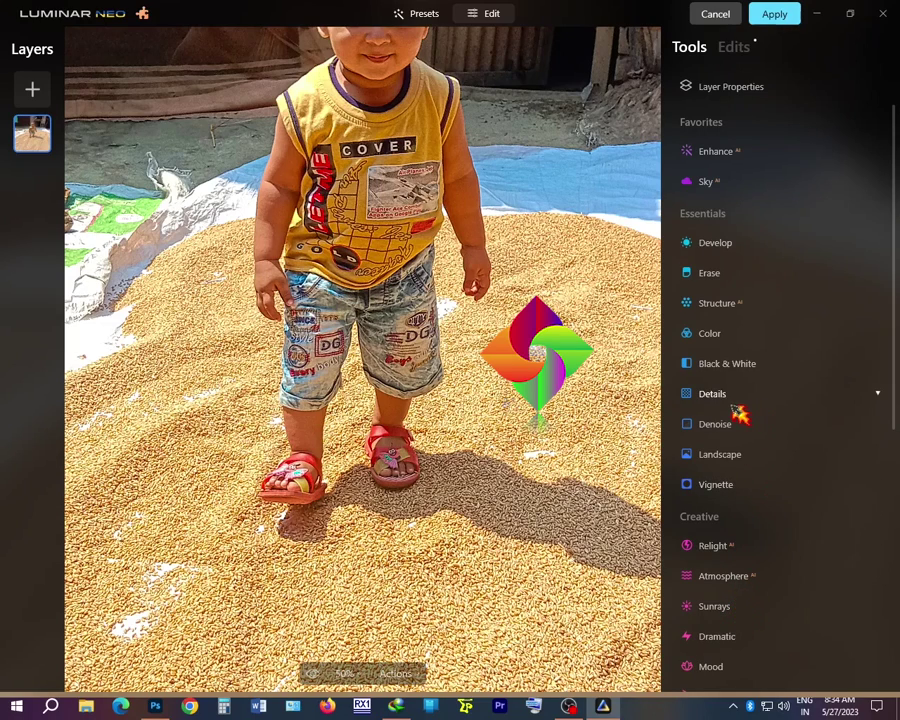
click(733, 341)
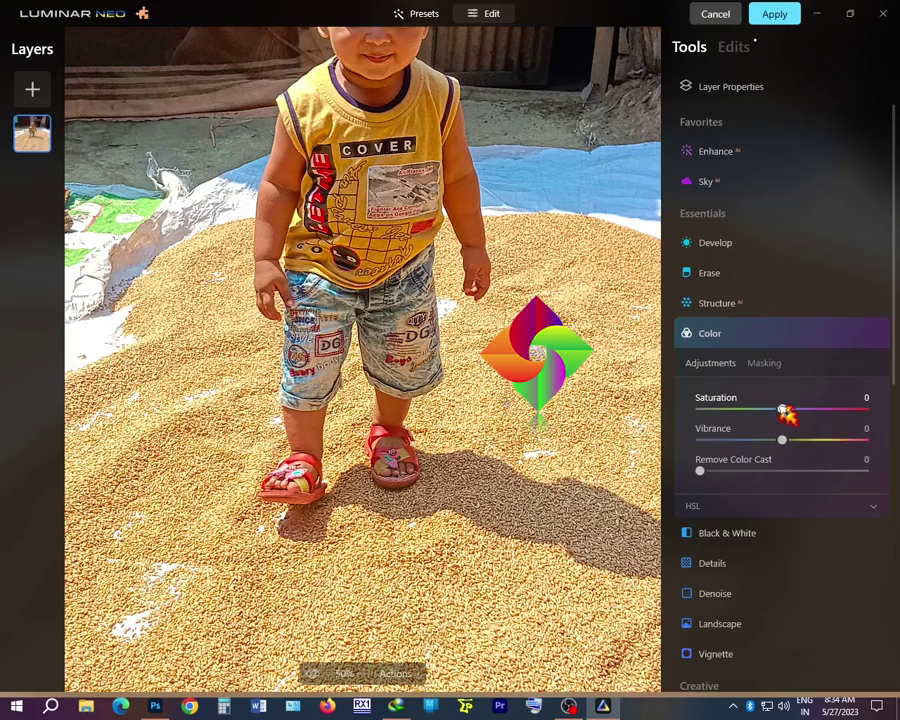
drag(782, 410, 785, 441)
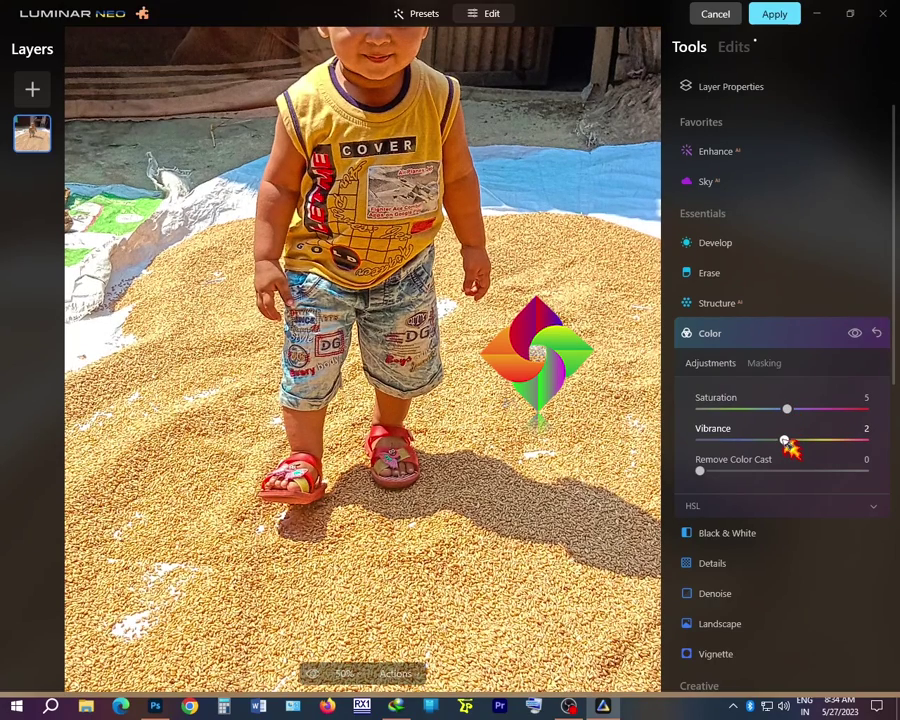
click(741, 334)
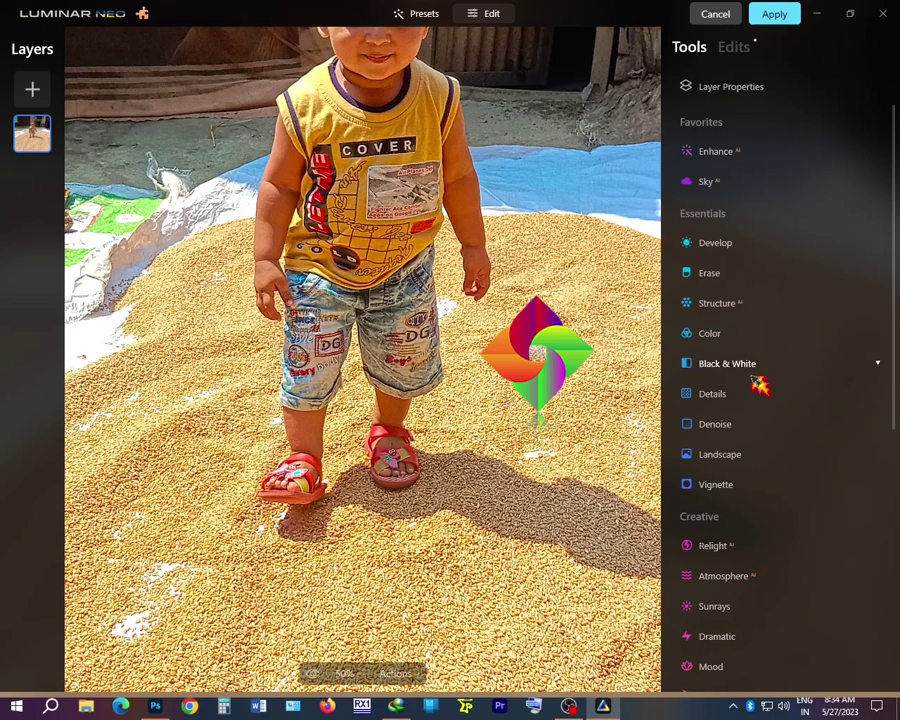
- Apply the Luminar Neo adjustments to the Background copy layer and inspect the result around the child's feet and shadow
click(756, 155)
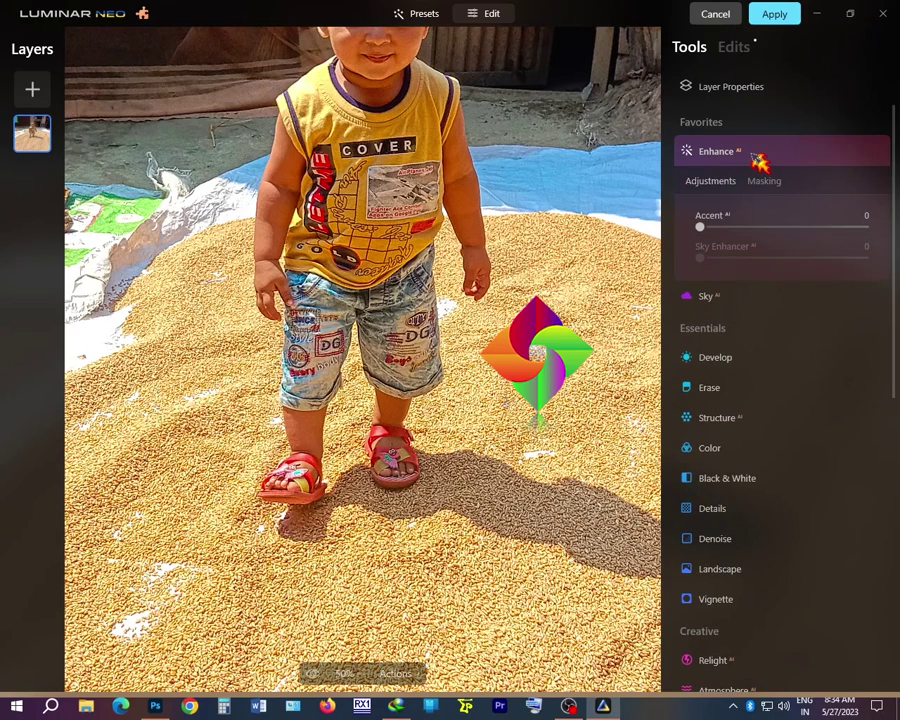
click(757, 158)
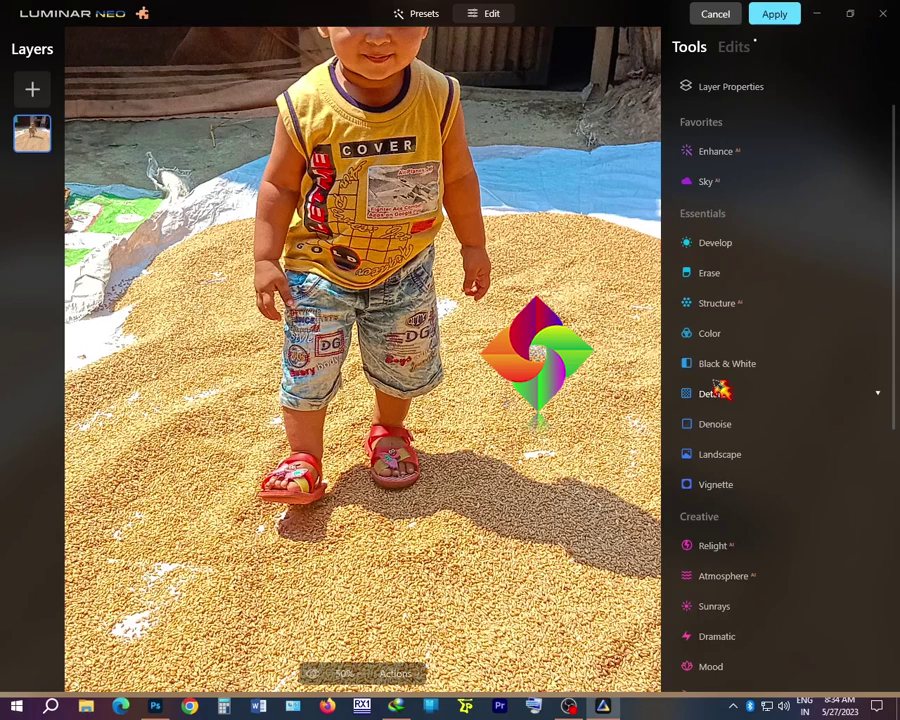
click(776, 15)
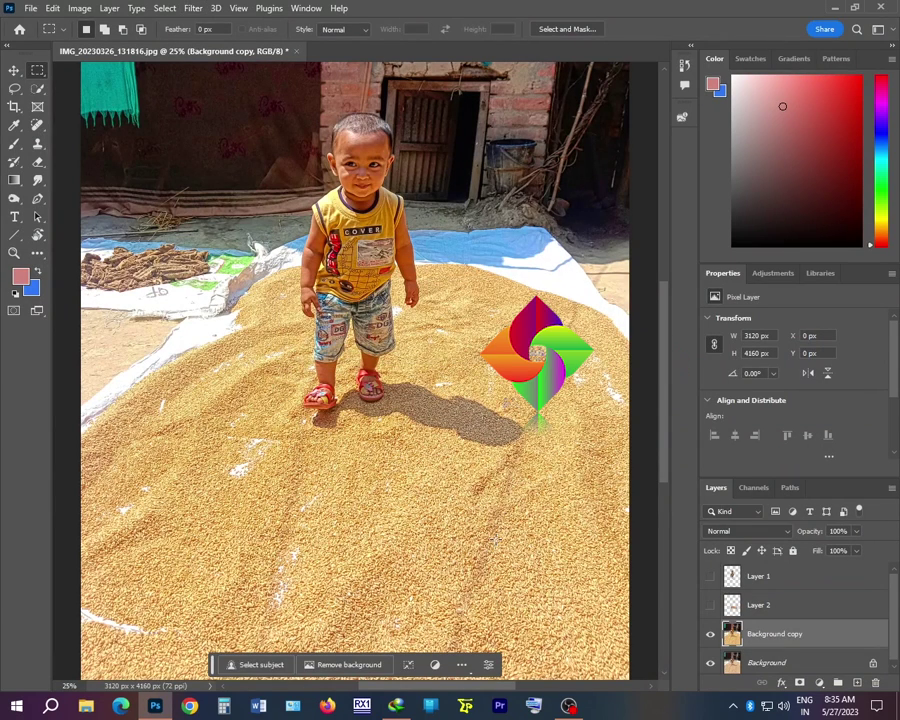
scroll(349, 455, up, 4)
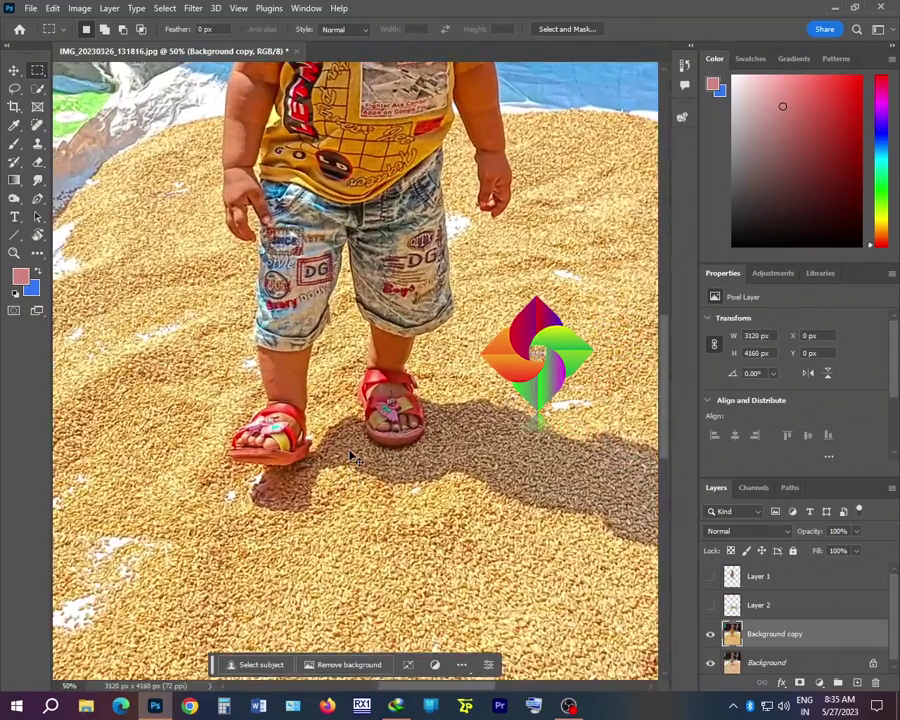
scroll(352, 457, down, 2)
key(ctrl+plus)
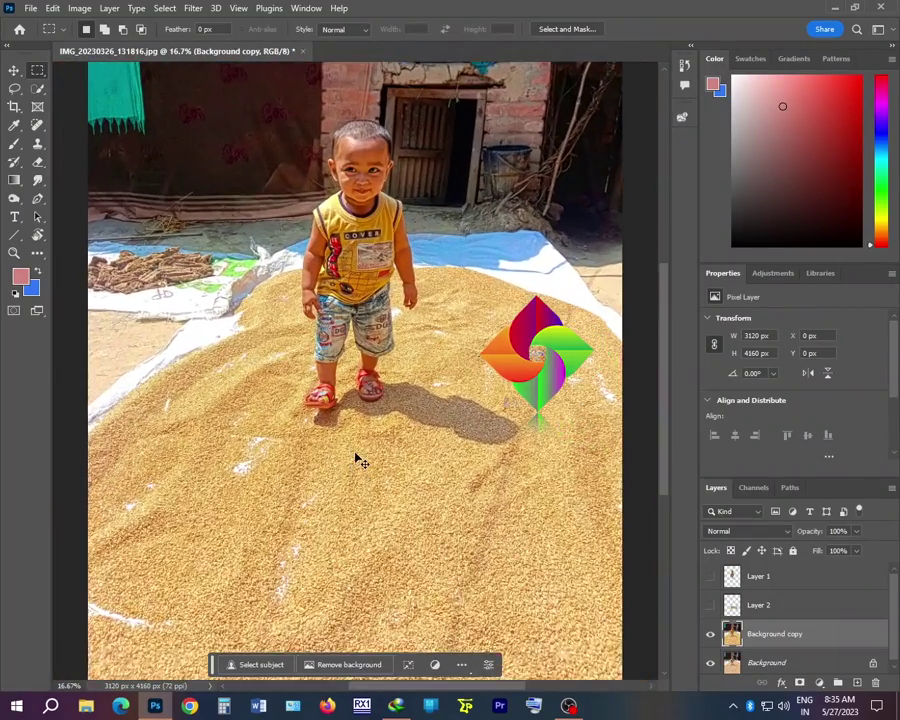
scroll(418, 405, up, 2)
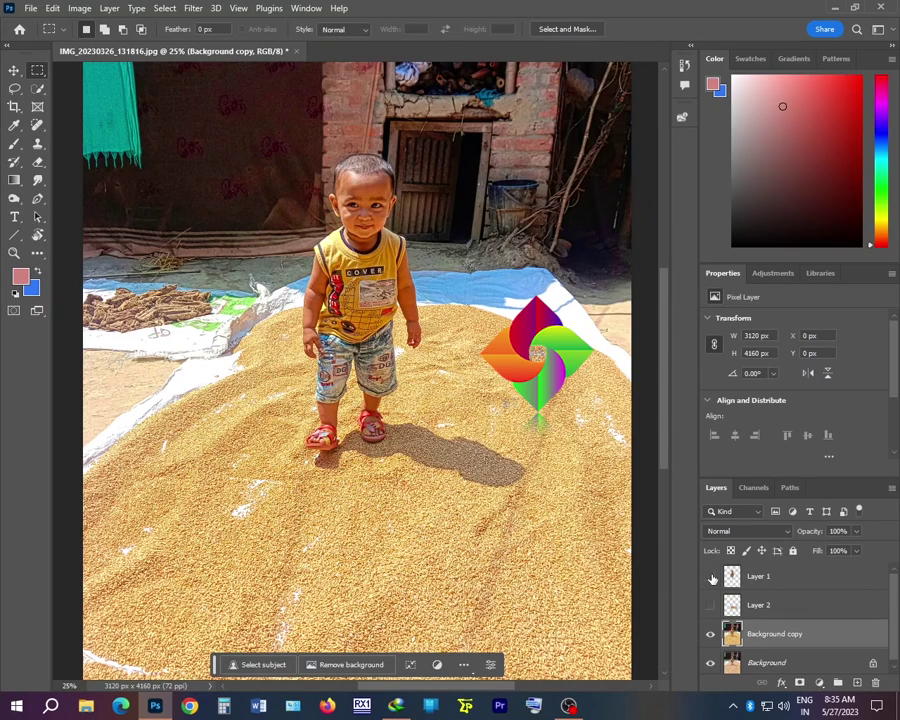
- Show Layer 1 with the child cutout, duplicate it, and hide the original, leaving Layer 2 hidden
click(711, 607)
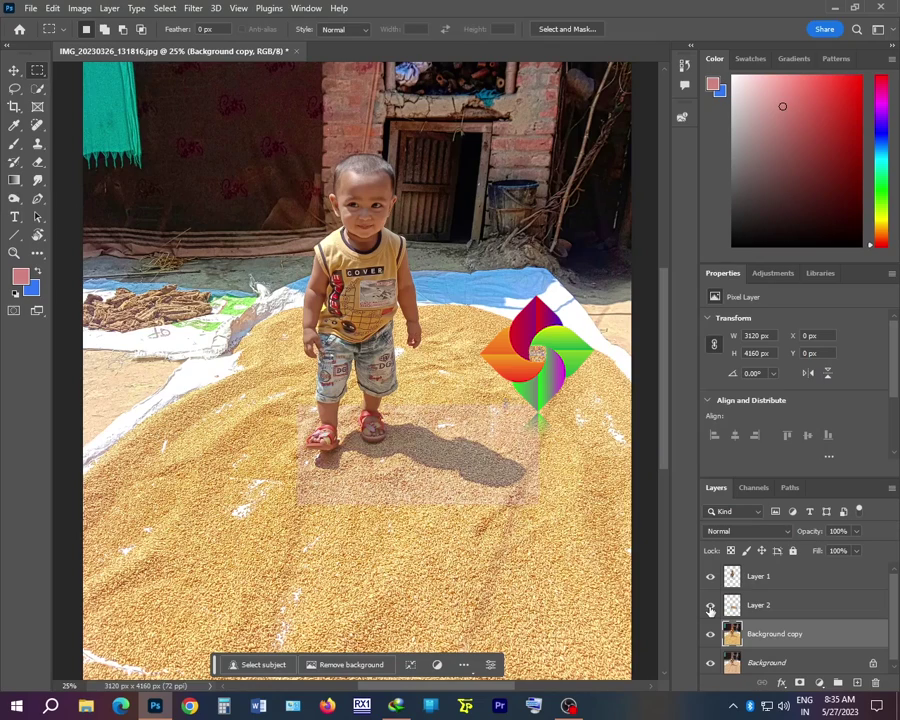
click(711, 606)
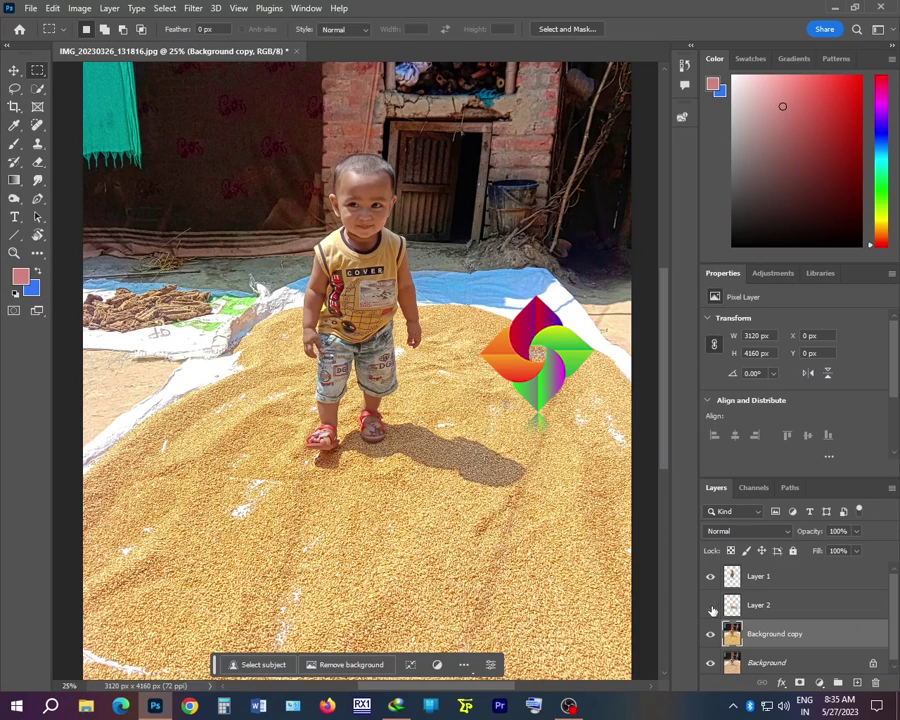
click(737, 585)
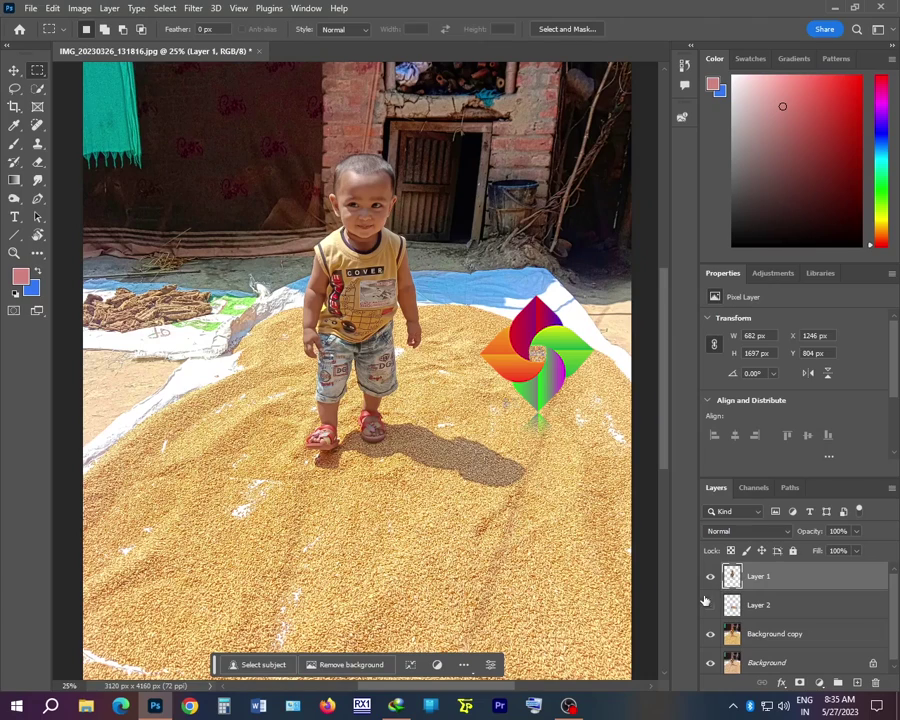
key(ctrl+j)
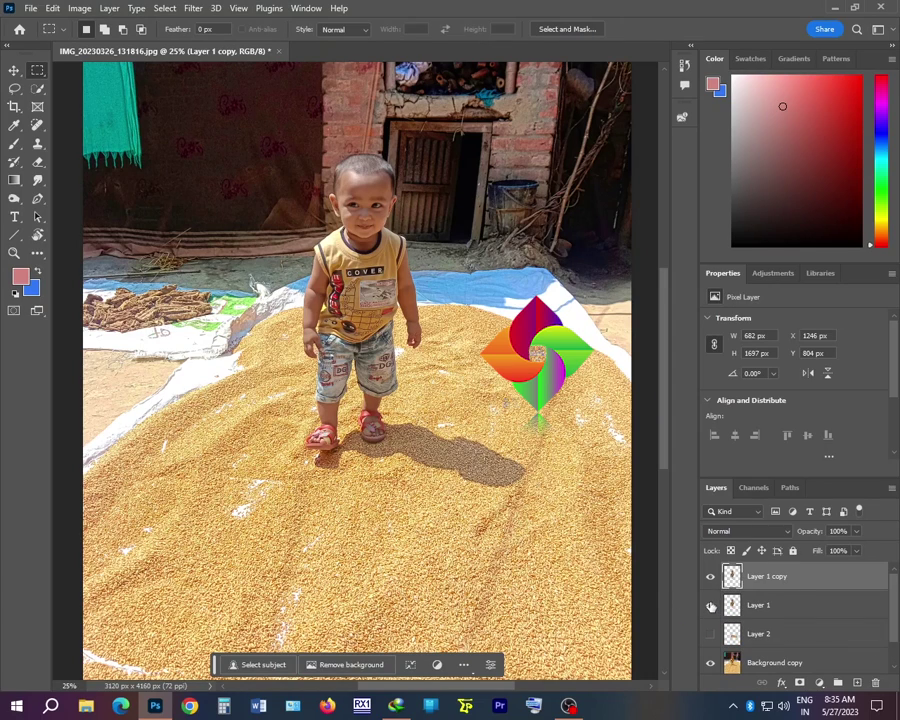
- Brighten Layer 1 copy using Levels with input shadows 18, midtones 1.49 and highlights 233
key(i)
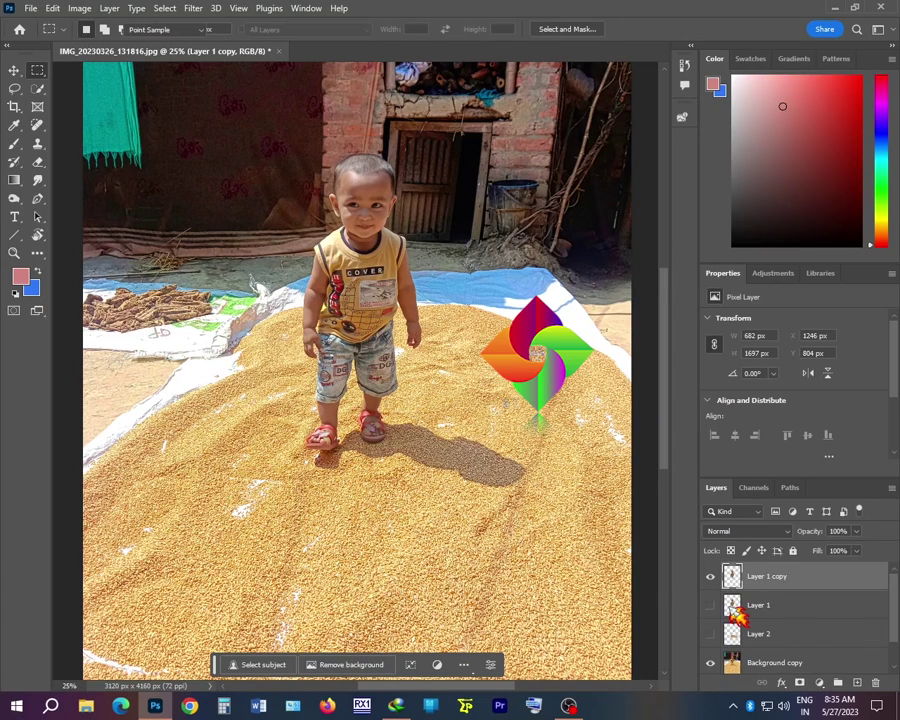
key(ctrl+l)
key(ctrl+plus)
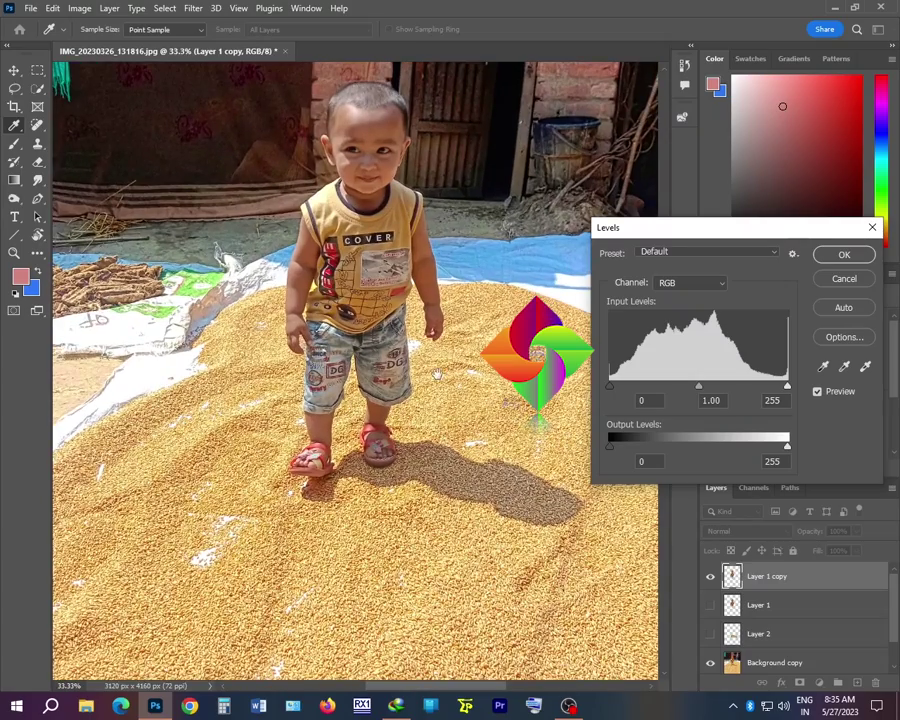
key(ctrl+plus)
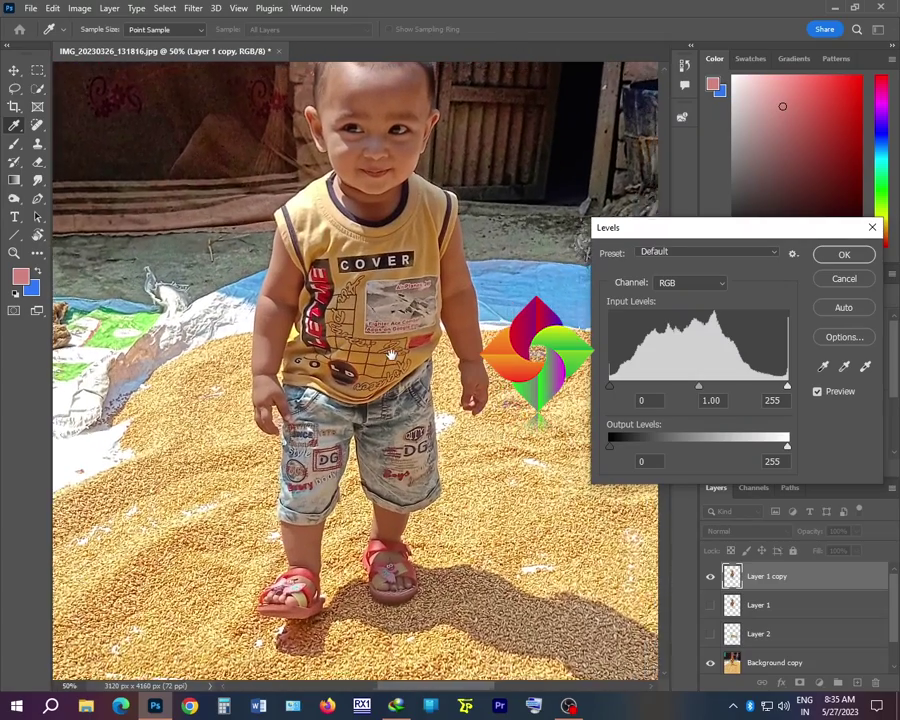
drag(708, 394, 688, 393)
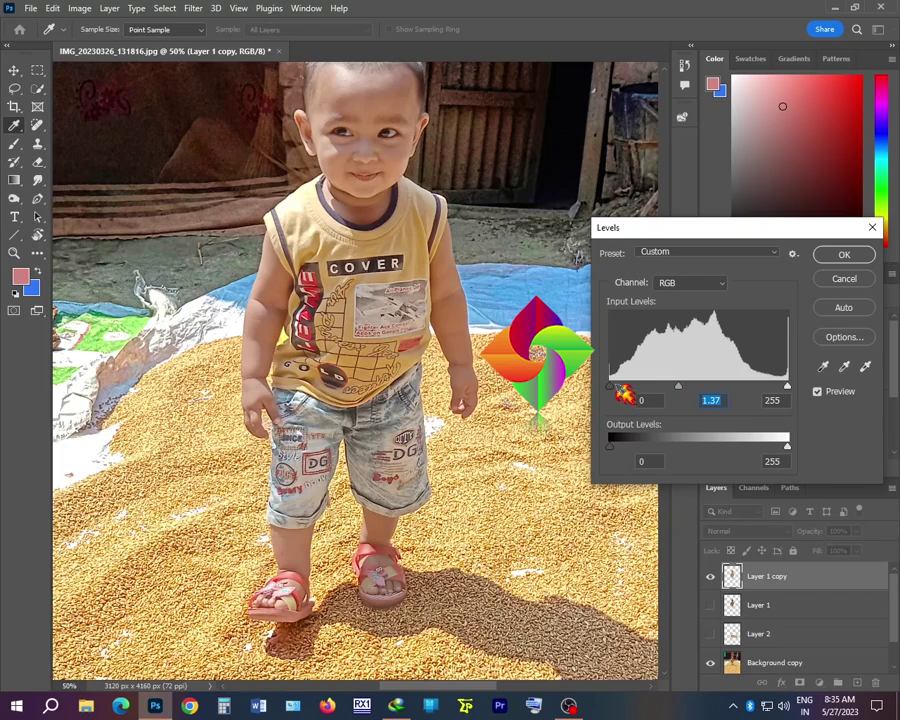
drag(625, 395, 634, 395)
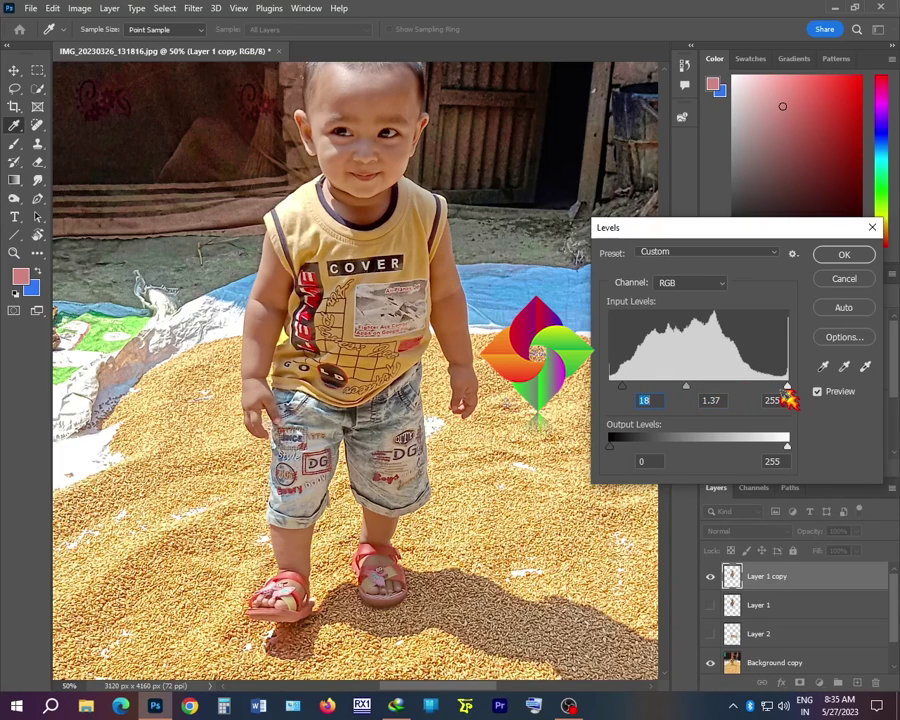
drag(789, 398, 779, 393)
drag(679, 388, 677, 389)
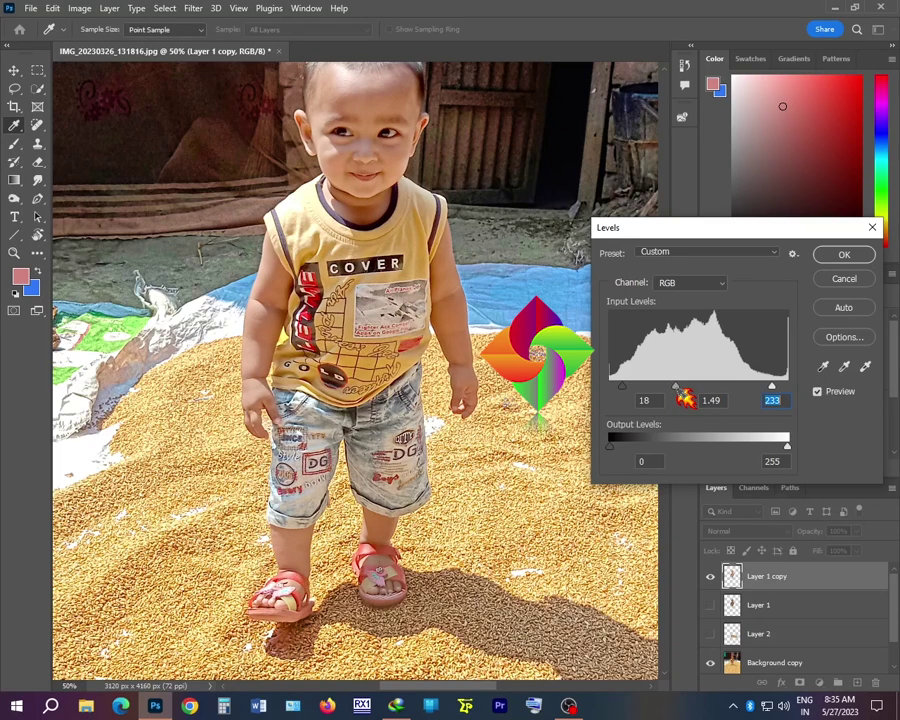
key(Return)
- Adjust Layer 1 copy with Curves, mapping input 124 to output 137 in RGB and input 124 to output 133 in Blue
key(m)
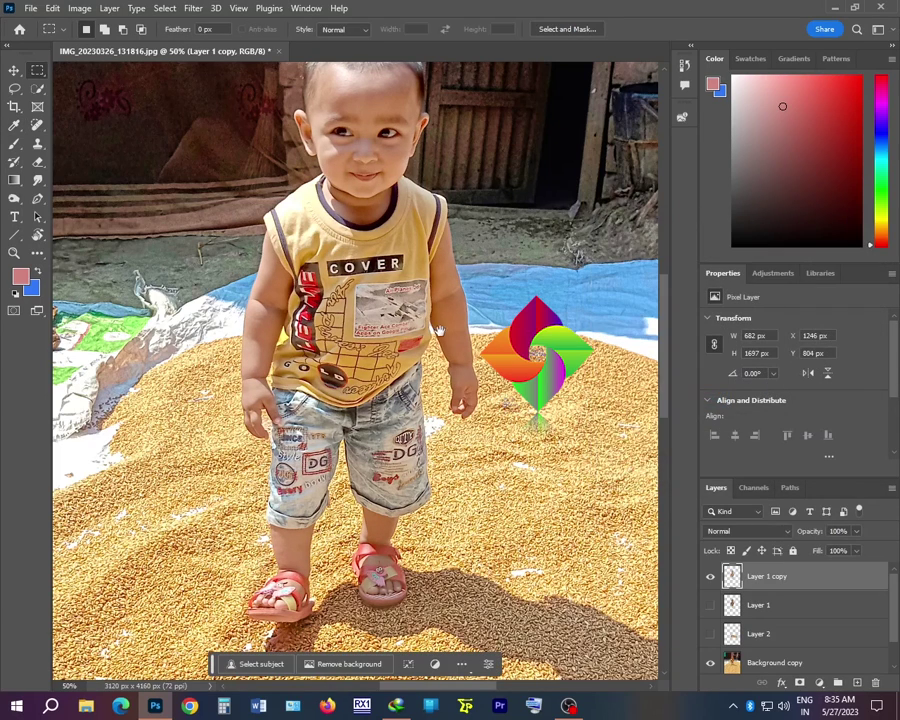
key(ctrl+m)
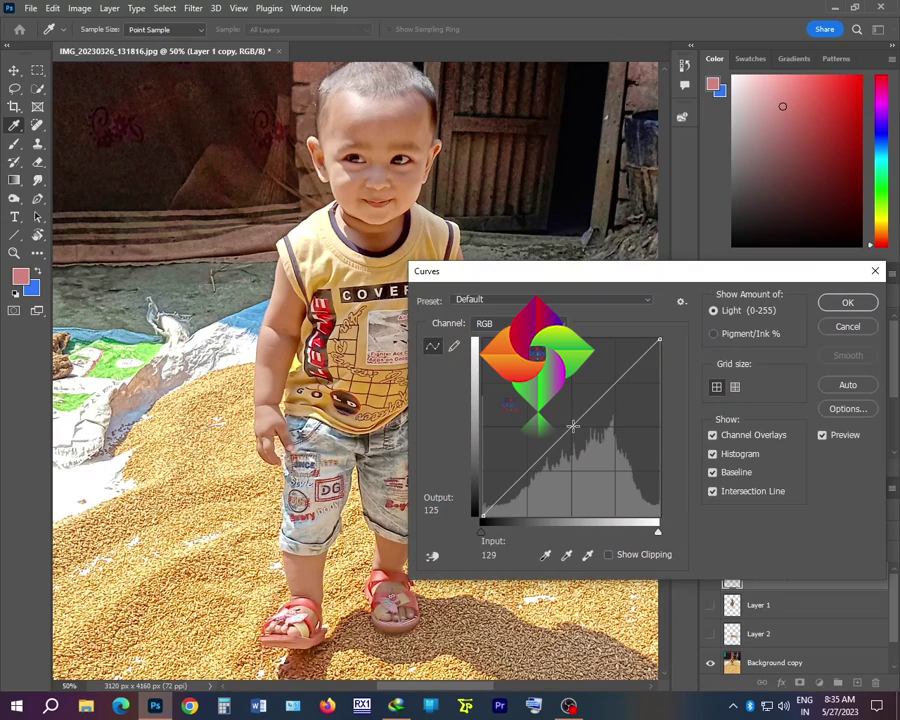
drag(572, 426, 568, 419)
click(500, 323)
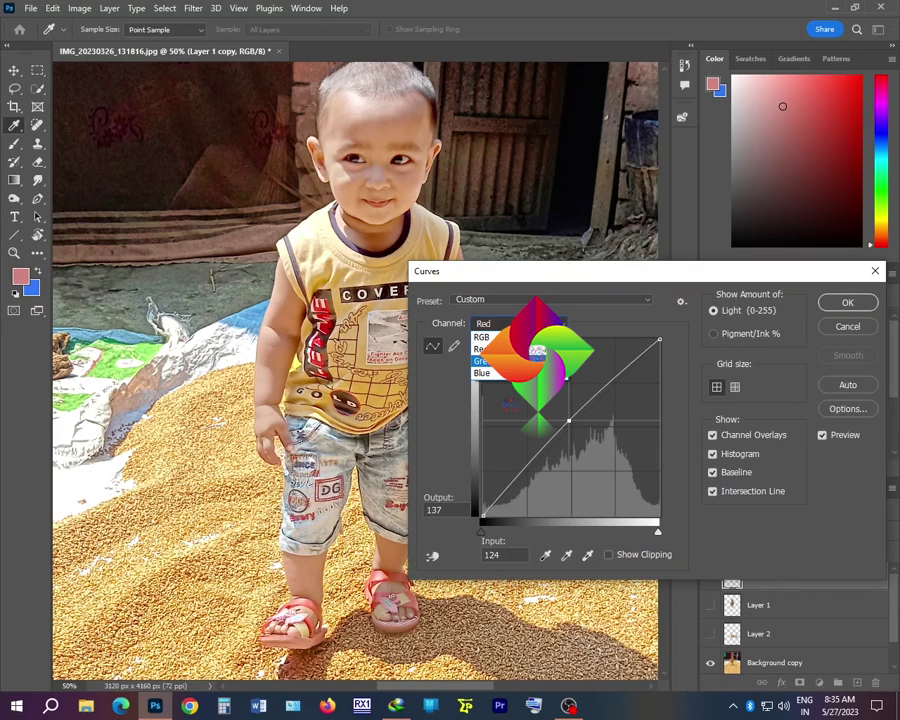
click(482, 369)
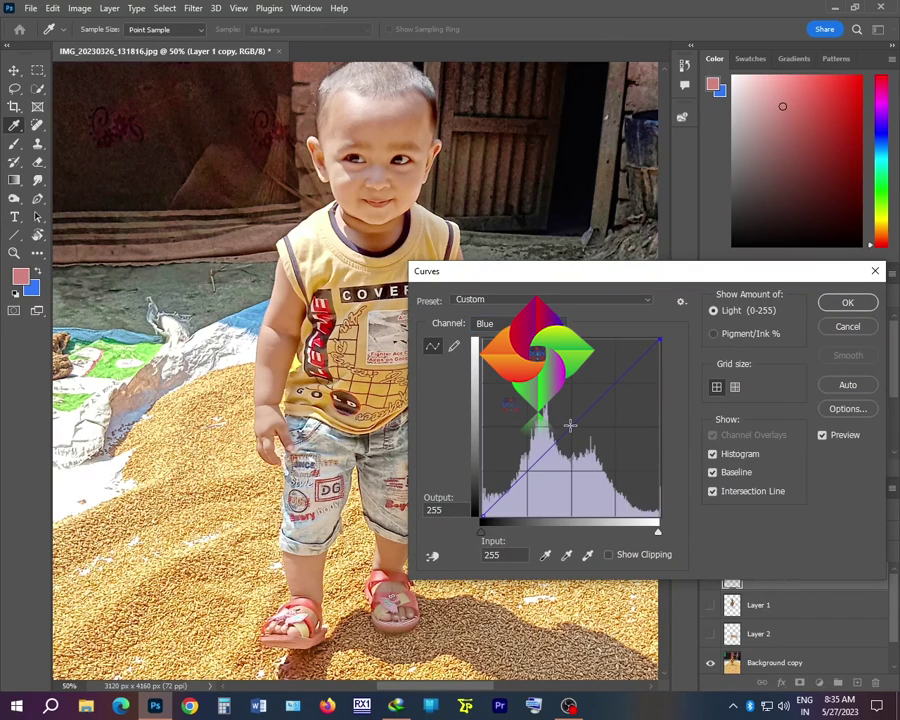
click(570, 426)
drag(569, 424, 568, 423)
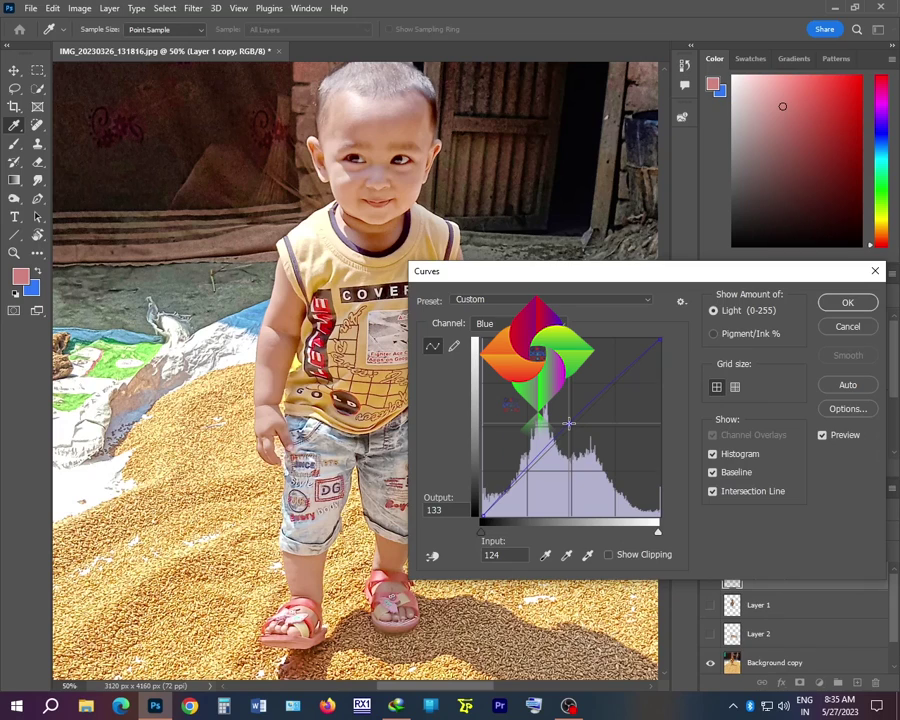
key(Return)
- Refine Layer 1 copy using Levels with input shadows 14, midtones 1.13 and a slightly lowered highlight input
key(ctrl+l)
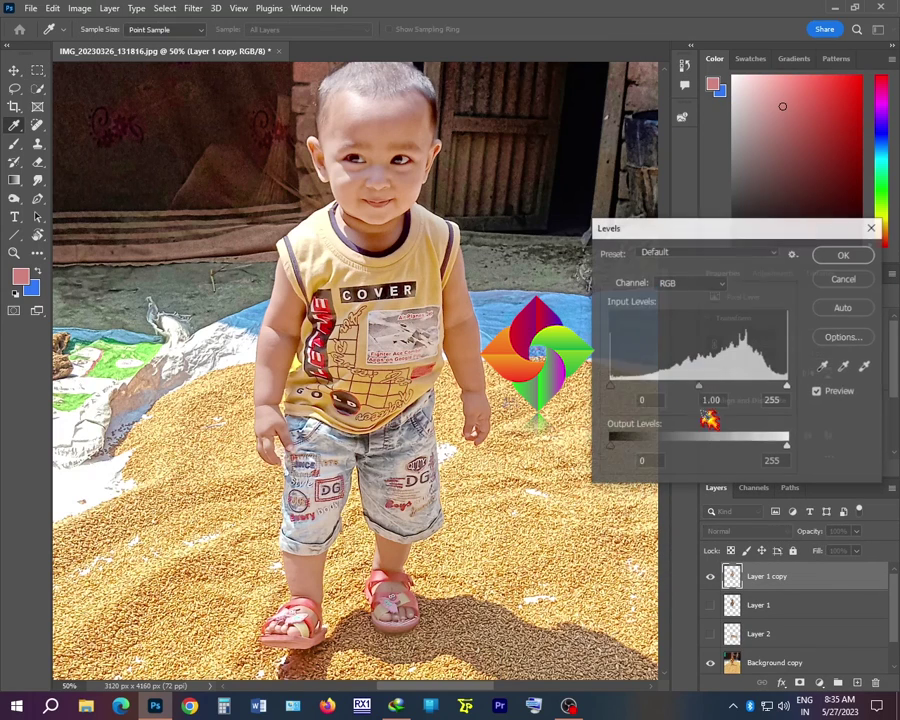
drag(698, 388, 705, 395)
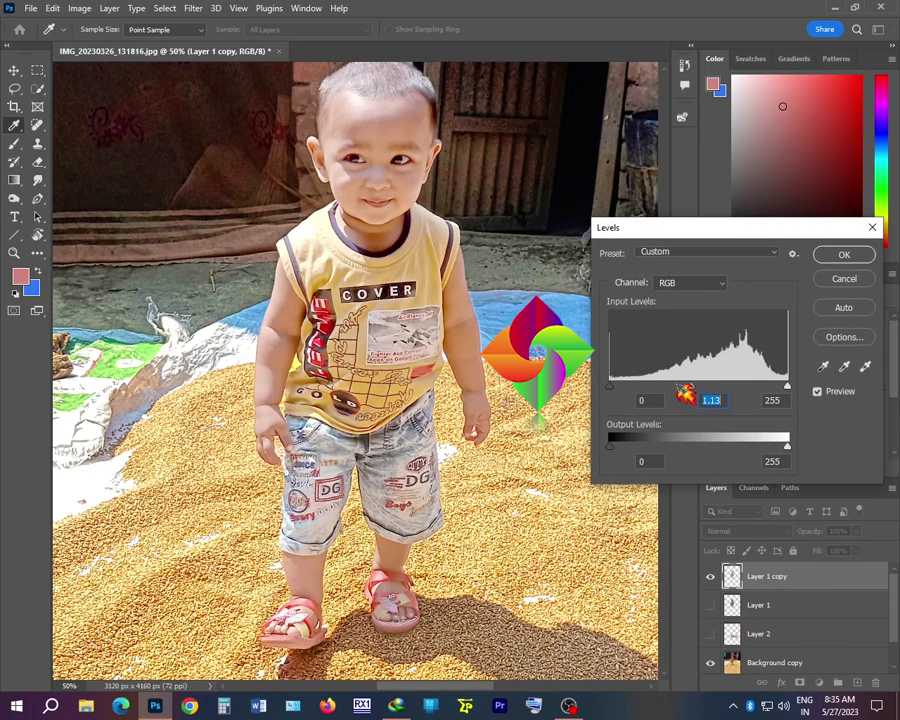
drag(610, 387, 618, 387)
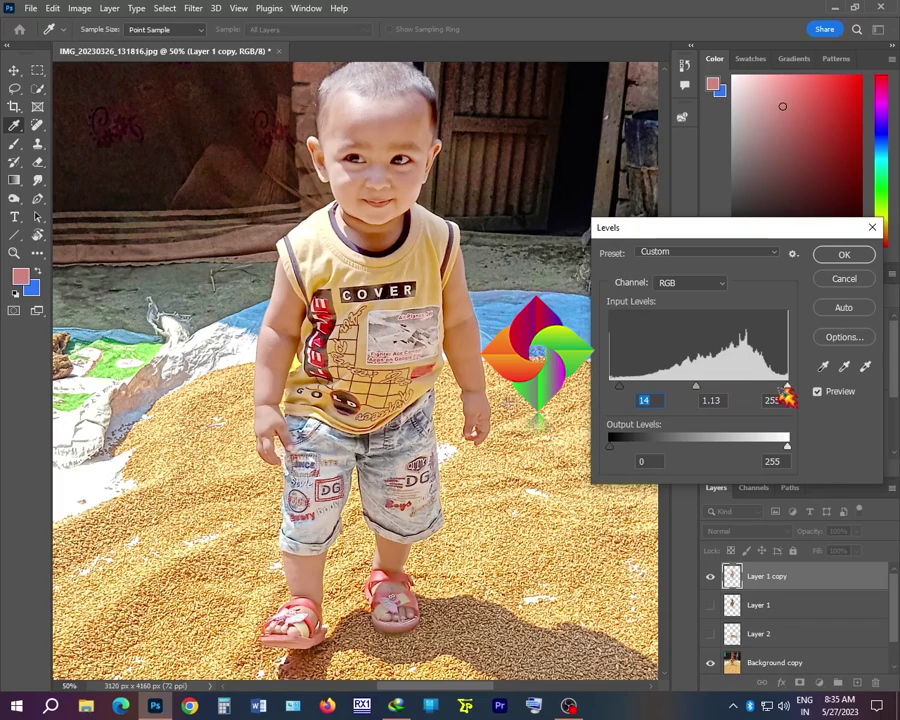
drag(787, 388, 784, 391)
key(Return)
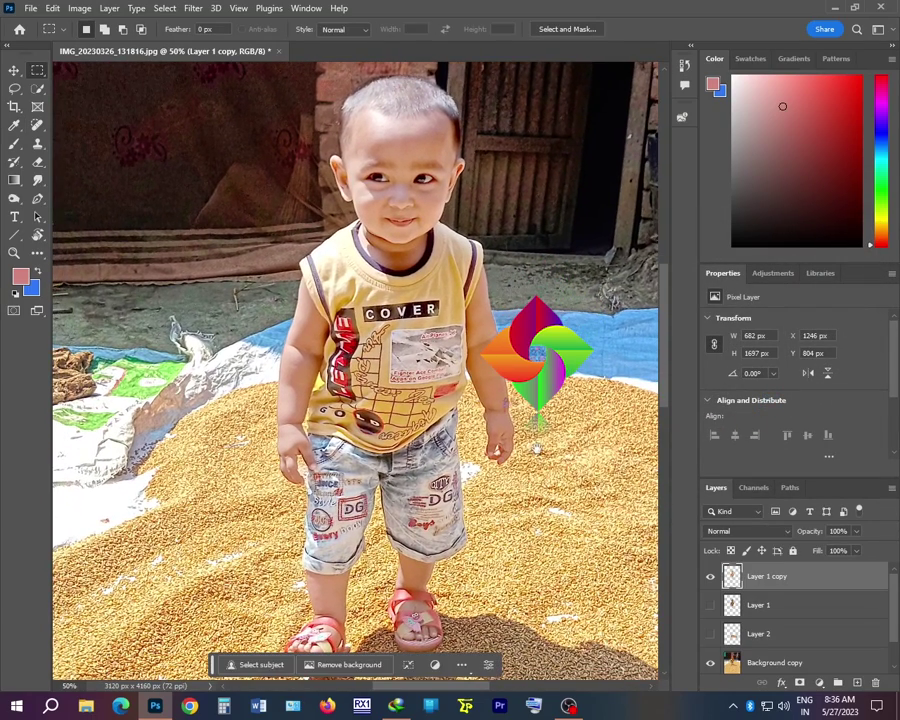
- Duplicate Layer 1 copy and set the duplicate's blend mode to Multiply
key(ctrl+j)
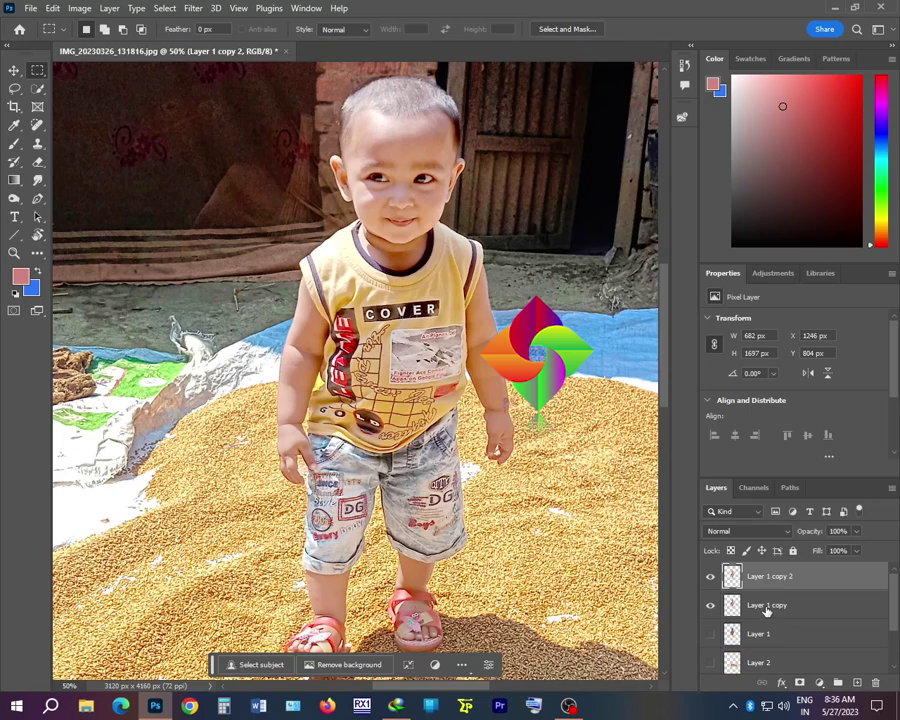
click(748, 540)
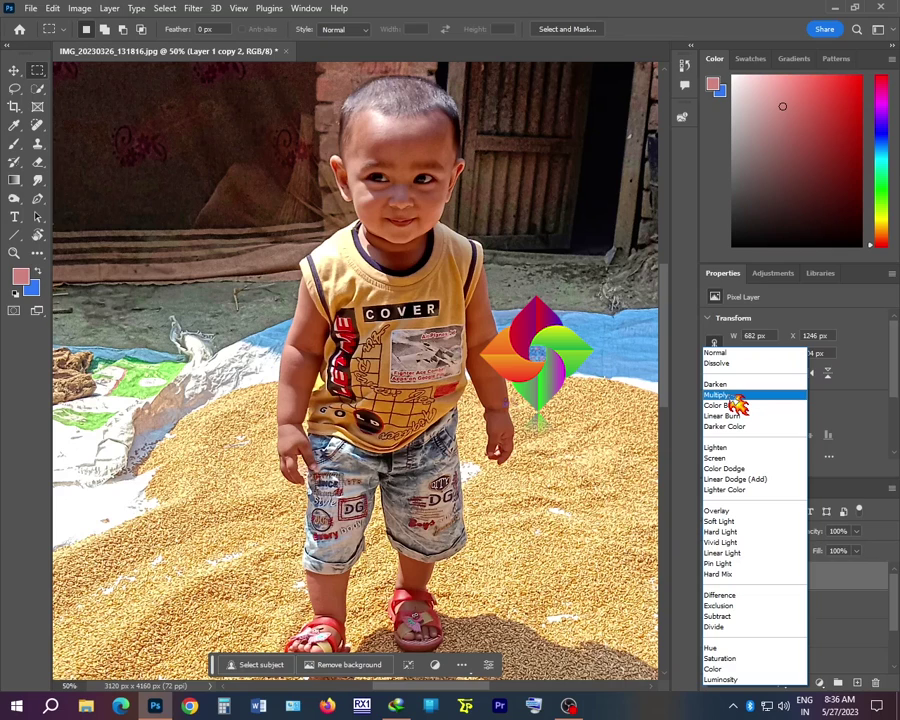
click(737, 396)
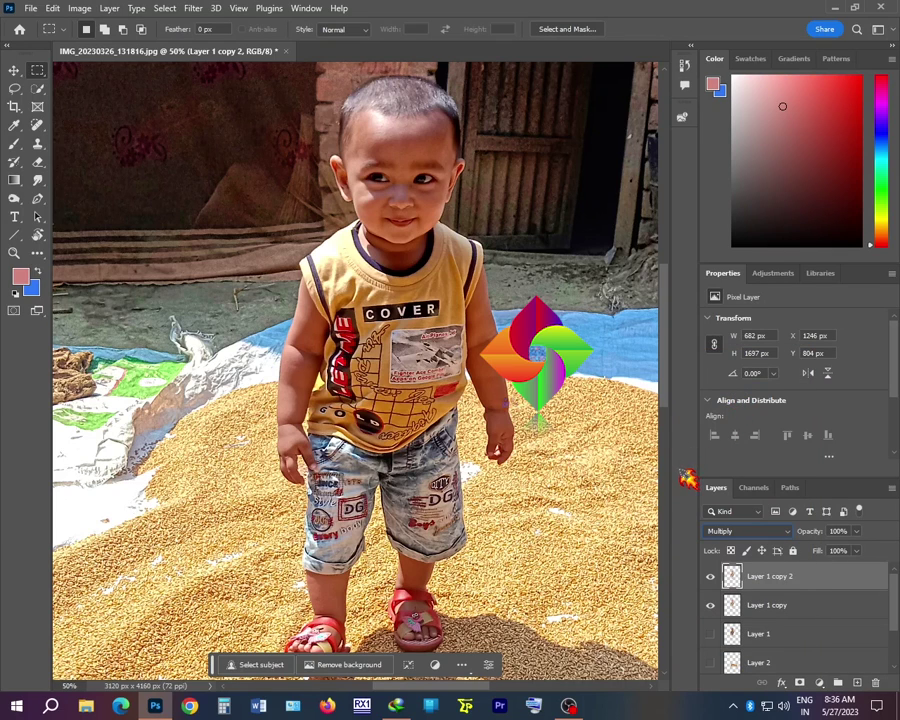
- Erase Layer 1 copy 2 over the child's lower face and ears with the Eraser at about 30 px
click(37, 161)
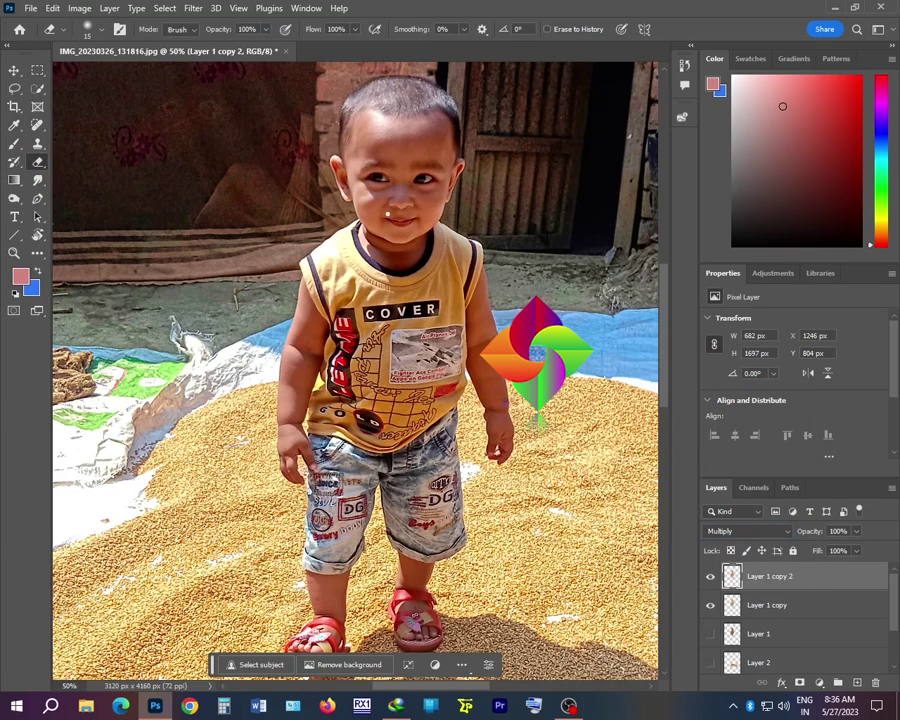
scroll(382, 342, up, 3)
scroll(382, 342, down, 1)
key(bracketright)
key(bracketright)
mouse_move(382, 342)
mouse_down()
mouse_move(333, 360)
mouse_move(313, 400)
mouse_move(295, 337)
mouse_move(248, 246)
mouse_up()
key(bracketleft)
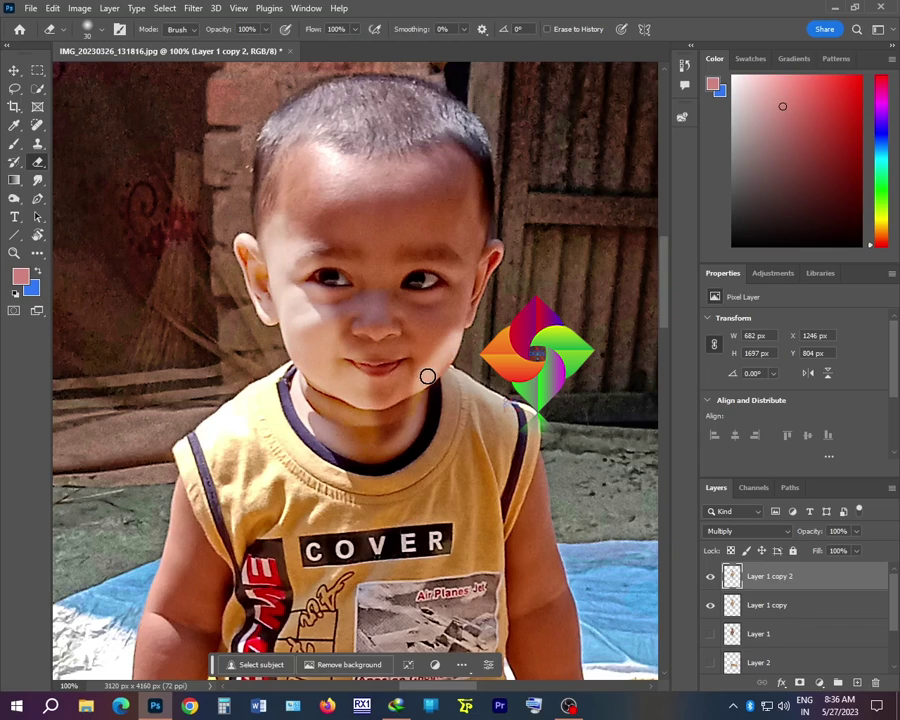
- Erase the rest of Layer 1 copy 2 over the face, forehead and hair, enlarging the eraser to about 80 px
key(bracketright)
key(bracketright)
key(bracketright)
mouse_move(484, 154)
mouse_down()
mouse_move(465, 284)
mouse_move(399, 435)
mouse_move(384, 447)
mouse_move(344, 446)
mouse_move(392, 429)
mouse_move(413, 389)
mouse_move(317, 370)
mouse_up()
key(bracketright)
key(bracketright)
key(bracketright)
key(bracketright)
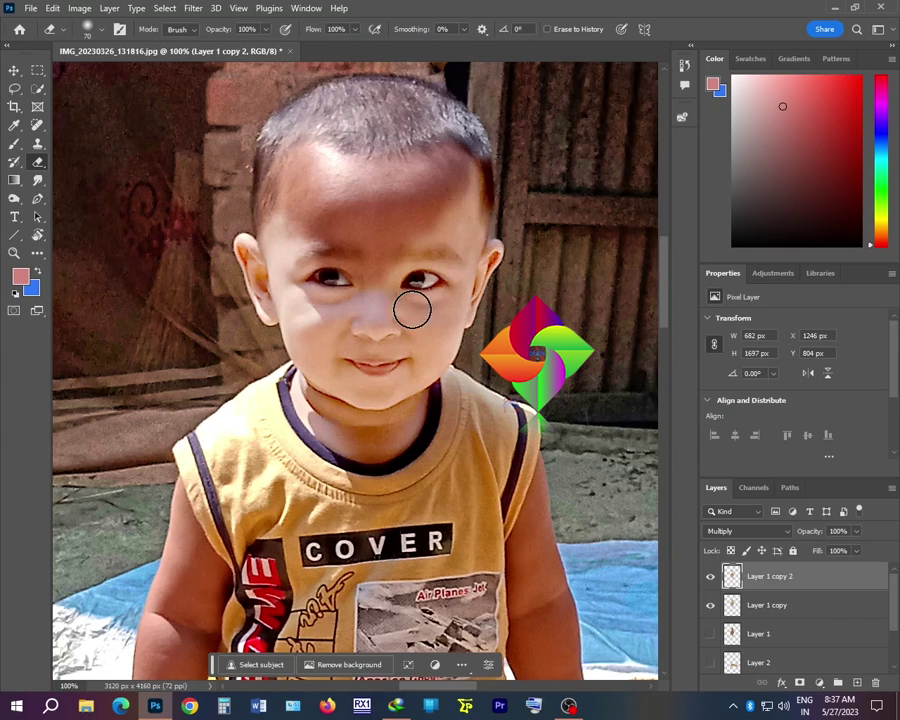
scroll(433, 300, up, 2)
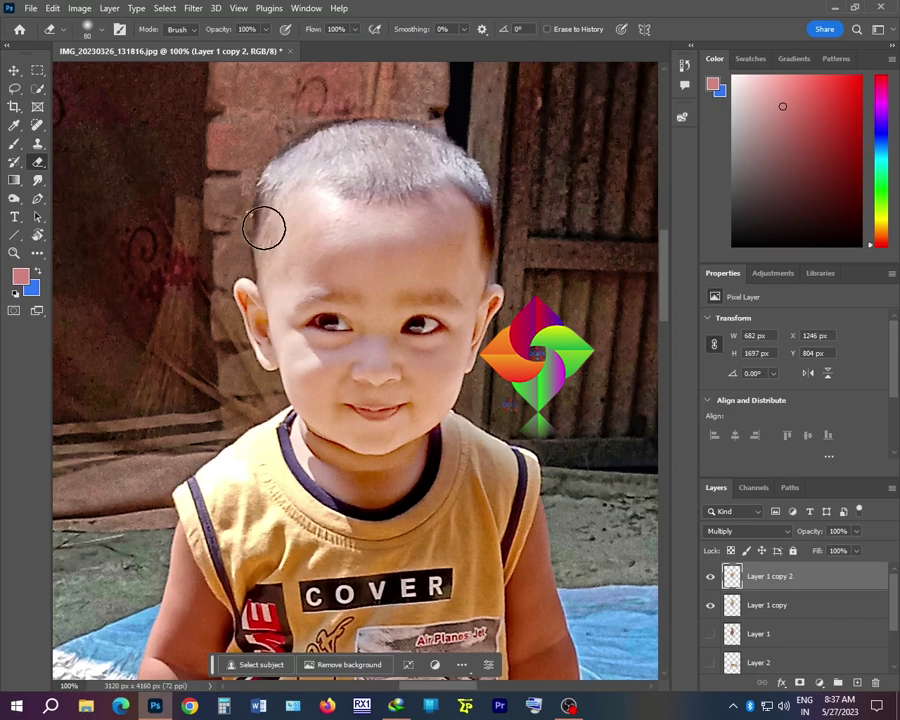
- Erase Layer 1 copy 2 over the child's left arm and hand using eraser sizes between 20 and 30 px
scroll(283, 376, down, 6)
key(bracketleft)
key(bracketleft)
key(bracketleft)
key(bracketleft)
key(bracketleft)
key(bracketleft)
key(bracketleft)
key(bracketleft)
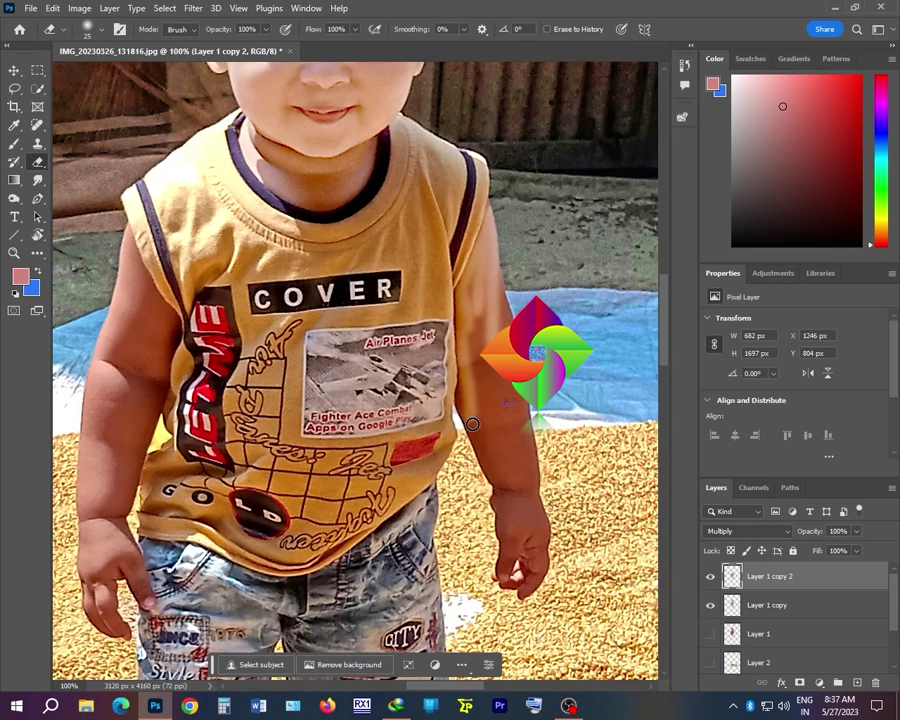
key(bracketright)
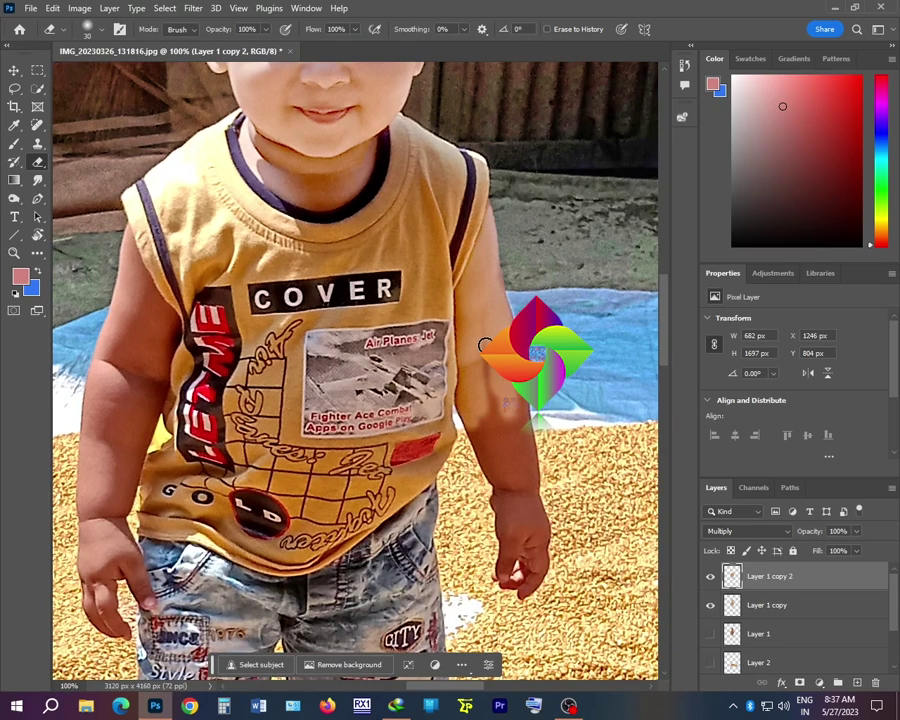
key(bracketleft)
key(bracketleft)
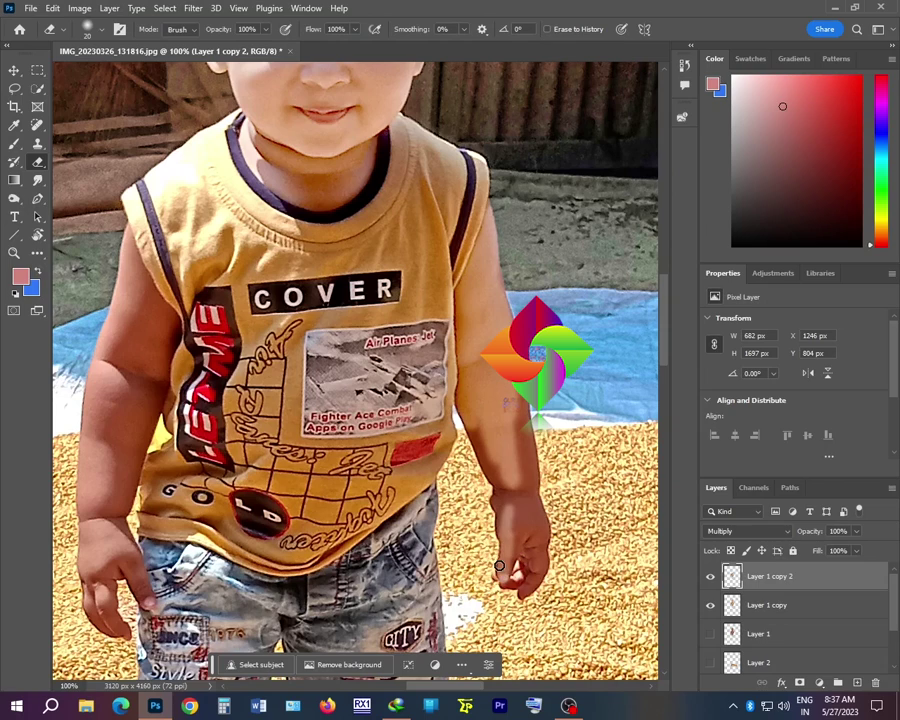
key(bracketright)
key(bracketright)
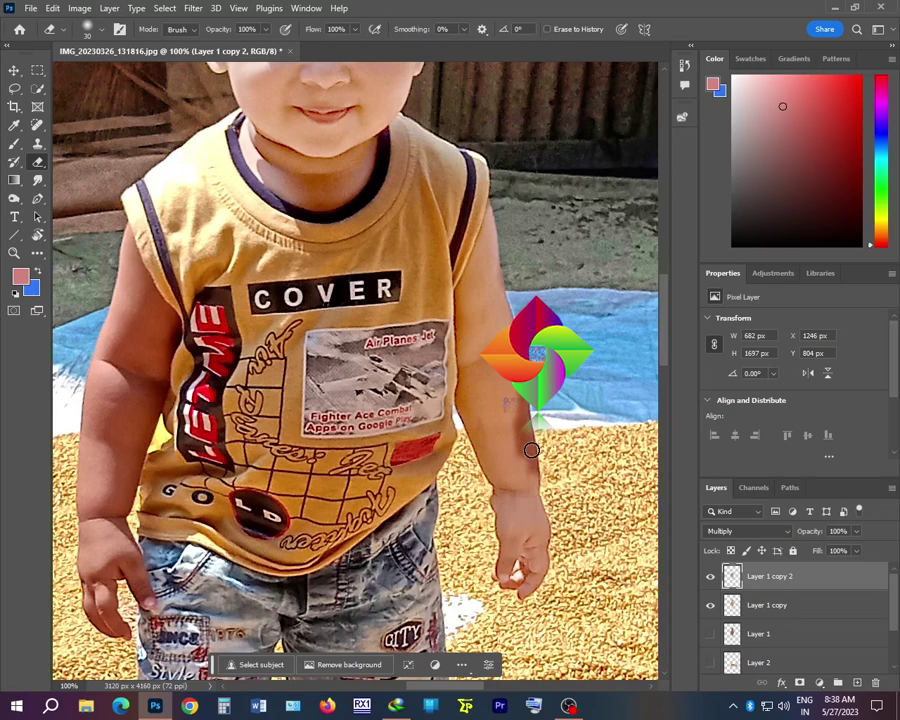
key(bracketright)
- Erase Layer 1 copy 2 over the child's right arm and hand, starting at 20 px and enlarging the eraser to 40 px
drag(127, 284, 332, 264)
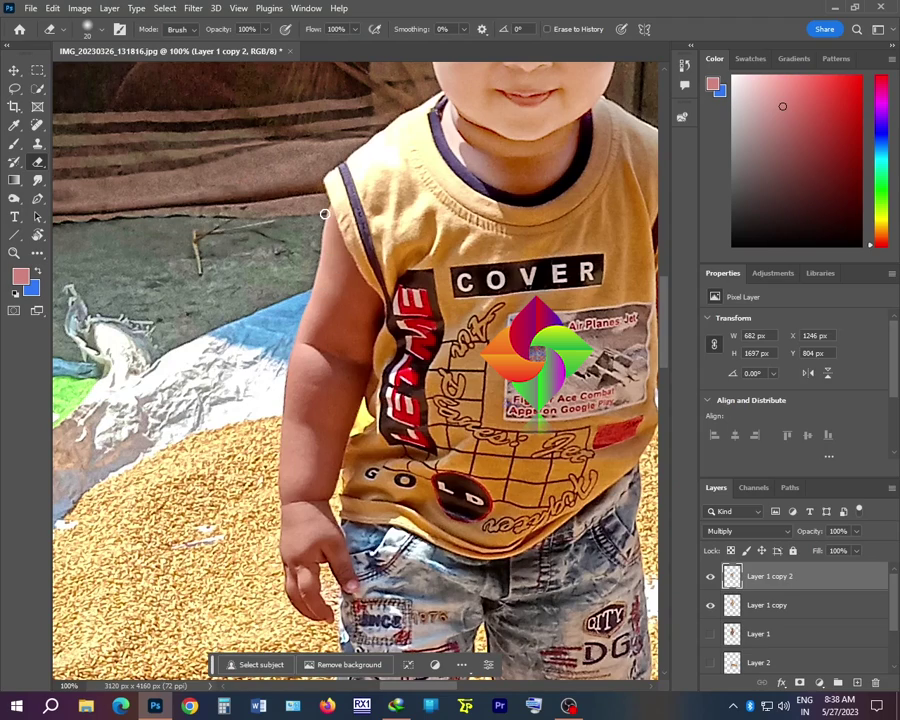
mouse_move(324, 214)
mouse_down()
mouse_move(332, 268)
mouse_move(316, 314)
mouse_move(332, 290)
mouse_move(333, 233)
mouse_move(344, 256)
mouse_move(332, 222)
mouse_move(333, 250)
mouse_move(376, 314)
mouse_move(368, 345)
mouse_move(376, 299)
mouse_move(376, 319)
mouse_move(341, 277)
mouse_move(330, 301)
mouse_move(372, 333)
mouse_move(345, 419)
mouse_move(344, 404)
mouse_move(311, 612)
mouse_move(282, 510)
mouse_move(302, 443)
mouse_move(284, 525)
mouse_move(301, 471)
mouse_move(295, 311)
mouse_move(296, 609)
mouse_move(315, 567)
mouse_up()
key(bracketright)
key(bracketleft)
key(bracketright)
key(bracketright)
key(bracketright)
scroll(315, 567, down, 1)
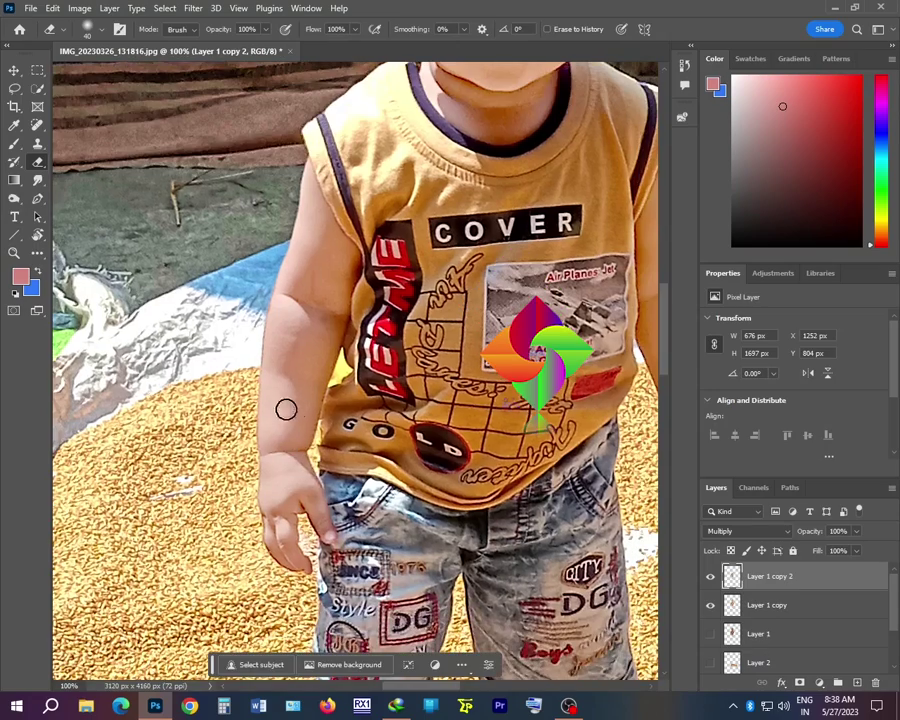
mouse_move(287, 408)
mouse_down()
mouse_move(300, 187)
mouse_move(316, 286)
mouse_up()
- Erase Layer 1 copy 2 over the child's right lower leg with a 25 px eraser
scroll(316, 286, down, 5)
key(ctrl+plus)
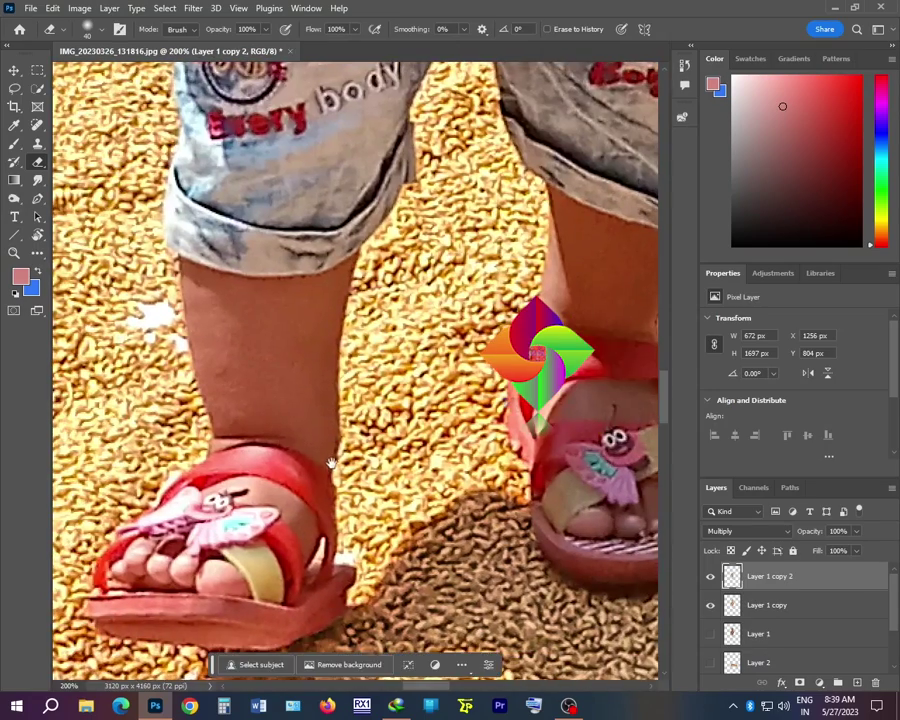
key(bracketleft)
key(bracketleft)
key(bracketleft)
key(bracketleft)
key(bracketleft)
key(bracketright)
mouse_move(181, 266)
mouse_down()
mouse_move(217, 419)
mouse_move(238, 432)
mouse_move(281, 431)
mouse_move(325, 462)
mouse_move(337, 434)
mouse_move(203, 355)
mouse_move(190, 278)
mouse_move(293, 280)
mouse_move(360, 258)
mouse_move(323, 333)
mouse_move(257, 287)
mouse_move(191, 269)
mouse_move(251, 355)
mouse_move(264, 314)
mouse_move(288, 379)
mouse_move(225, 357)
mouse_move(321, 412)
mouse_up()
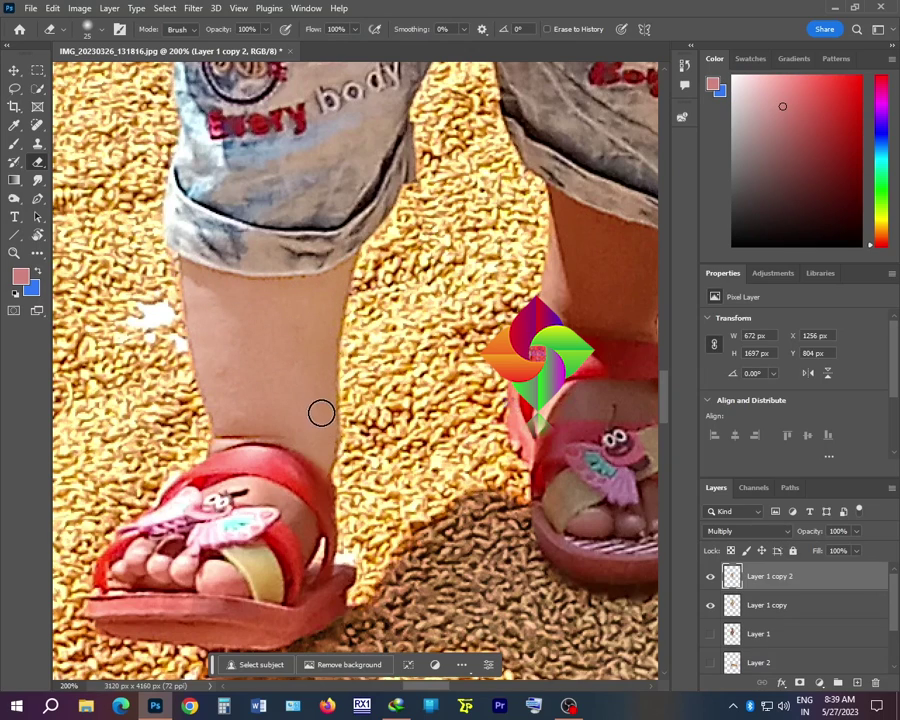
- Erase Layer 1 copy 2 over the skin and toes of the right foot, reducing the eraser to 10 px
key(bracketleft)
scroll(196, 398, down, 1)
key(bracketleft)
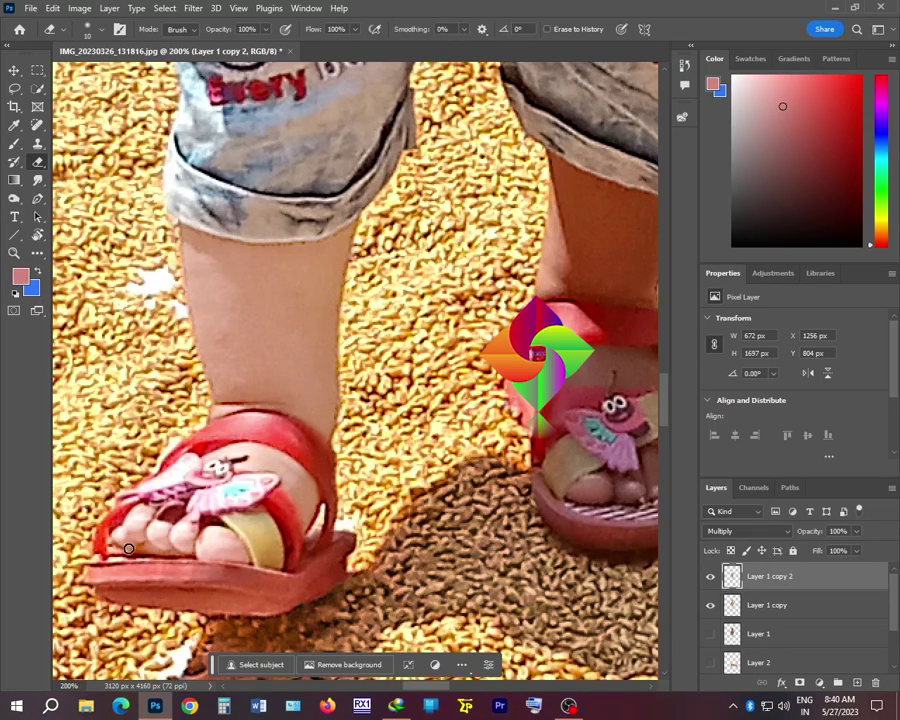
- Erase Layer 1 copy 2 over the child's left lower leg between shorts and sandal with a 10 px eraser
scroll(378, 249, right, 3)
scroll(370, 252, up, 2)
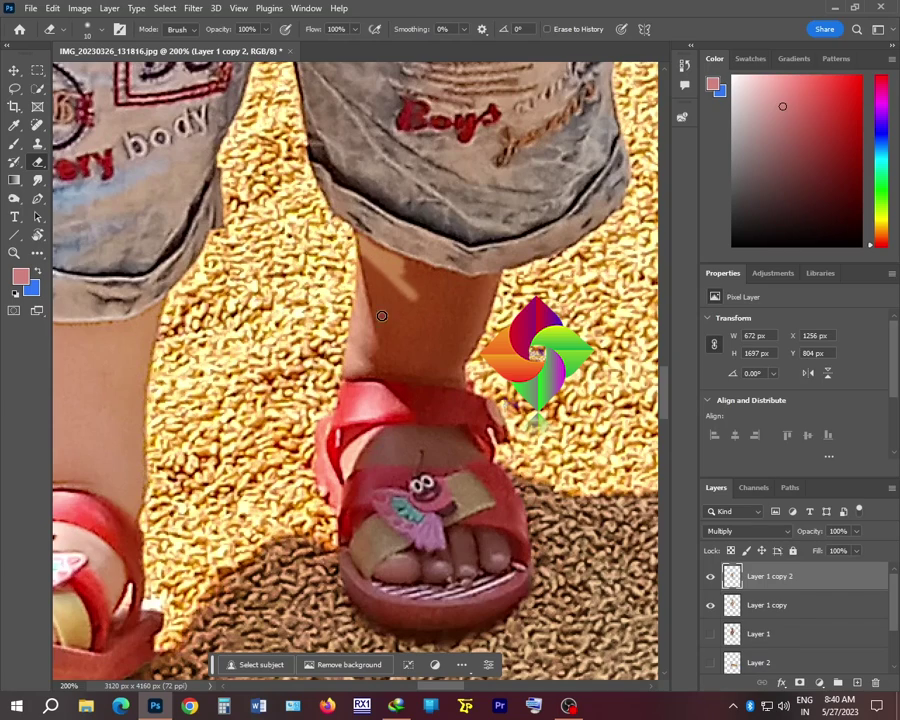
mouse_move(381, 316)
mouse_down()
mouse_move(357, 243)
mouse_move(348, 367)
mouse_move(338, 375)
mouse_move(475, 376)
mouse_move(444, 381)
mouse_move(462, 378)
mouse_move(470, 287)
mouse_up()
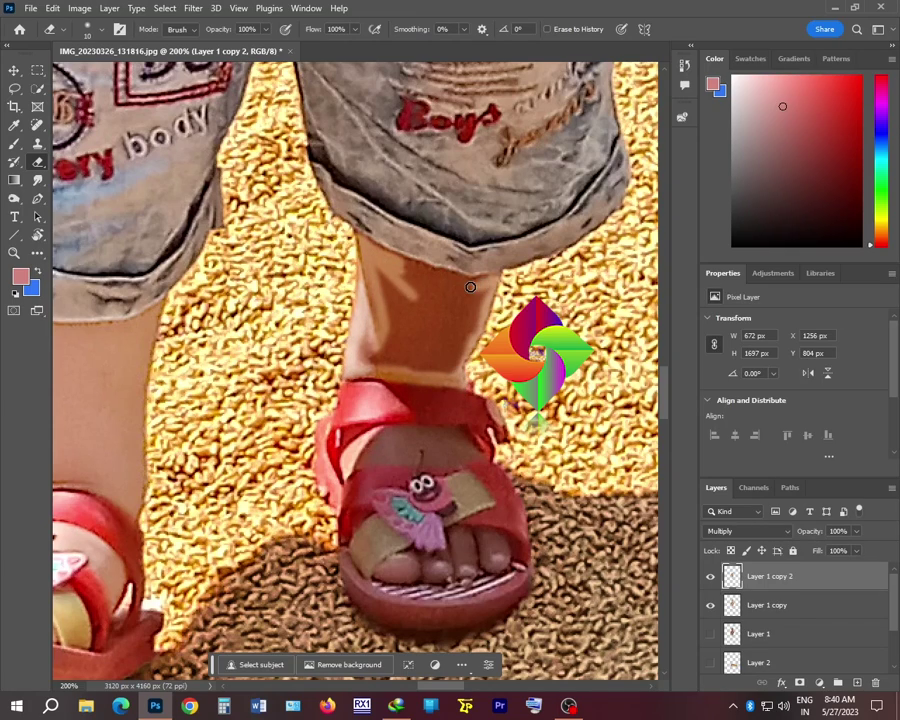
mouse_move(404, 261)
mouse_down()
mouse_move(487, 282)
mouse_move(455, 373)
mouse_move(367, 366)
mouse_move(404, 360)
mouse_move(368, 344)
mouse_move(387, 330)
mouse_move(451, 346)
mouse_move(368, 279)
mouse_move(353, 244)
mouse_move(400, 281)
mouse_move(406, 266)
mouse_move(386, 297)
mouse_move(461, 297)
mouse_move(394, 314)
mouse_move(365, 272)
mouse_up()
- Erase Layer 1 copy 2 over the skin and toes of the left foot with an eraser of about 10 px
key(bracketright)
mouse_move(357, 469)
mouse_down()
mouse_move(382, 433)
mouse_move(342, 461)
mouse_move(408, 428)
mouse_move(452, 457)
mouse_move(380, 436)
mouse_move(450, 433)
mouse_move(471, 450)
mouse_move(455, 461)
mouse_move(430, 459)
mouse_move(460, 453)
mouse_move(424, 441)
mouse_move(410, 463)
mouse_move(423, 444)
mouse_move(412, 460)
mouse_move(431, 459)
mouse_move(402, 455)
mouse_move(361, 467)
mouse_move(380, 444)
mouse_move(346, 468)
mouse_move(386, 461)
mouse_up()
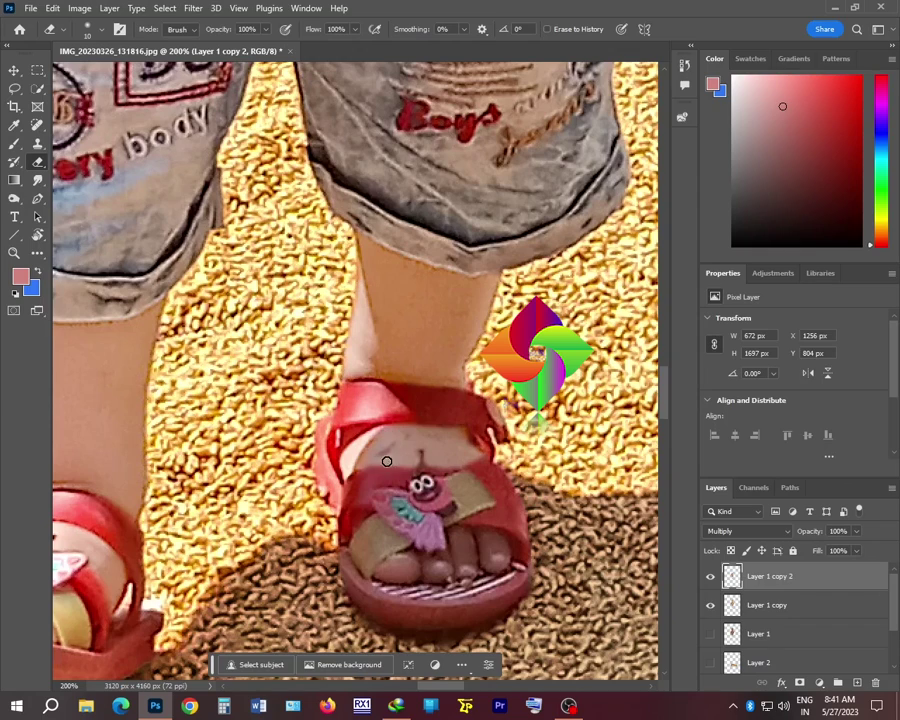
scroll(460, 437, down, 3)
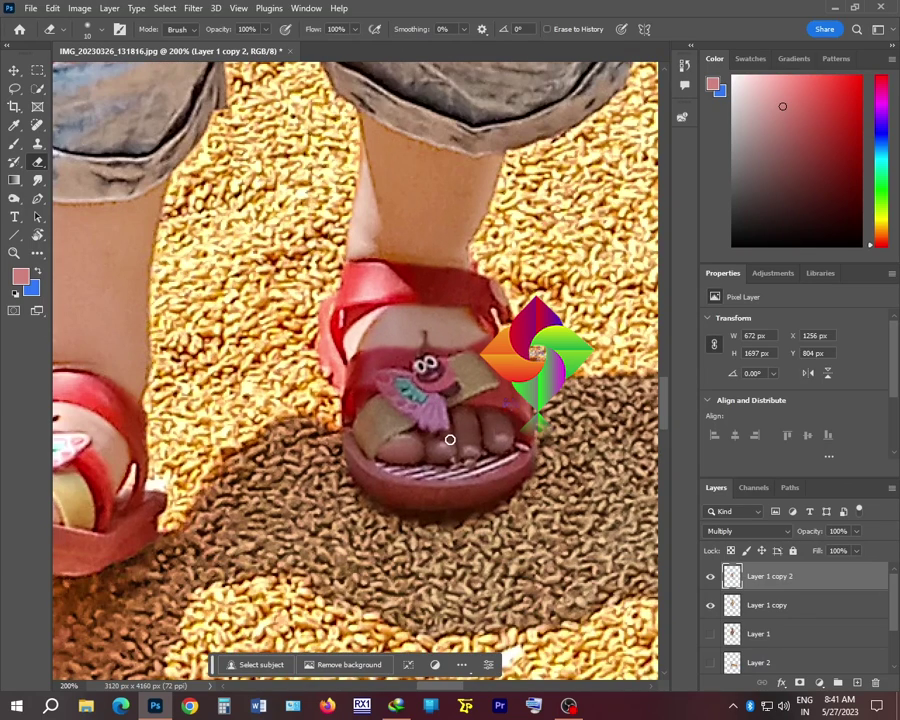
mouse_move(427, 449)
mouse_down()
mouse_move(501, 439)
mouse_move(500, 413)
mouse_move(456, 411)
mouse_move(448, 436)
mouse_move(410, 436)
mouse_move(450, 438)
mouse_move(471, 433)
mouse_move(469, 417)
mouse_move(493, 420)
mouse_move(429, 449)
mouse_up()
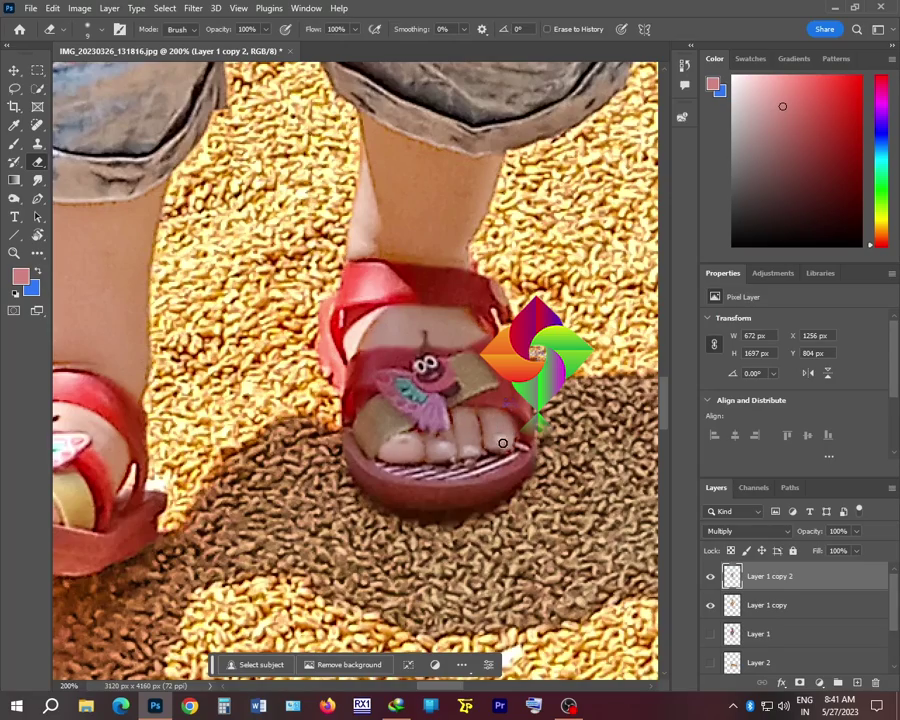
- Compare the child's appearance with Layer 1 copy 2 hidden and shown
key(ctrl+minus)
scroll(436, 411, up, 10)
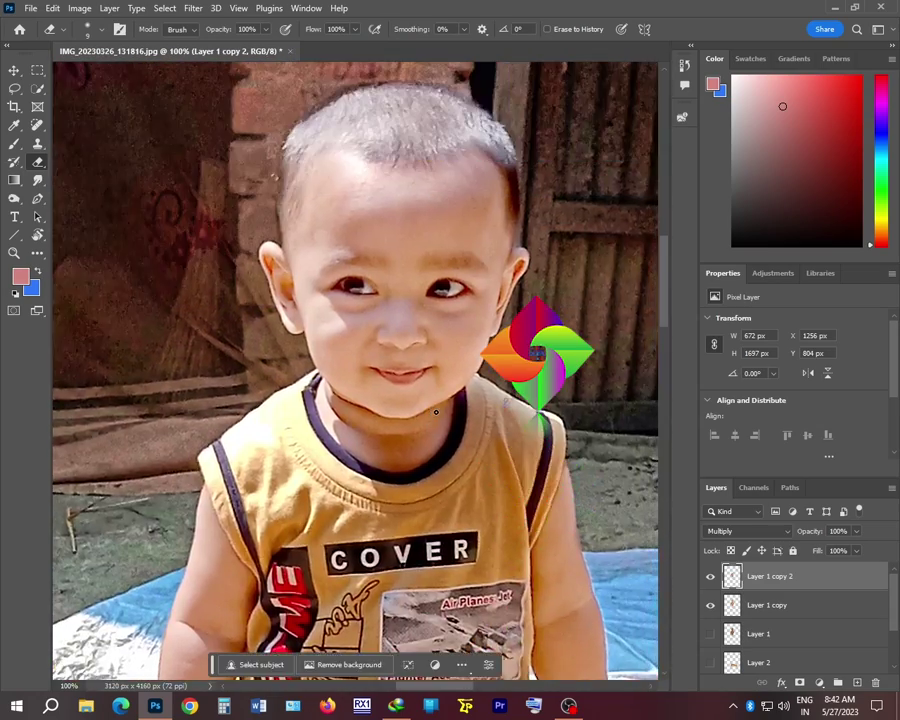
key(ctrl+minus)
click(711, 577)
click(711, 577)
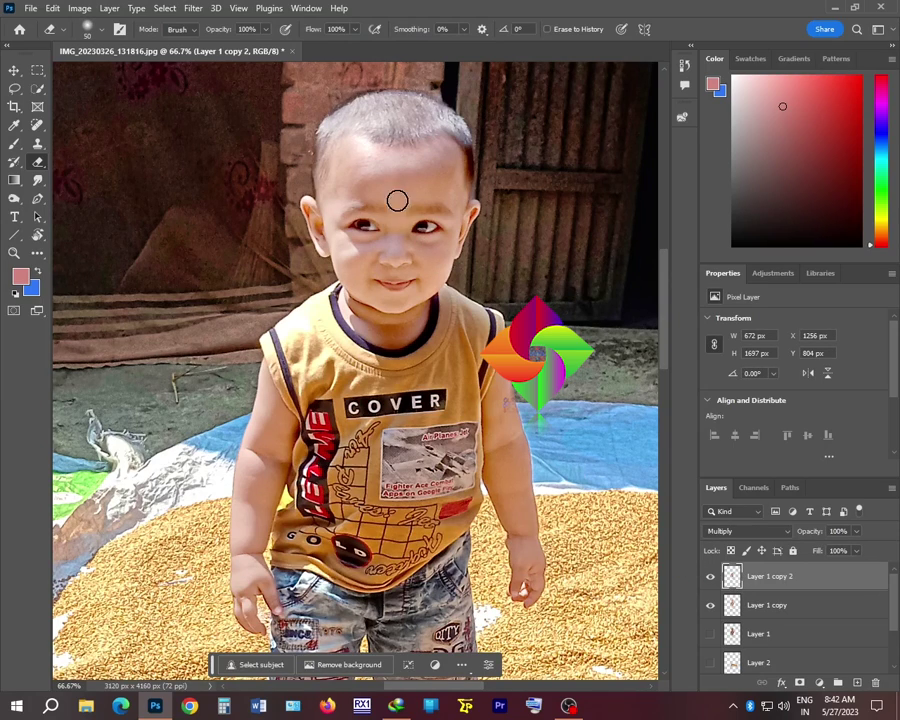
- Enlarge the eraser to 125 px and erase the remaining Layer 1 copy 2 edge along the head and hair
key(bracketright)
key(bracketright)
key(bracketright)
key(bracketright)
key(bracketright)
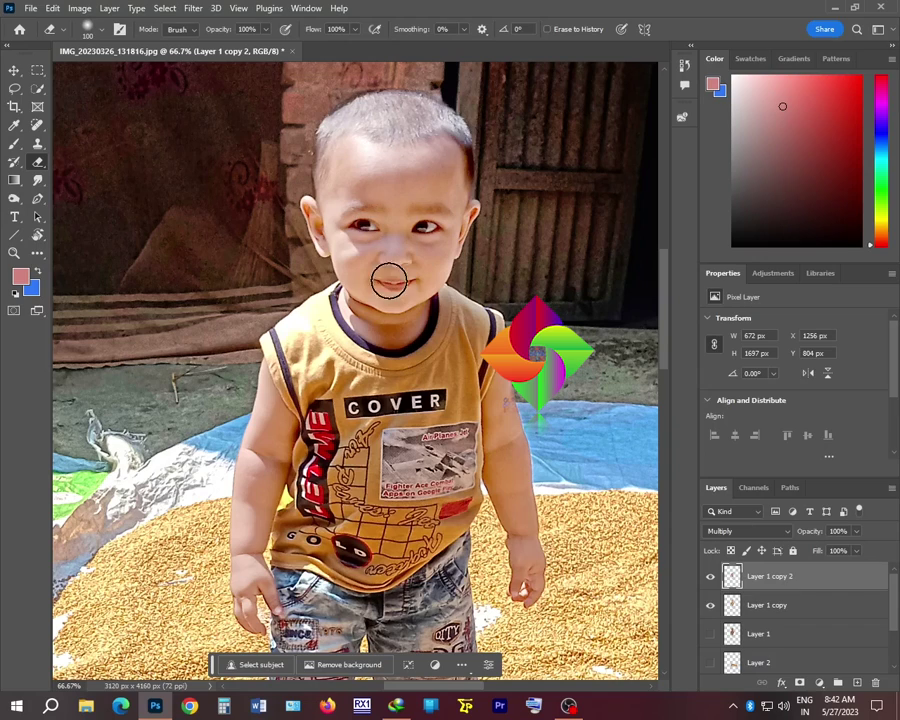
key(bracketright)
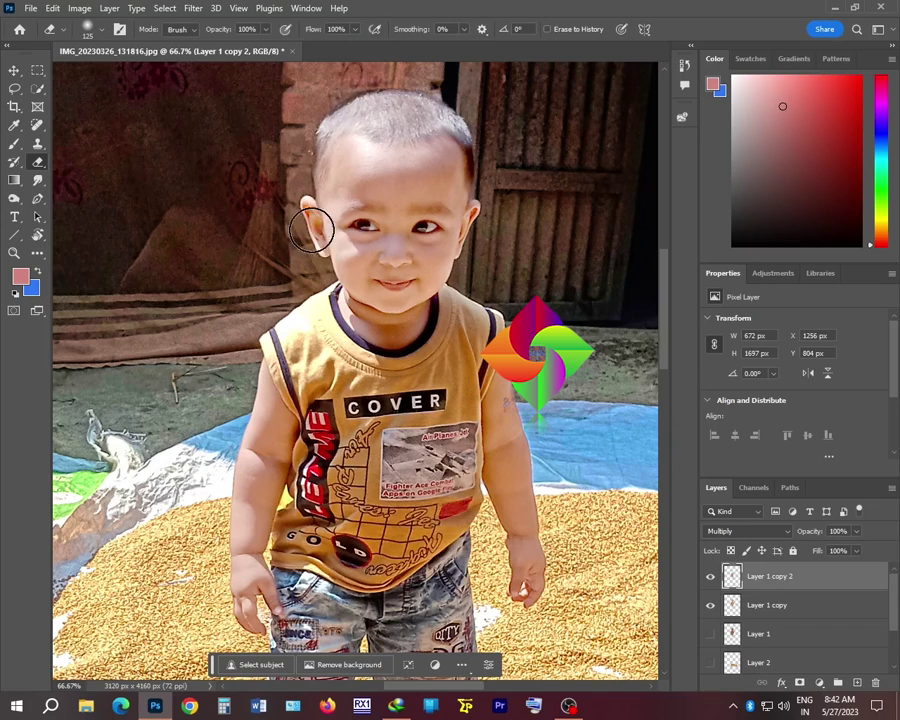
drag(390, 80, 428, 114)
- Toggle the visibility of Layer 1 copy 2 to check its effect on the shirt and shorts
click(711, 577)
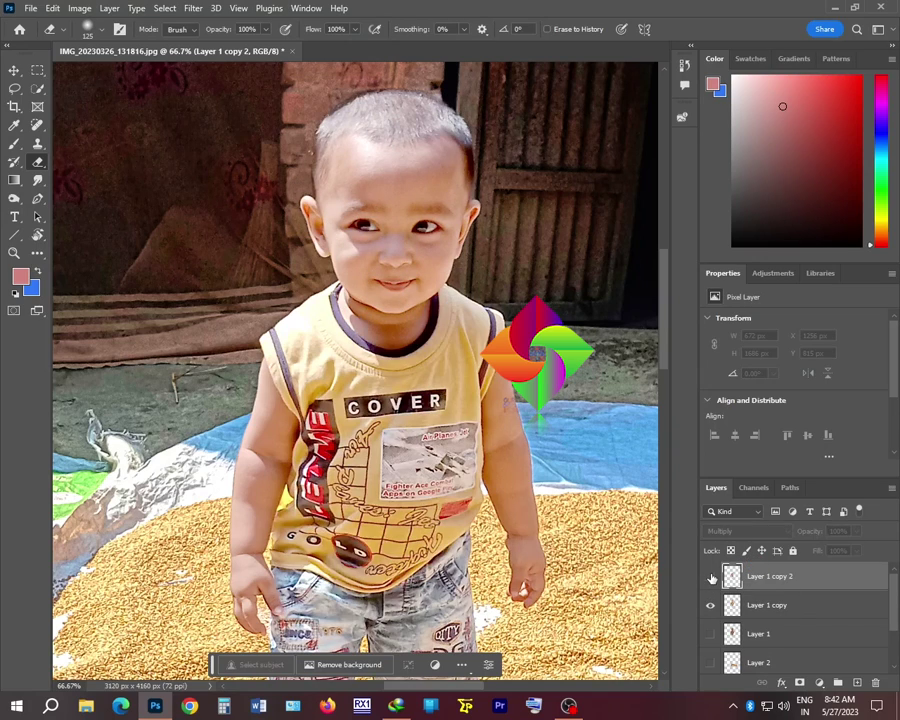
click(711, 577)
click(711, 577)
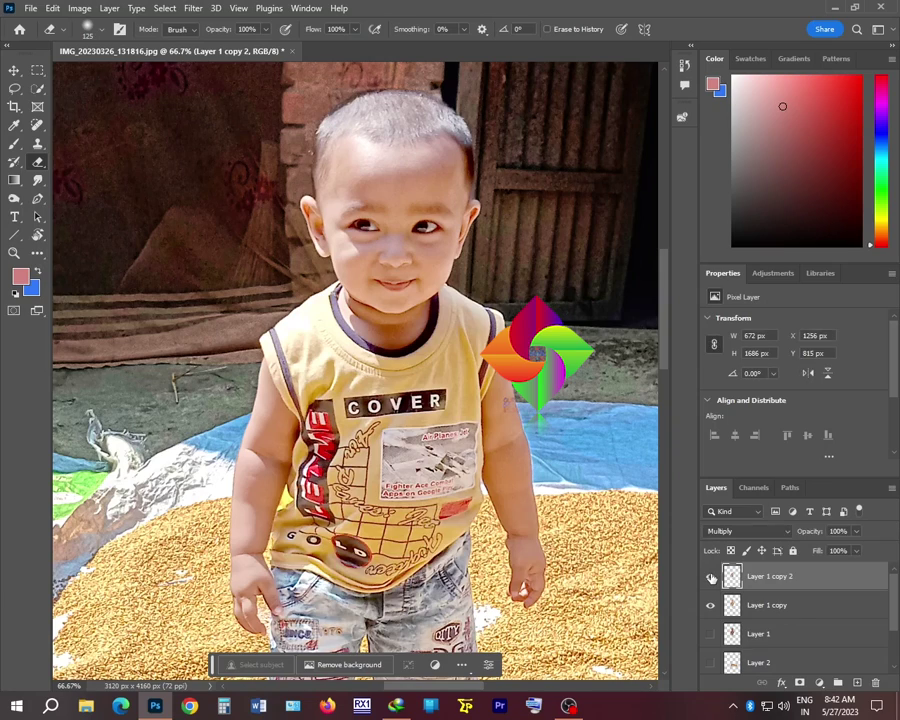
click(711, 577)
- Select the Background copy layer and compare the photo with that layer hidden and shown
scroll(712, 578, down, 2)
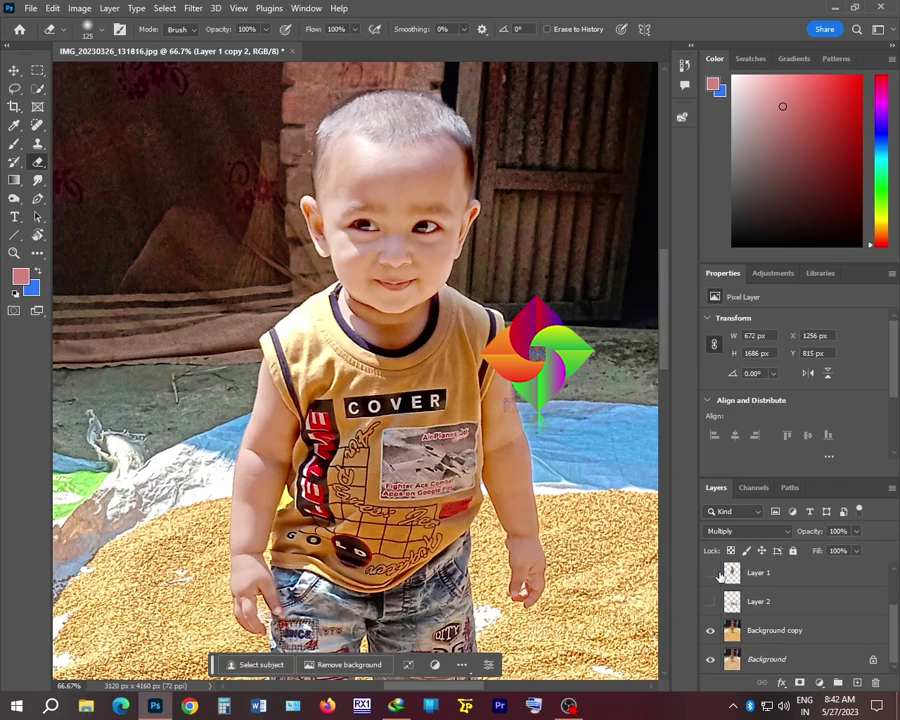
scroll(720, 577, up, 2)
click(752, 604)
scroll(756, 620, down, 2)
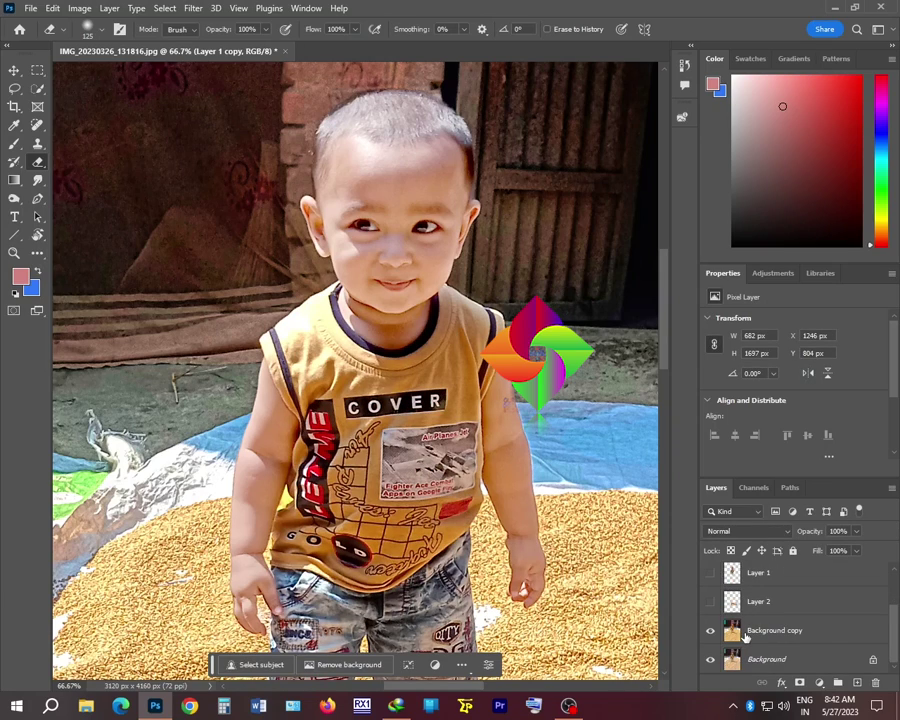
click(770, 632)
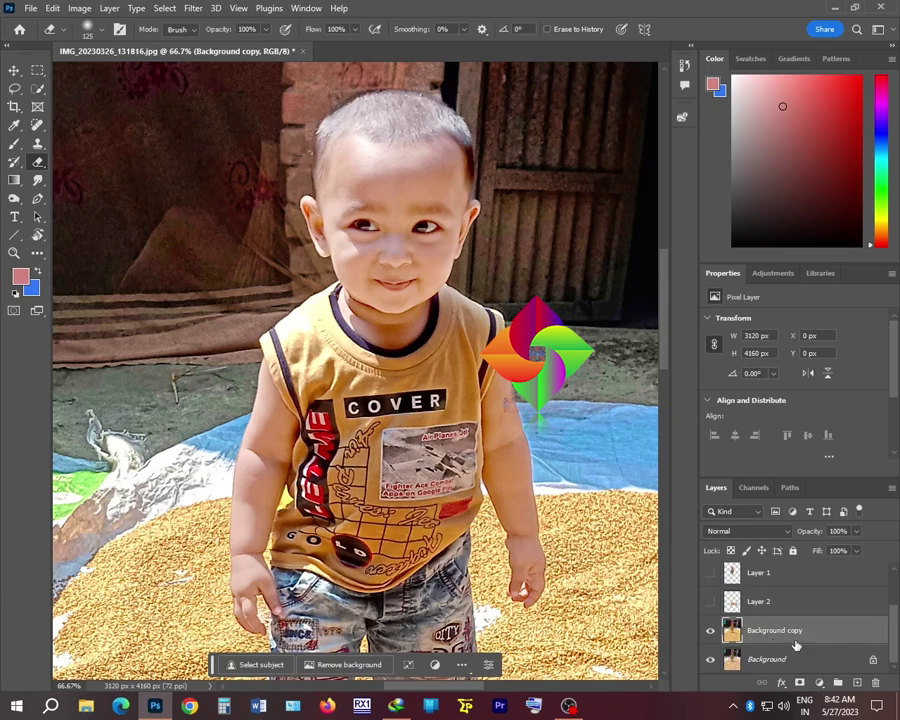
click(710, 632)
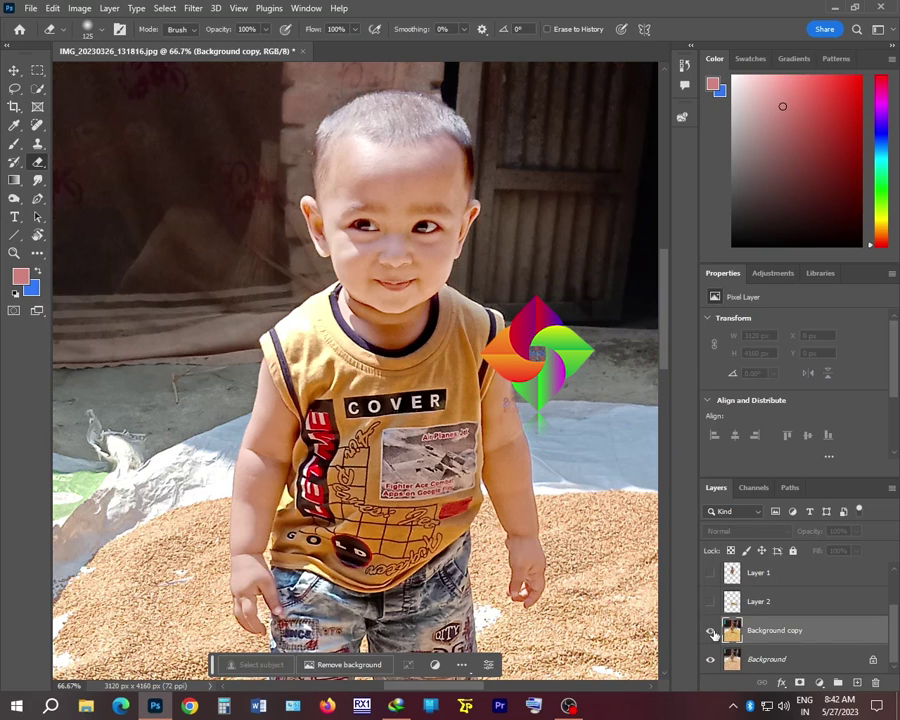
click(712, 633)
scroll(355, 370, down, 3)
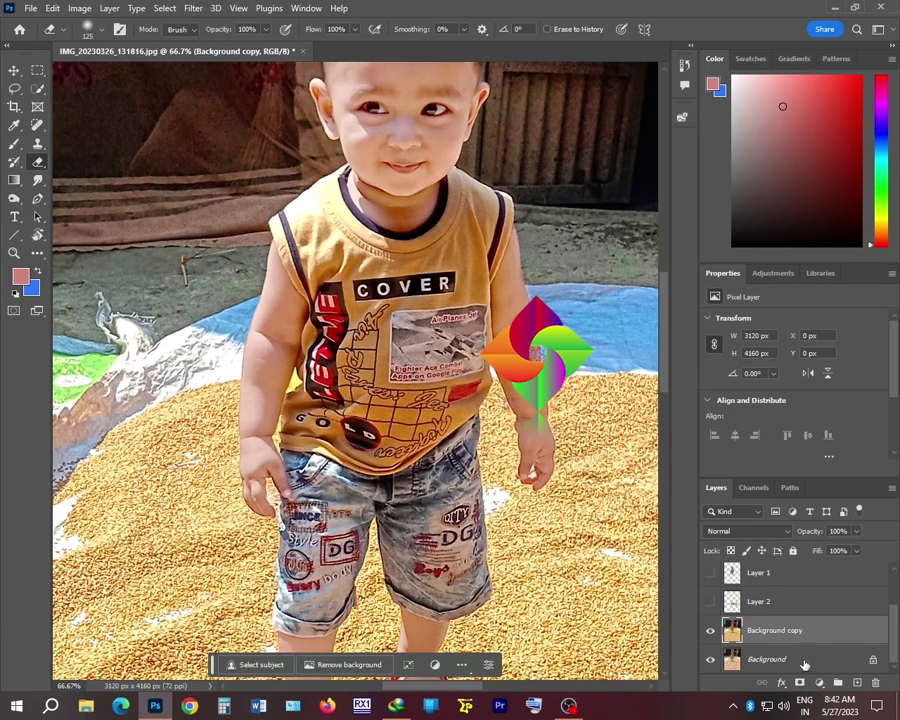
double_click(750, 640)
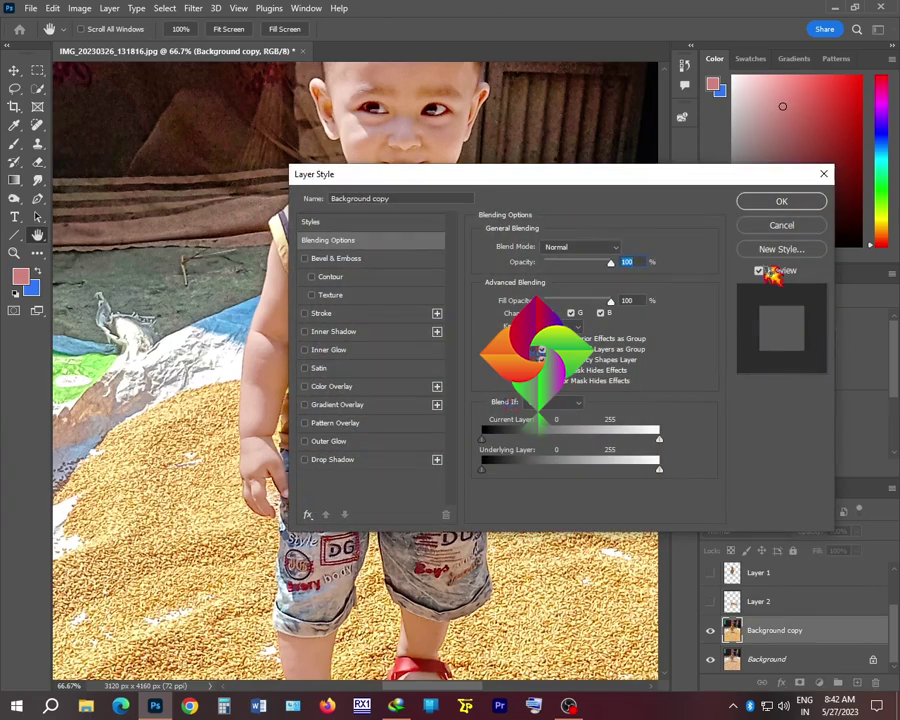
click(770, 224)
scroll(410, 481, up, 1)
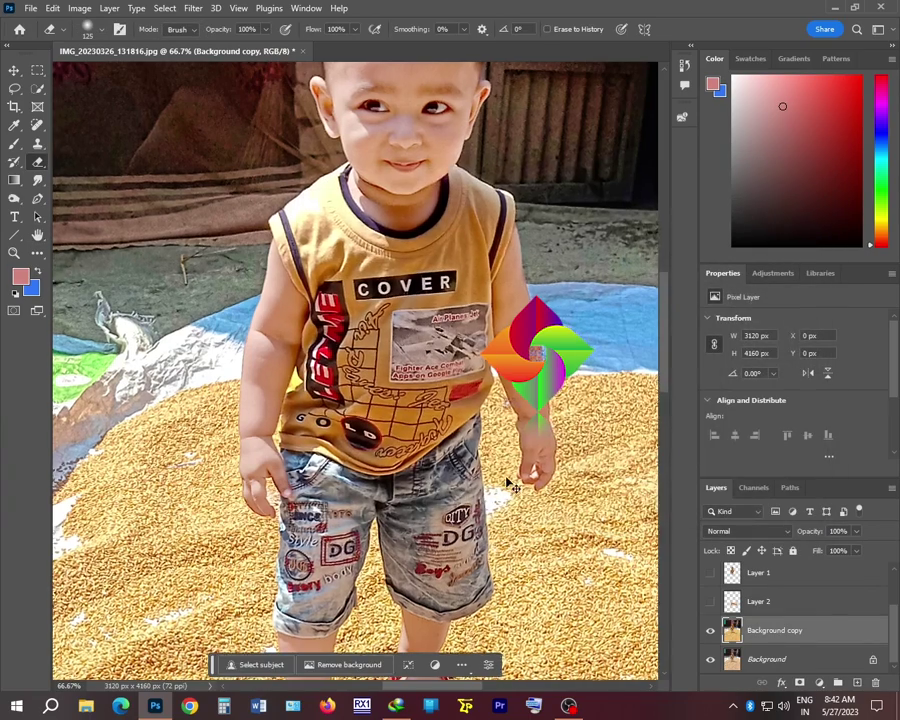
- Retouch the background edge around the child's left hand on the Background copy layer with a 15 px Clone Stamp
scroll(410, 481, right, 3)
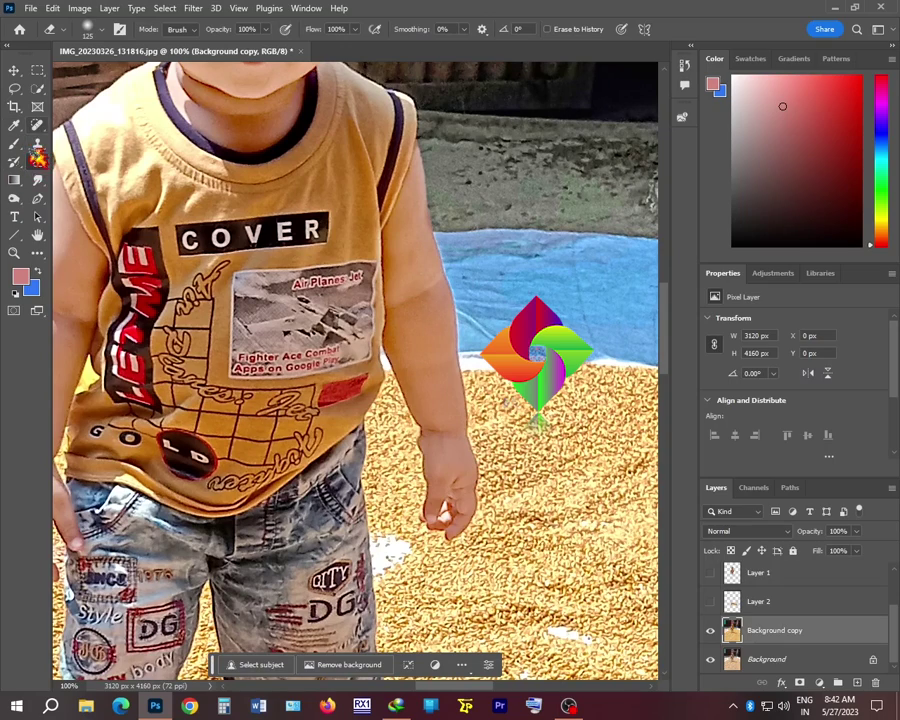
key(s)
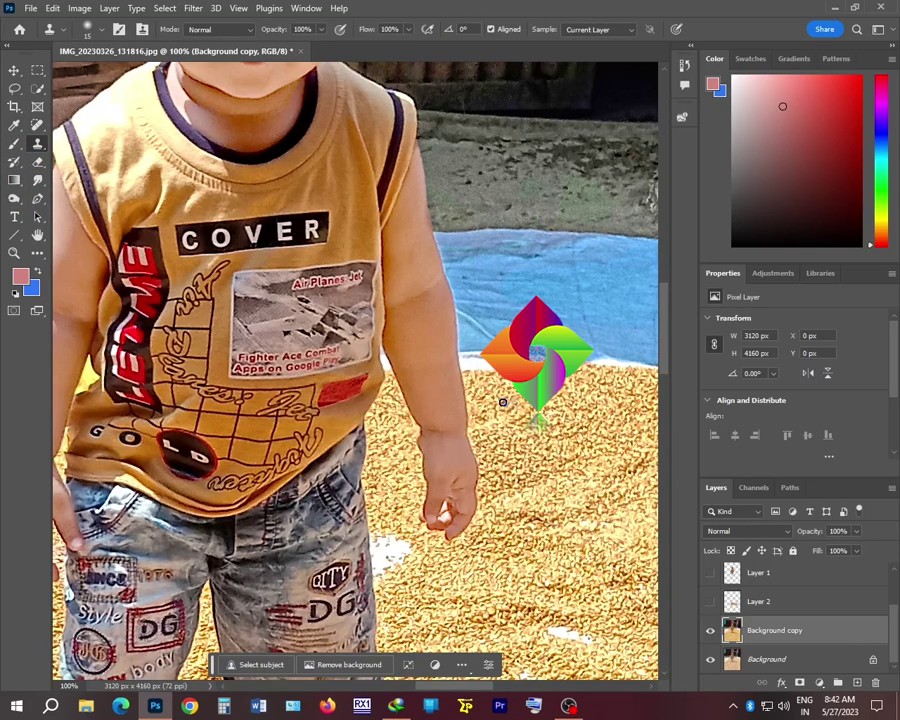
scroll(496, 443, up, 2)
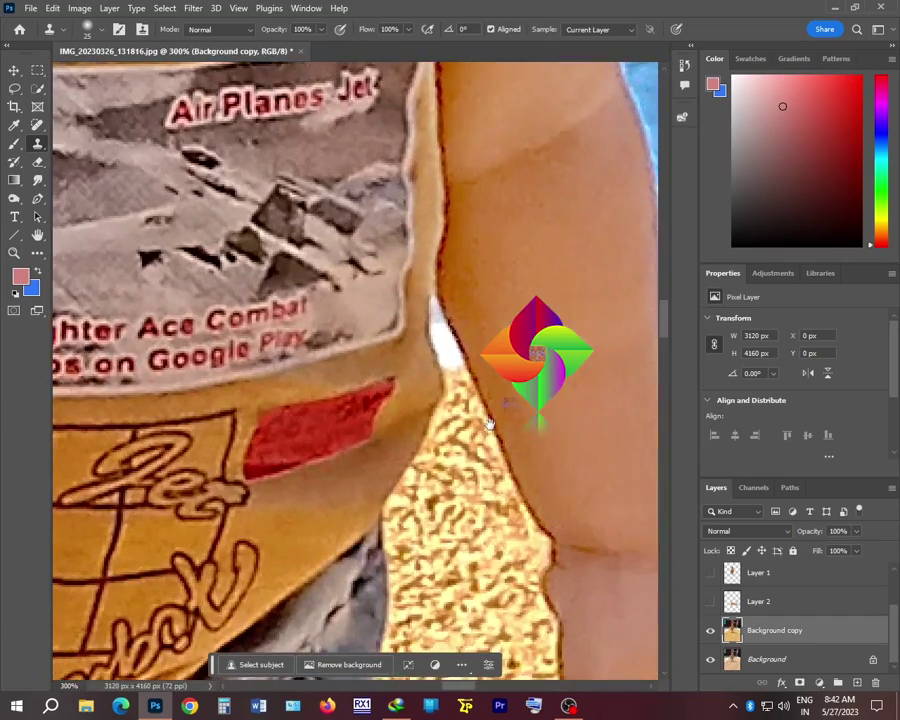
scroll(528, 502, down, 5)
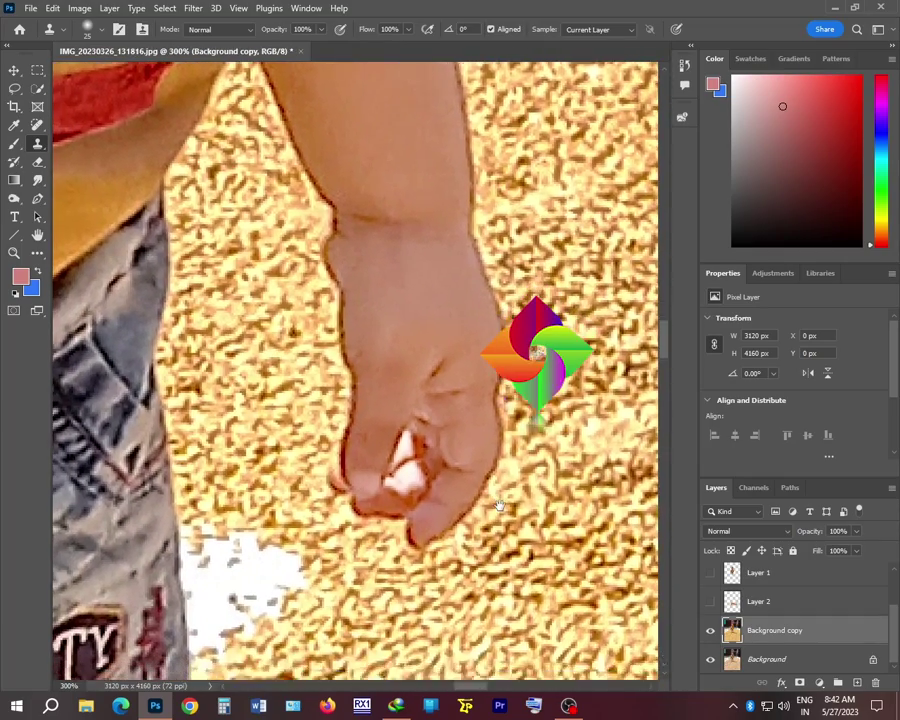
drag(499, 505, 506, 485)
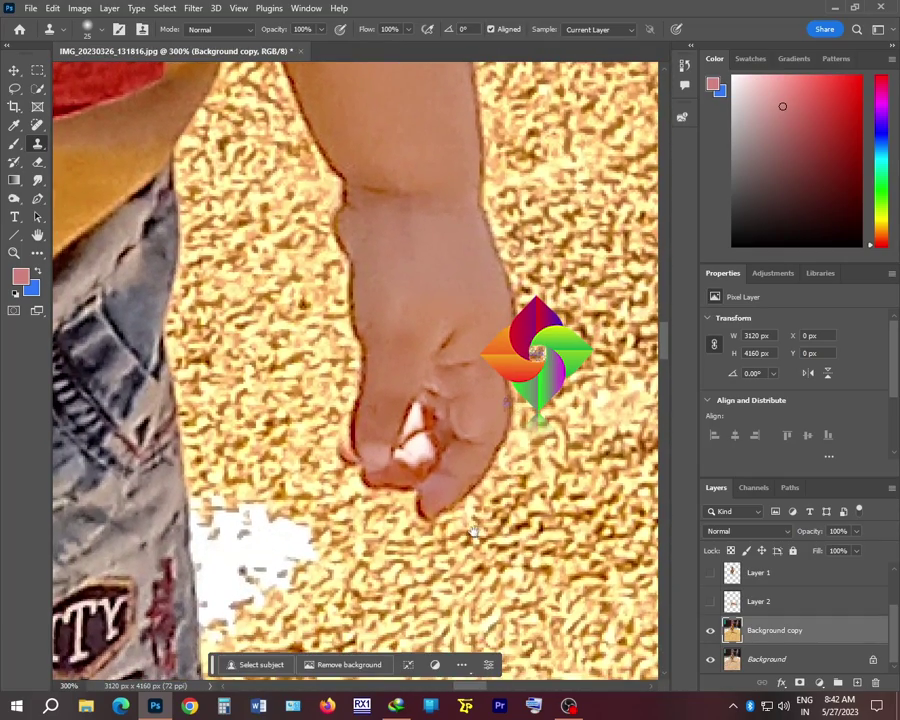
key(bracketleft)
key(bracketleft)
key(bracketright)
key(bracketright)
key(bracketleft)
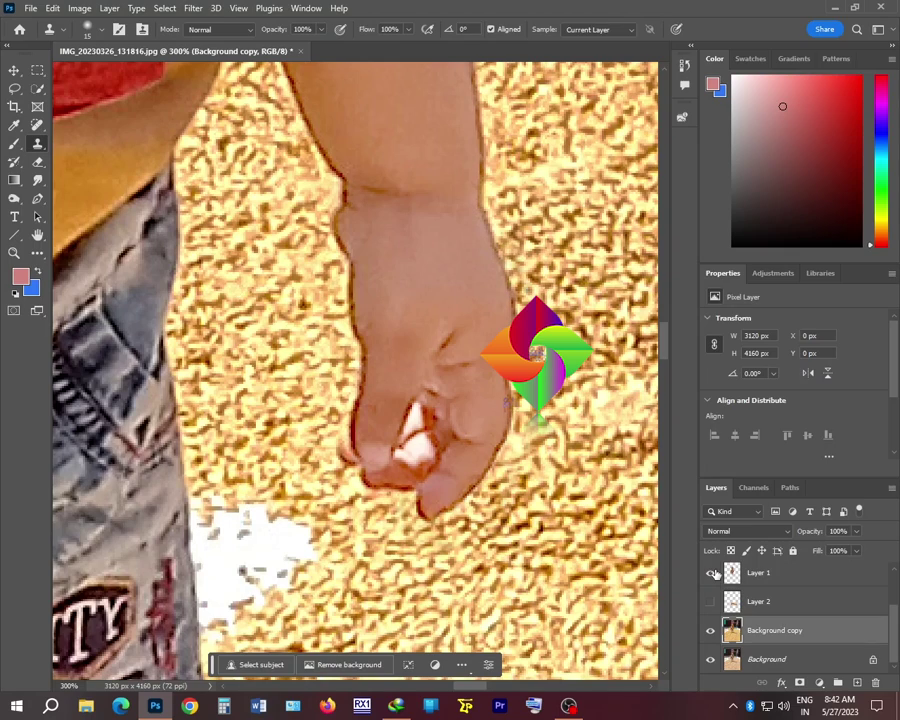
- Select Layer 1 copy 2 and compare the child's arm and shirt with that layer hidden and shown
key(ctrl+shift+z)
key(ctrl+shift+z)
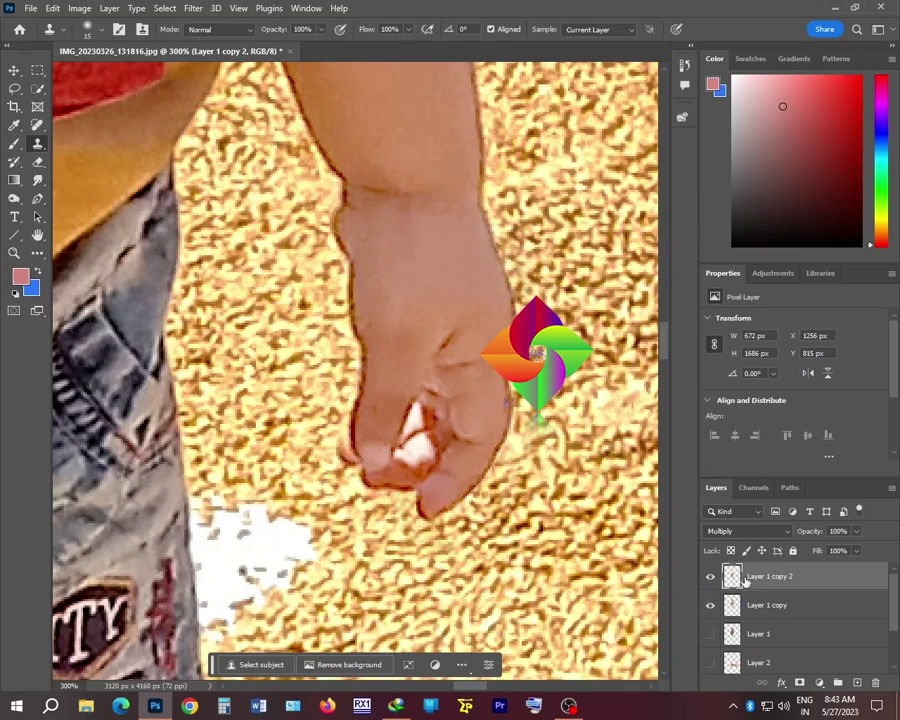
click(711, 577)
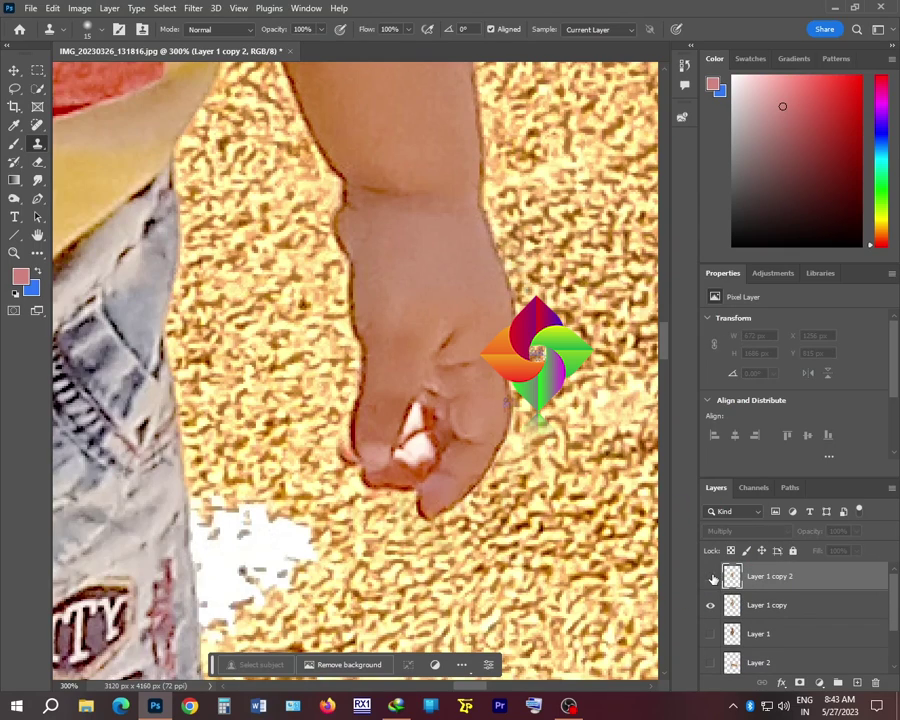
click(711, 577)
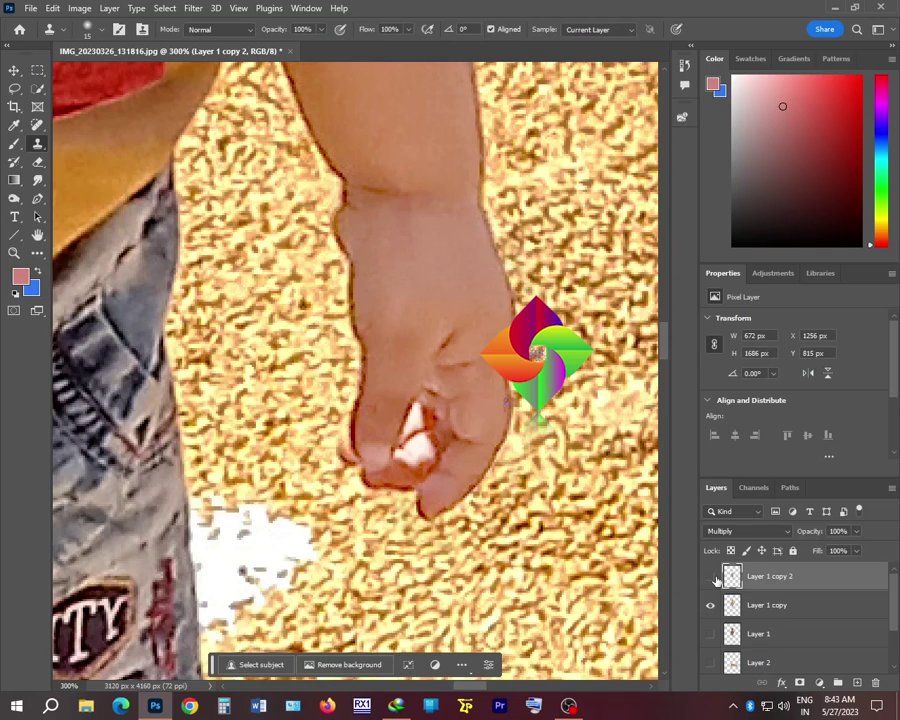
click(711, 577)
click(711, 577)
scroll(667, 652, up, 1)
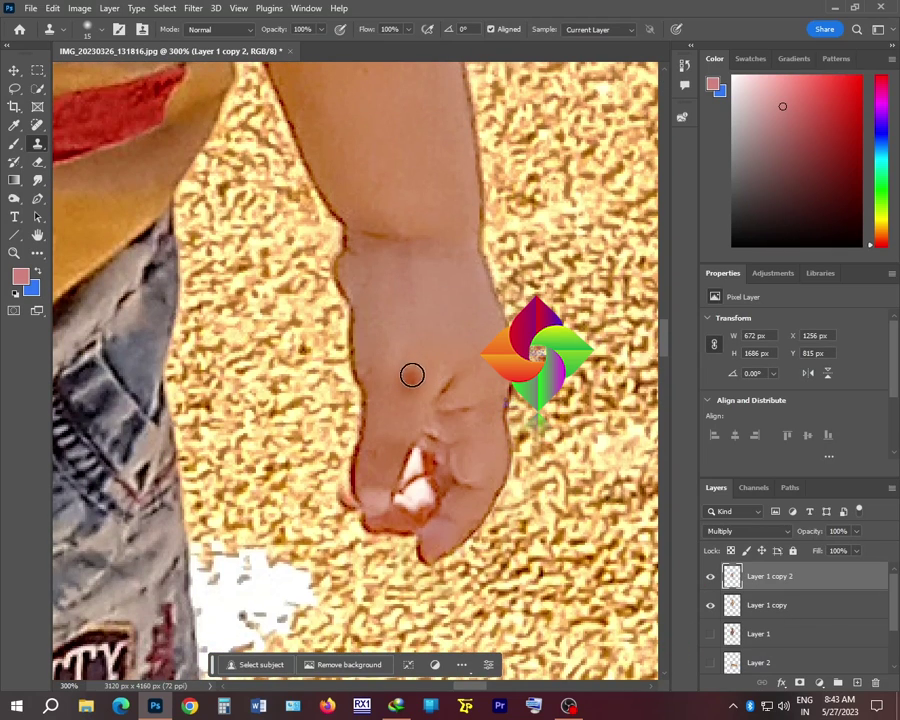
- Erase Layer 1 copy 2 over the child's left hand and wrist with a 90 px eraser
key(e)
key(bracketleft)
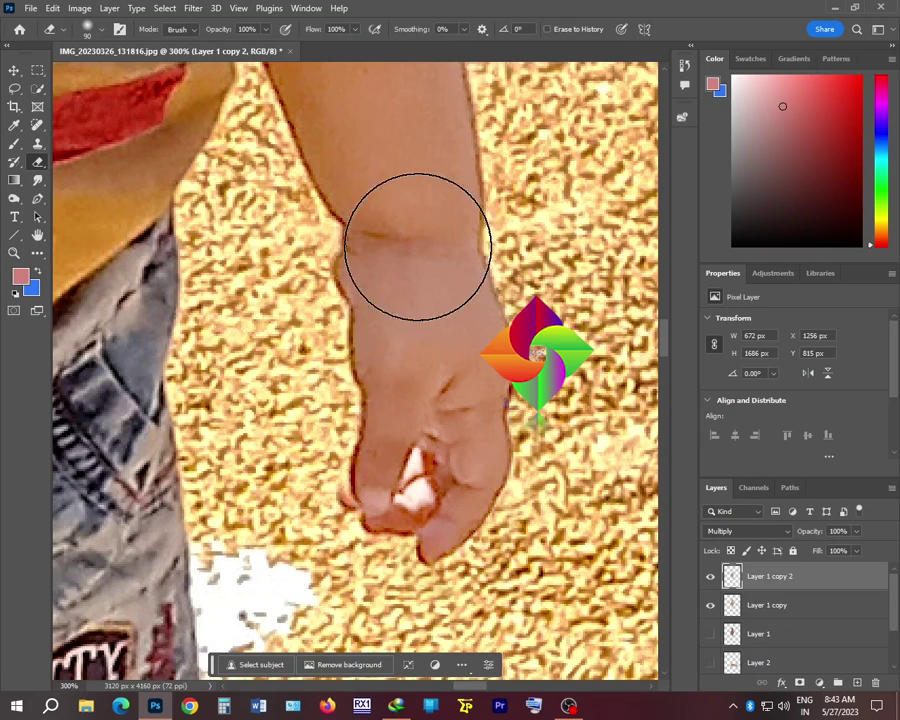
drag(473, 472, 382, 382)
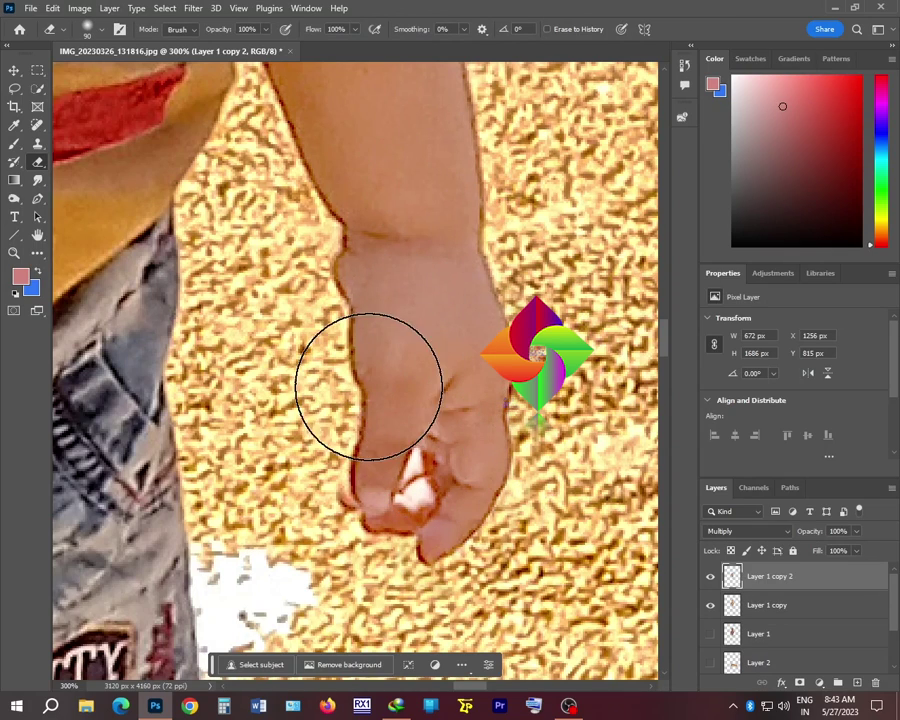
- Select Layer 1 copy and compare the child's arm with that layer hidden and shown
click(750, 606)
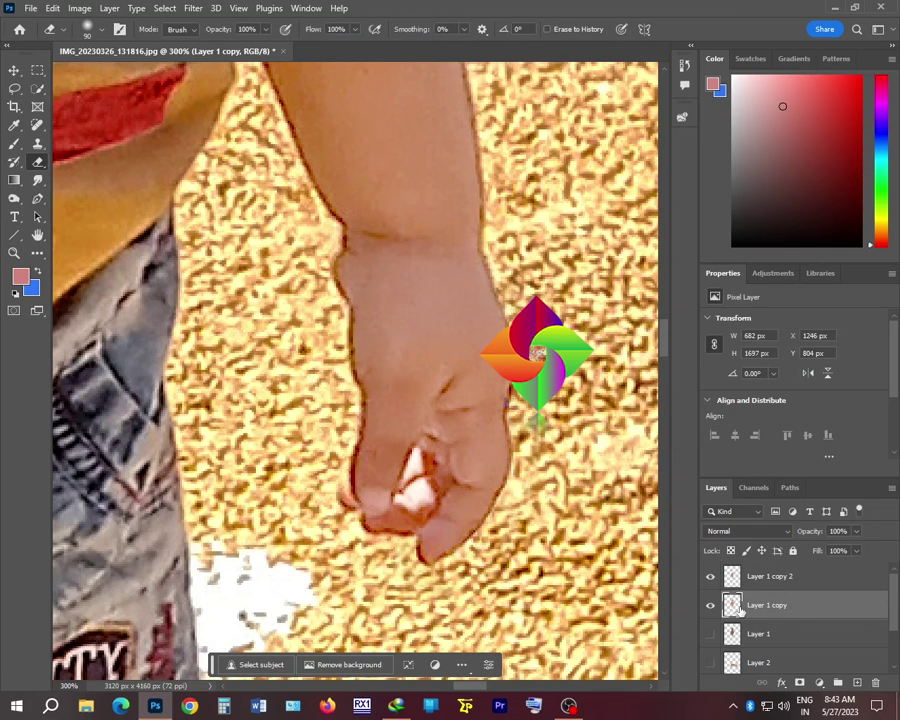
click(710, 606)
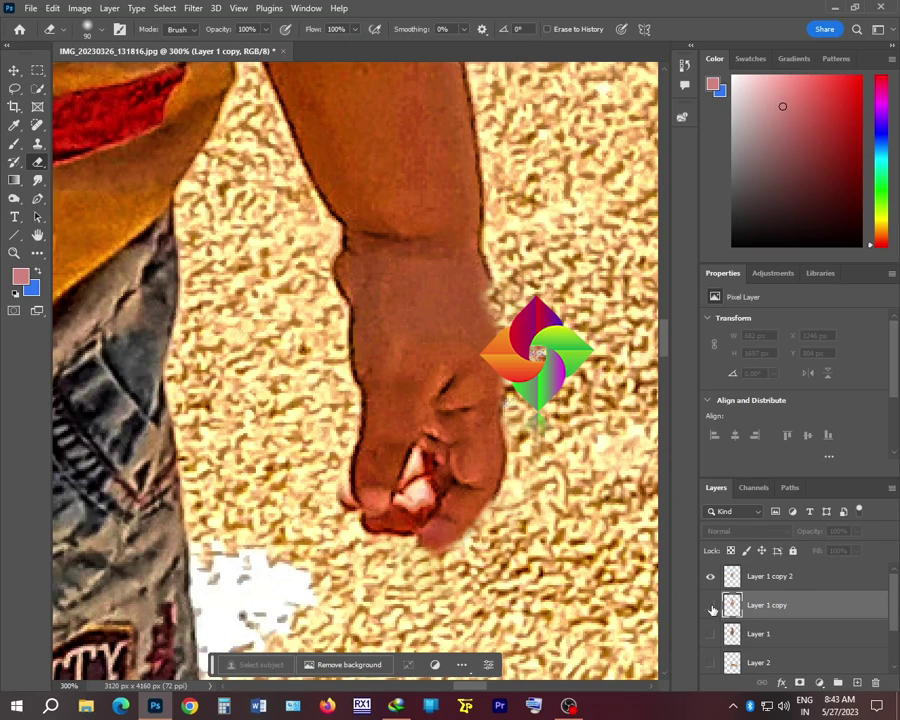
click(711, 606)
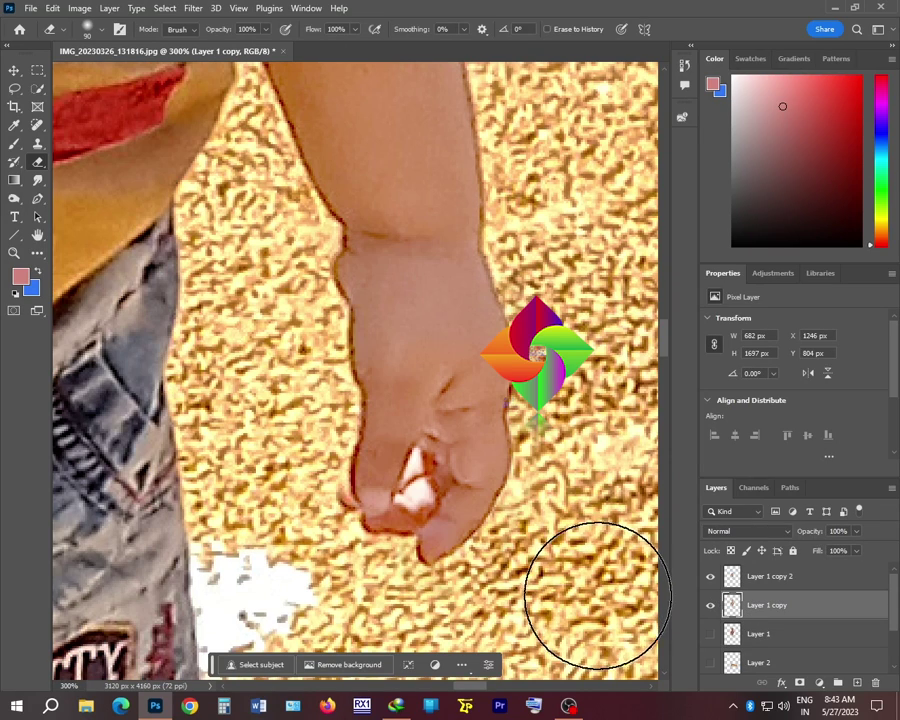
- Select the Background copy layer and clone the grain texture over the fringe beside the child's left hand with a 15 px Clone Stamp
scroll(777, 626, down, 2)
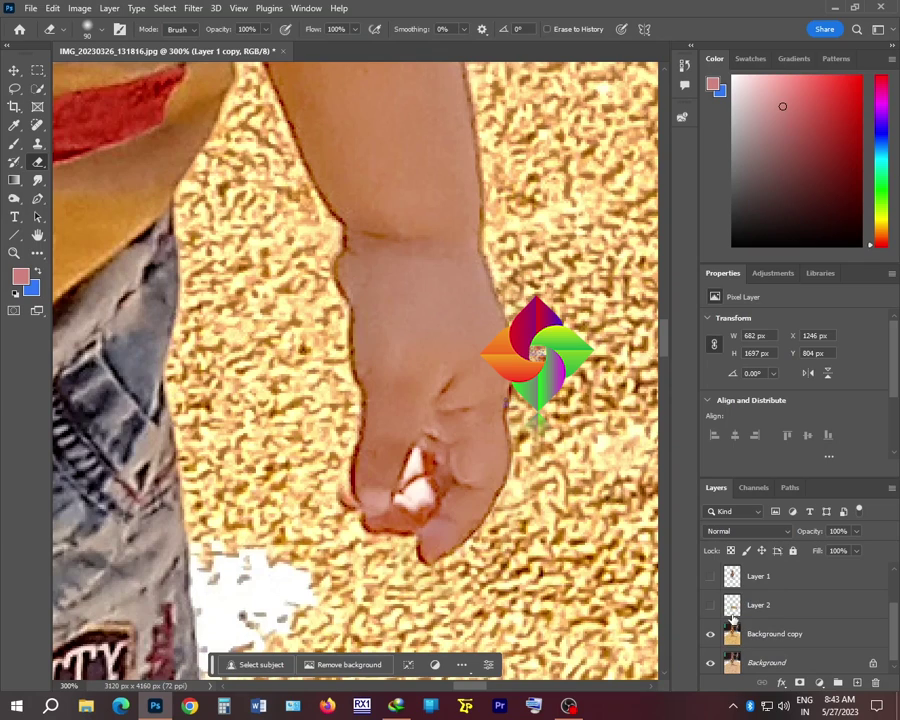
click(748, 634)
key(bracketleft)
key(bracketleft)
key(bracketleft)
key(bracketleft)
key(bracketleft)
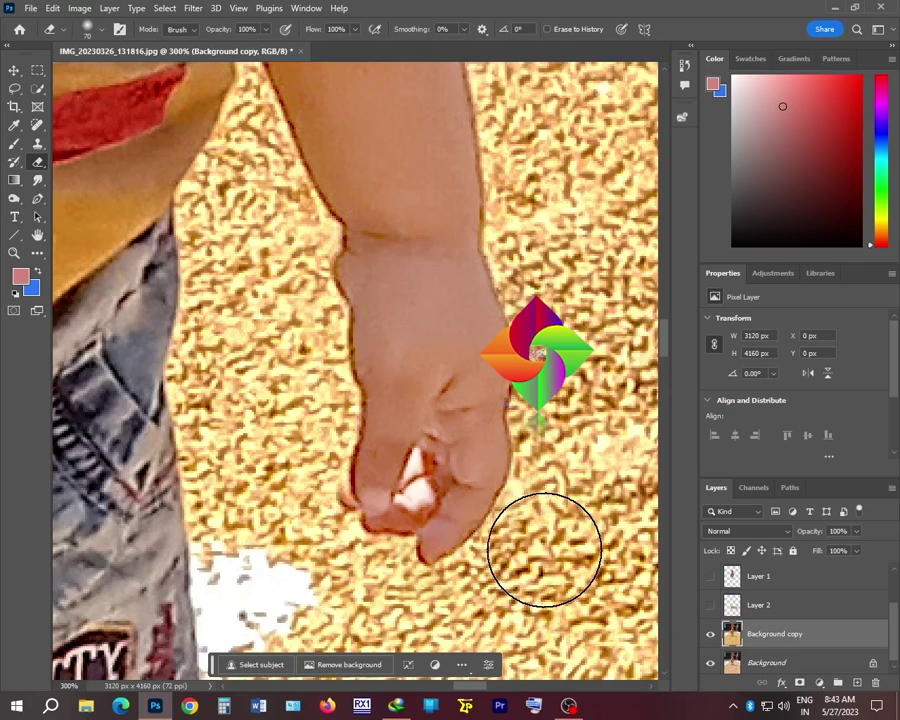
key(bracketleft)
key(bracketleft)
key(bracketleft)
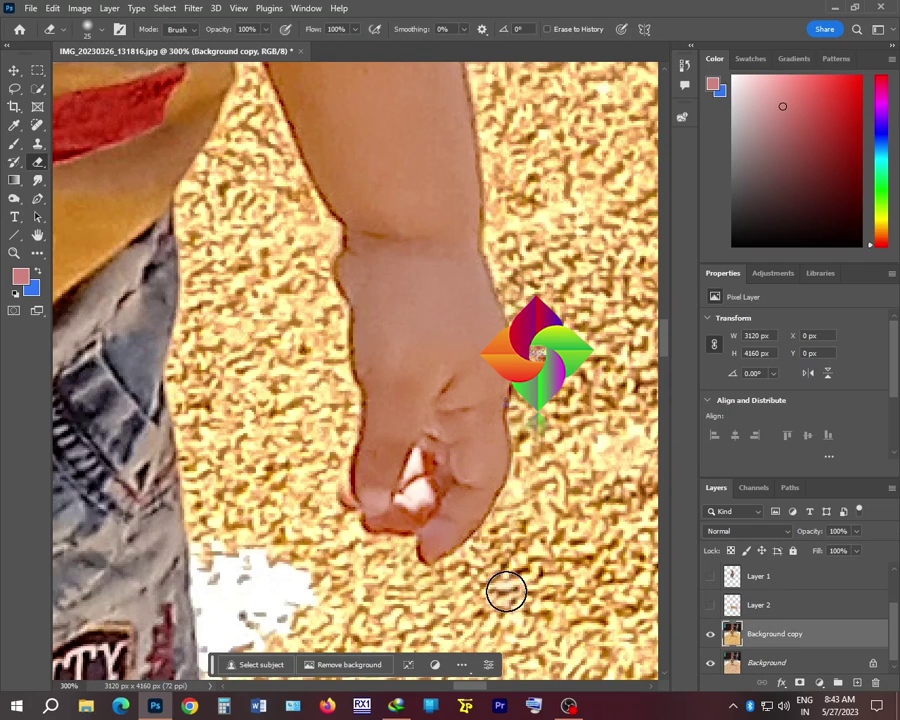
key(s)
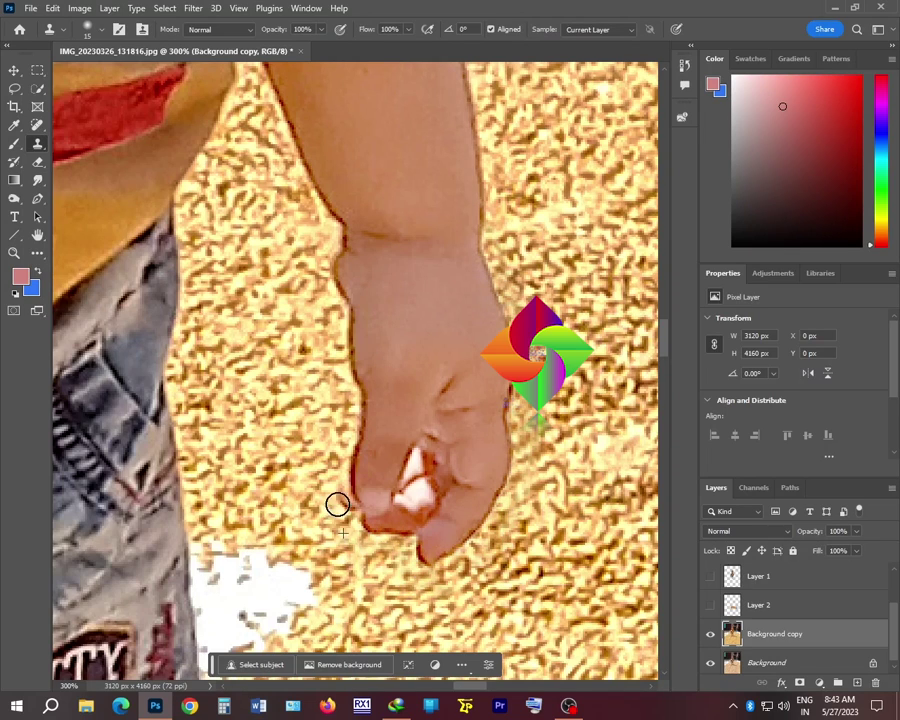
- Clone the adjoining grain, blue sheet and wall textures along the edge of the child's left arm up to the sleeve
scroll(334, 214, up, 3)
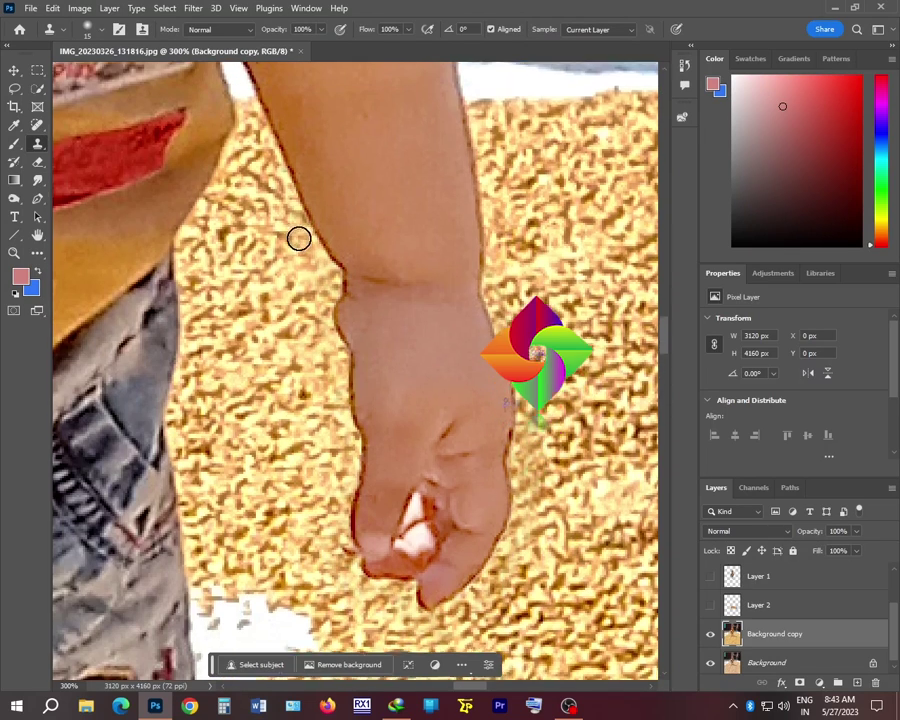
scroll(272, 245, up, 4)
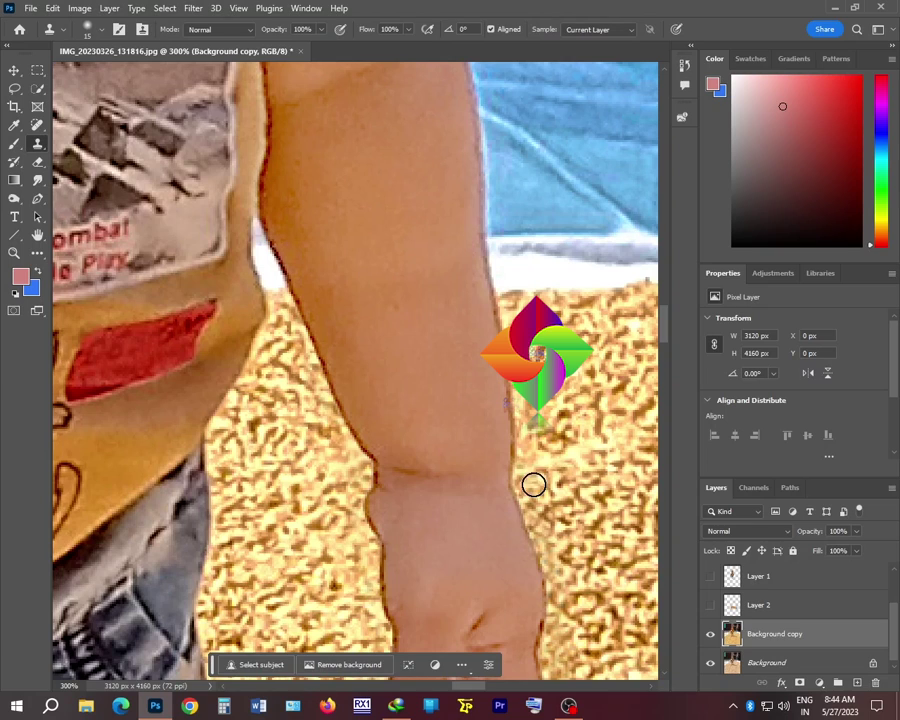
scroll(494, 260, up, 4)
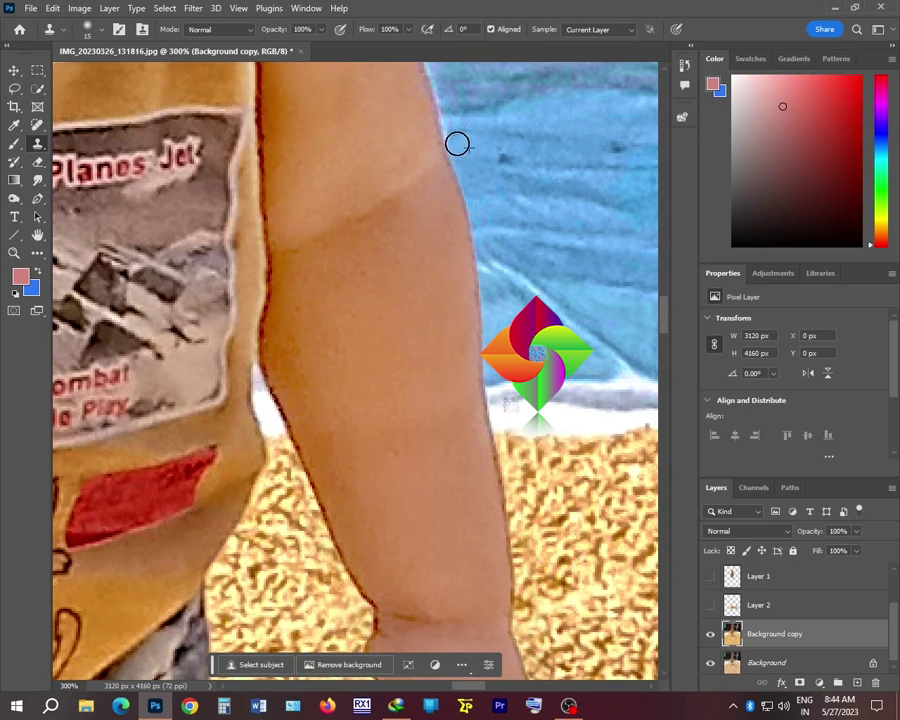
scroll(444, 168, up, 4)
scroll(432, 194, up, 12)
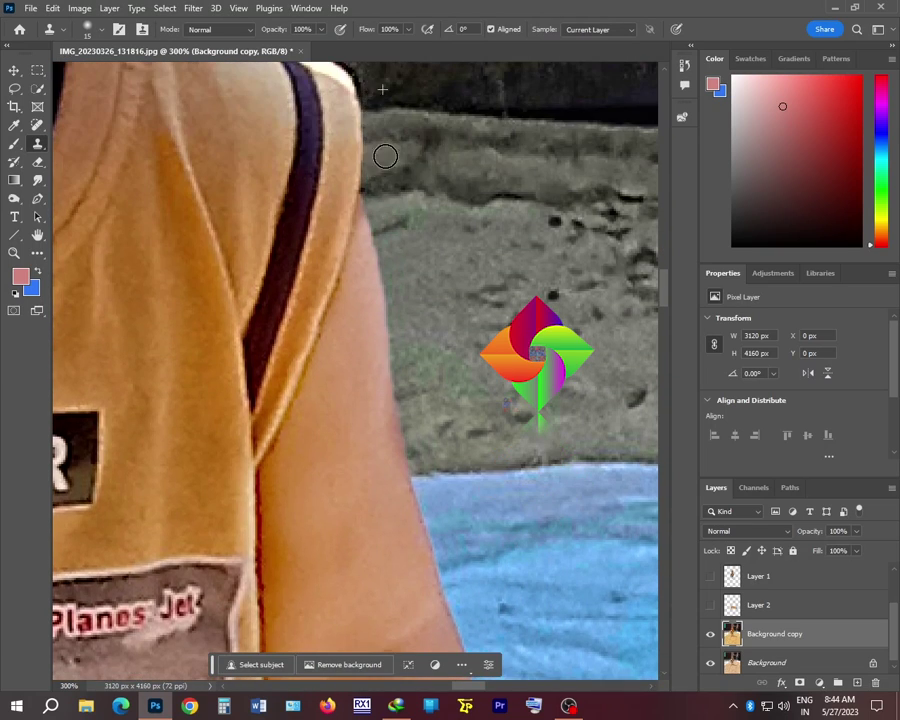
- Clone the dark wall texture along the child's left shoulder, neck and ear to clean up the outline
scroll(165, 104, up, 4)
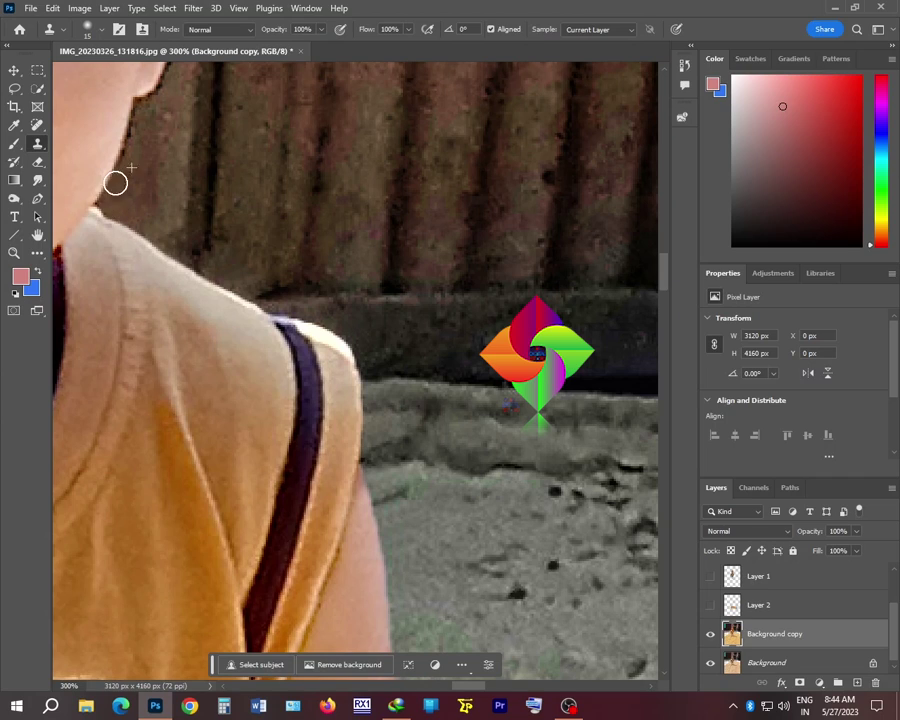
scroll(130, 180, up, 2)
scroll(150, 280, up, 4)
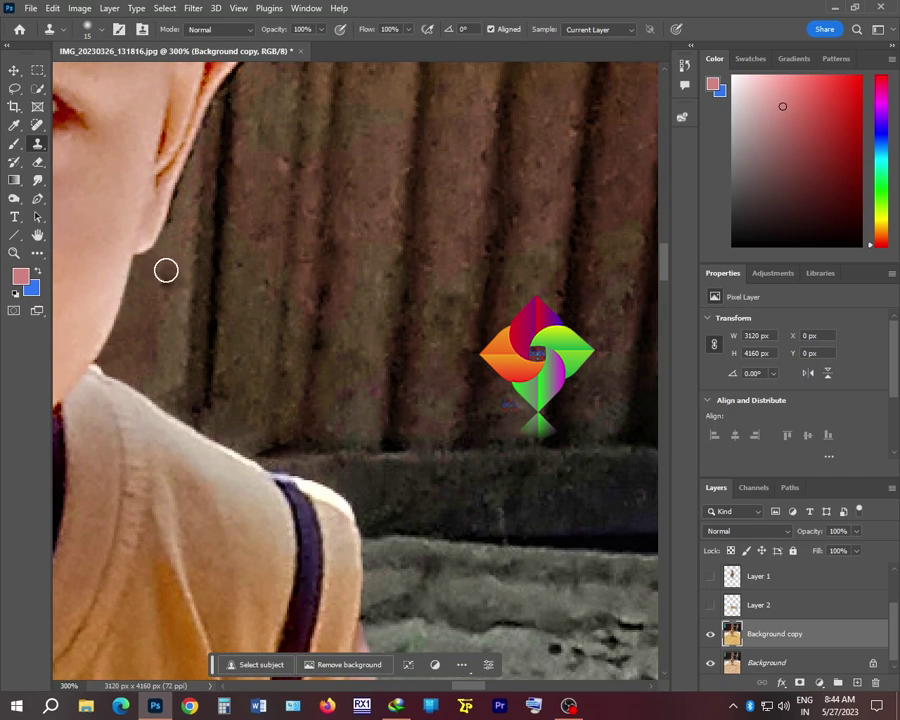
scroll(207, 290, up, 4)
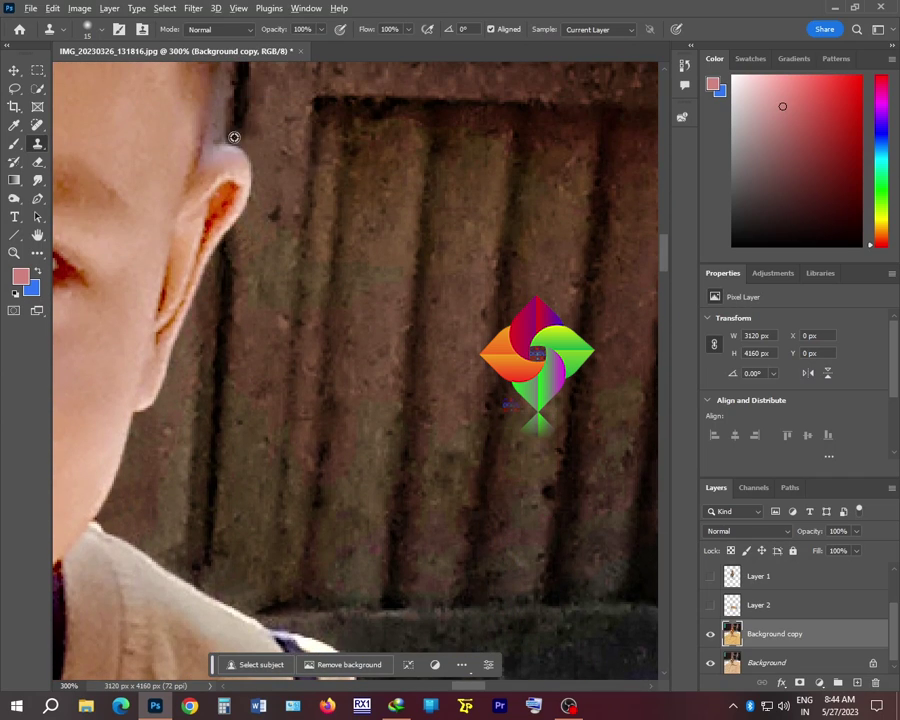
scroll(207, 287, up, 2)
scroll(285, 227, up, 5)
- Clone the wood and brick background along the side and top of the child's hair to clean up its edge
scroll(371, 391, left, 3)
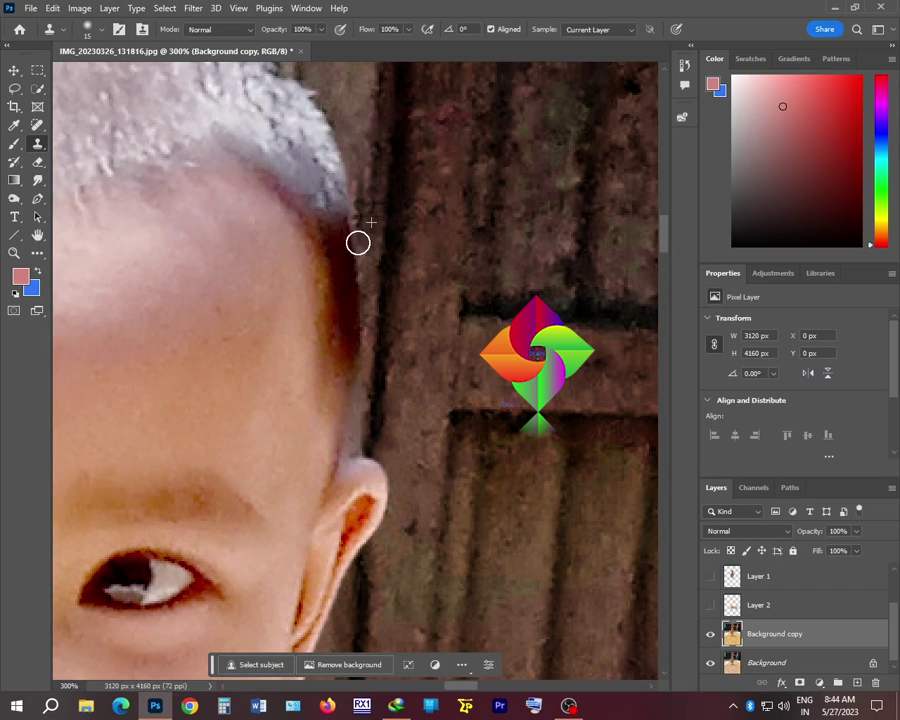
scroll(366, 420, up, 5)
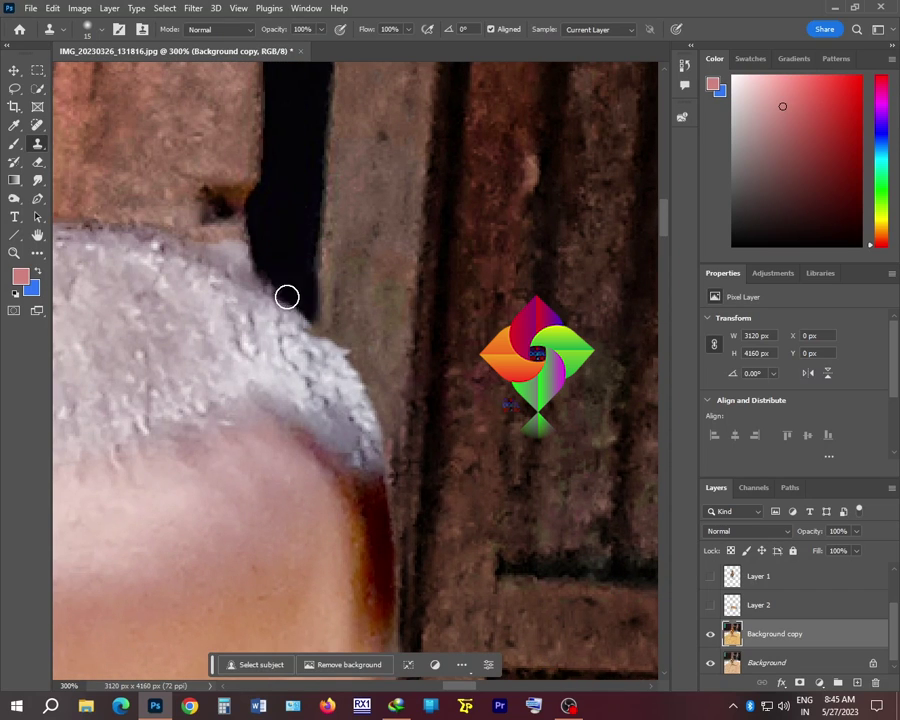
scroll(320, 320, left, 3)
scroll(350, 340, up, 1)
scroll(260, 290, left, 3)
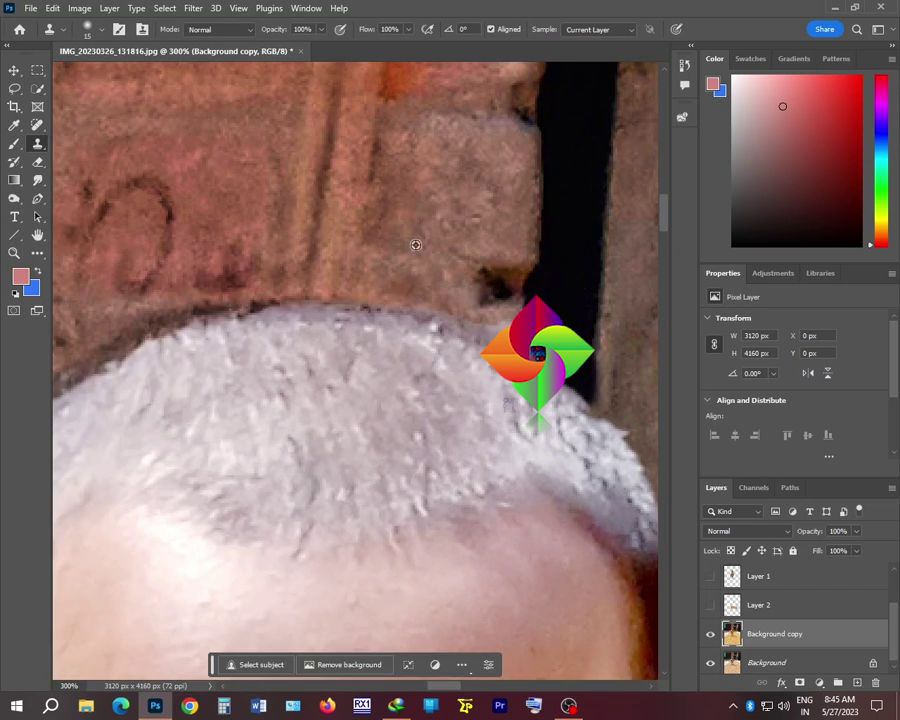
scroll(300, 298, left, 3)
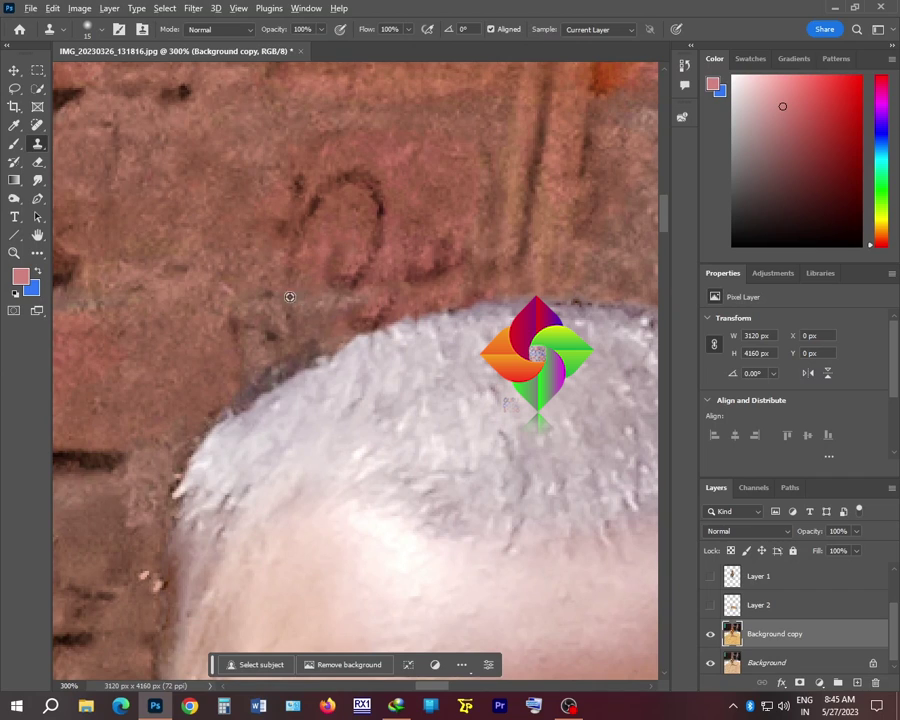
scroll(330, 330, left, 2)
- Clone the brick background over the light specks and edge beside the child's right temple and ear
scroll(216, 486, down, 5)
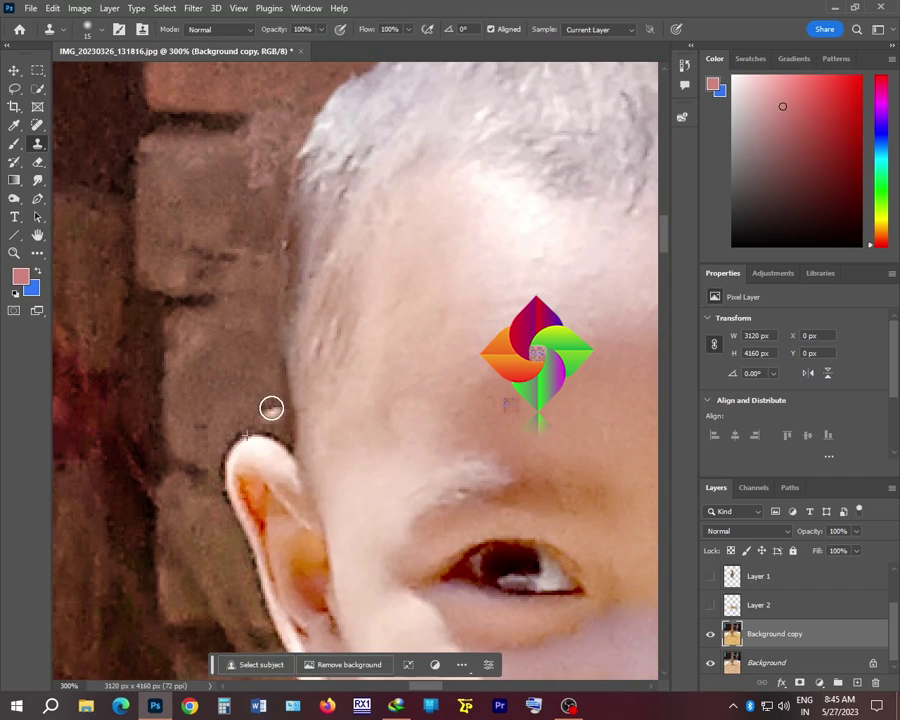
scroll(290, 400, down, 3)
scroll(290, 400, left, 2)
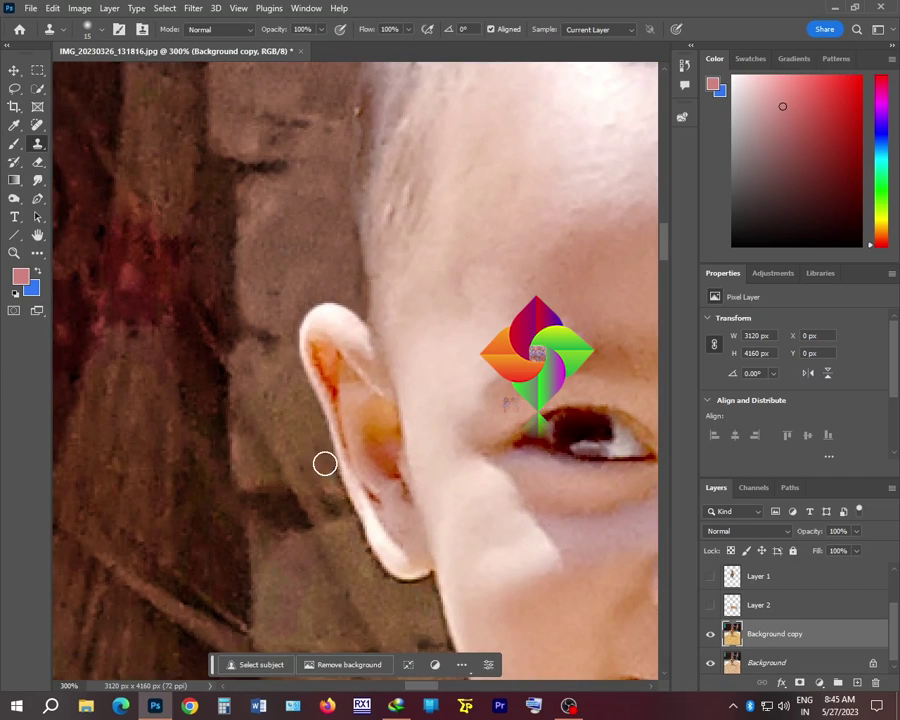
scroll(335, 450, down, 4)
scroll(390, 420, down, 3)
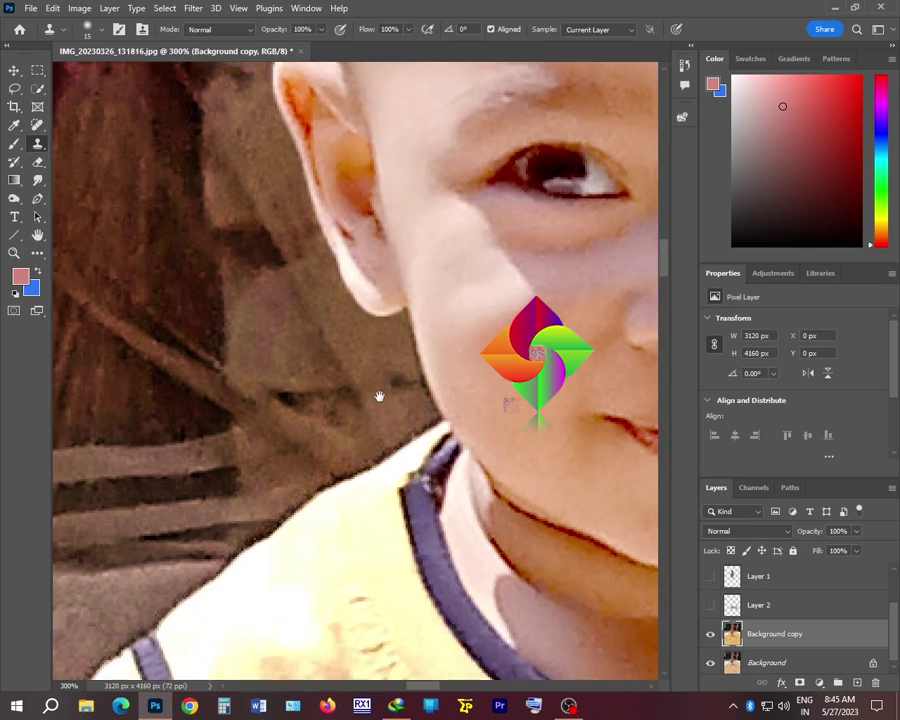
- Clone the dark wall and brown fabric textures along the child's right shoulder and sleeve to clean up the outline
scroll(360, 400, down, 3)
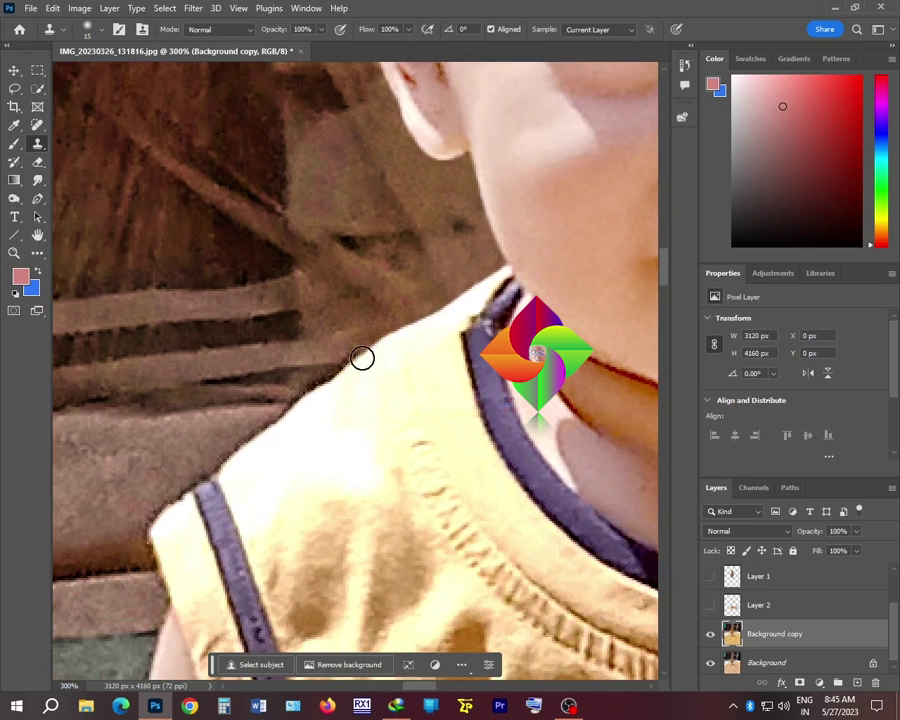
scroll(250, 430, down, 3)
scroll(250, 430, left, 2)
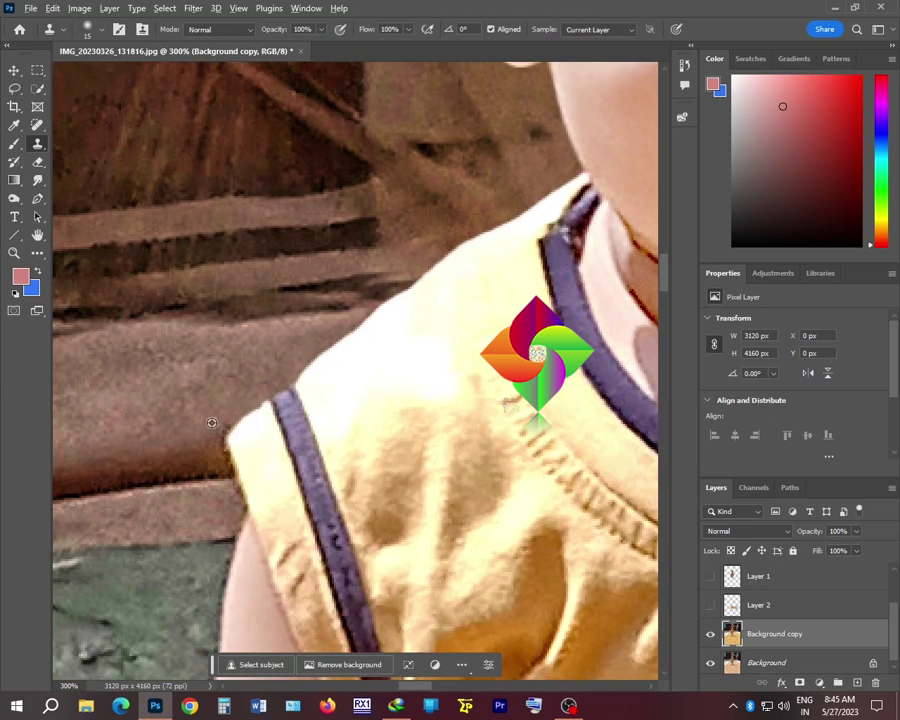
scroll(212, 420, down, 3)
scroll(212, 420, left, 1)
scroll(268, 332, down, 2)
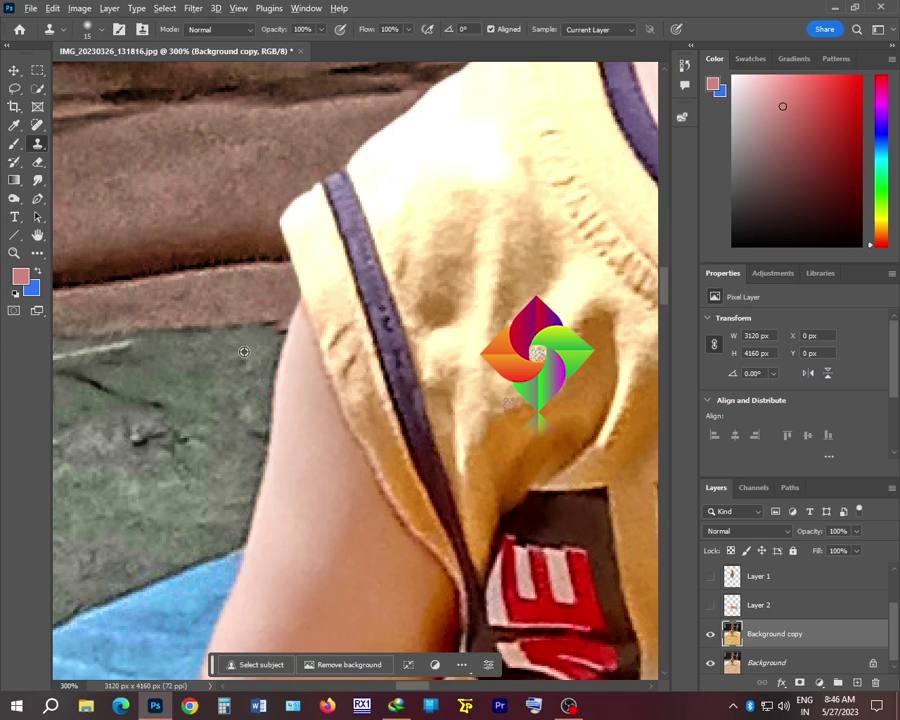
- Clone the green ground and blue sheet textures along the outer edge of the child's right upper arm
scroll(251, 417, down, 2)
scroll(251, 417, left, 1)
scroll(297, 434, down, 3)
scroll(297, 434, left, 2)
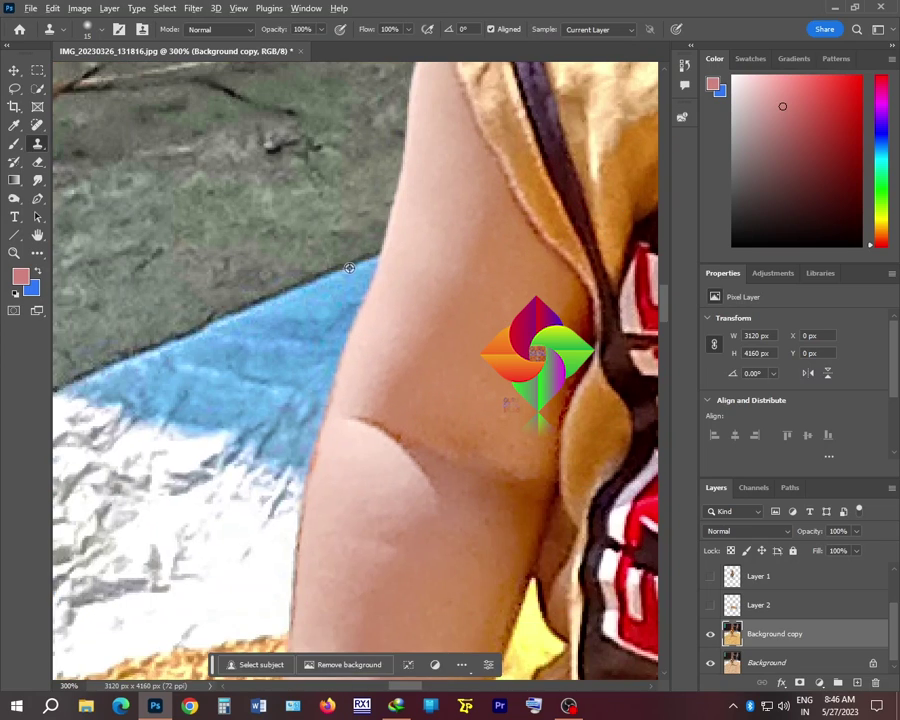
scroll(345, 390, down, 2)
scroll(345, 390, left, 2)
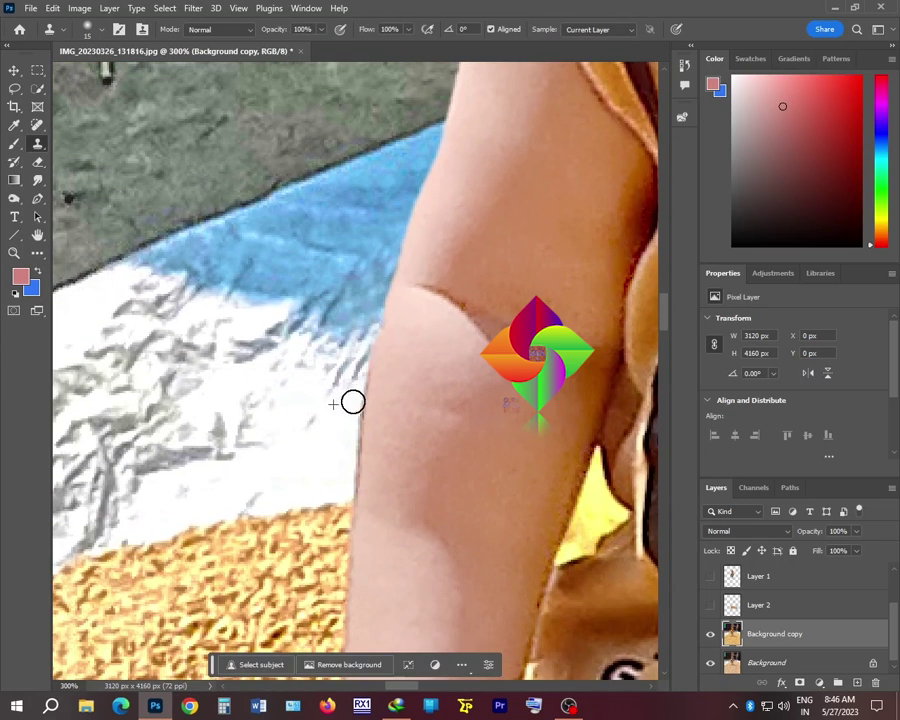
- Clone the white sheet and grain textures along the outer edge of the child's right forearm and hand
scroll(333, 524, down, 3)
scroll(333, 524, left, 1)
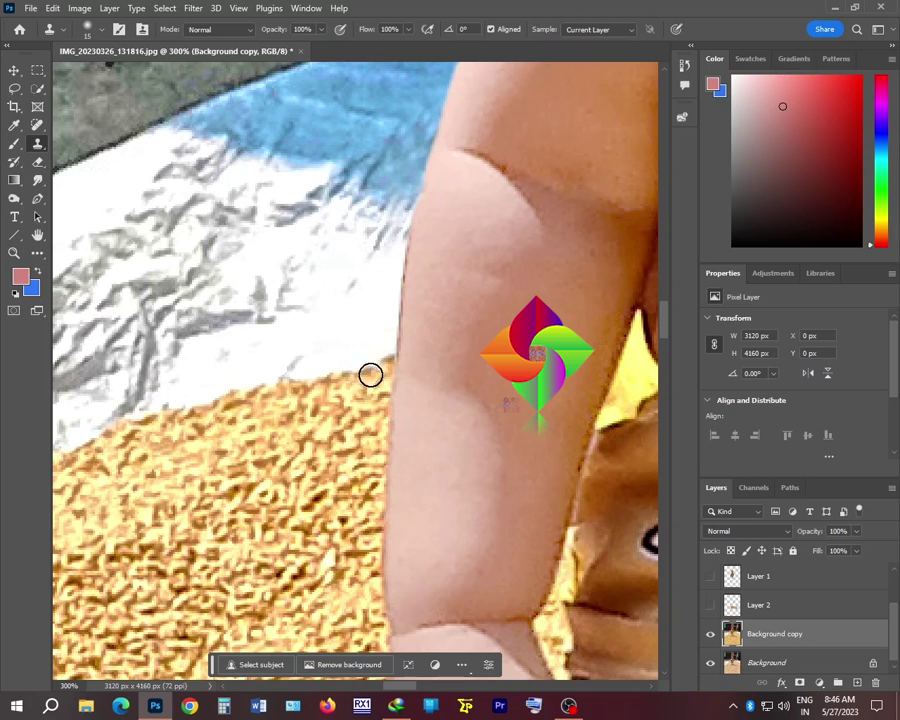
scroll(358, 318, down, 1)
scroll(358, 318, left, 1)
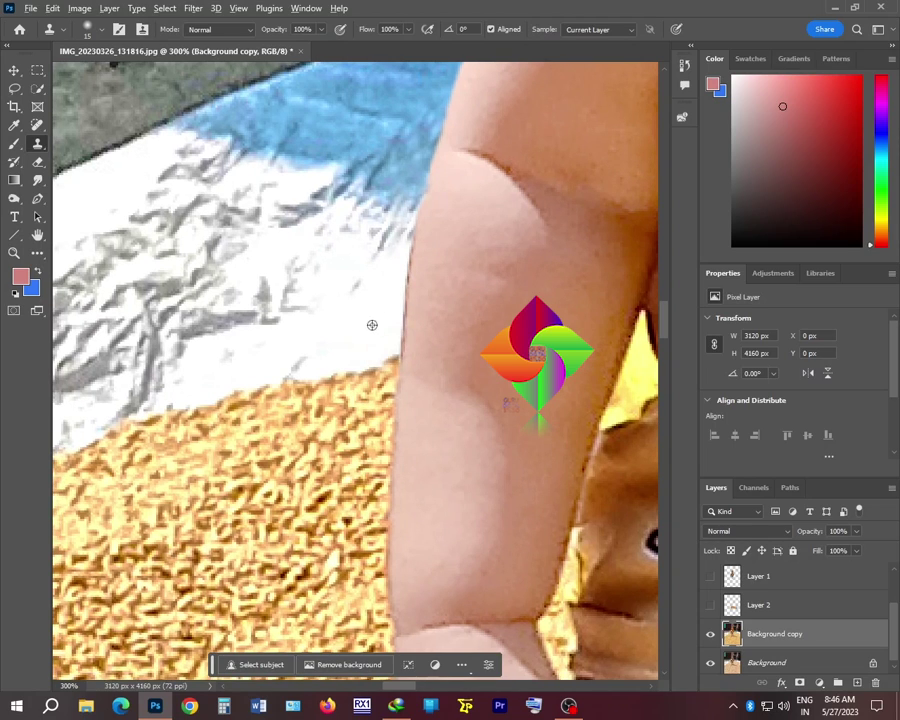
scroll(455, 451, down, 2)
scroll(386, 428, down, 2)
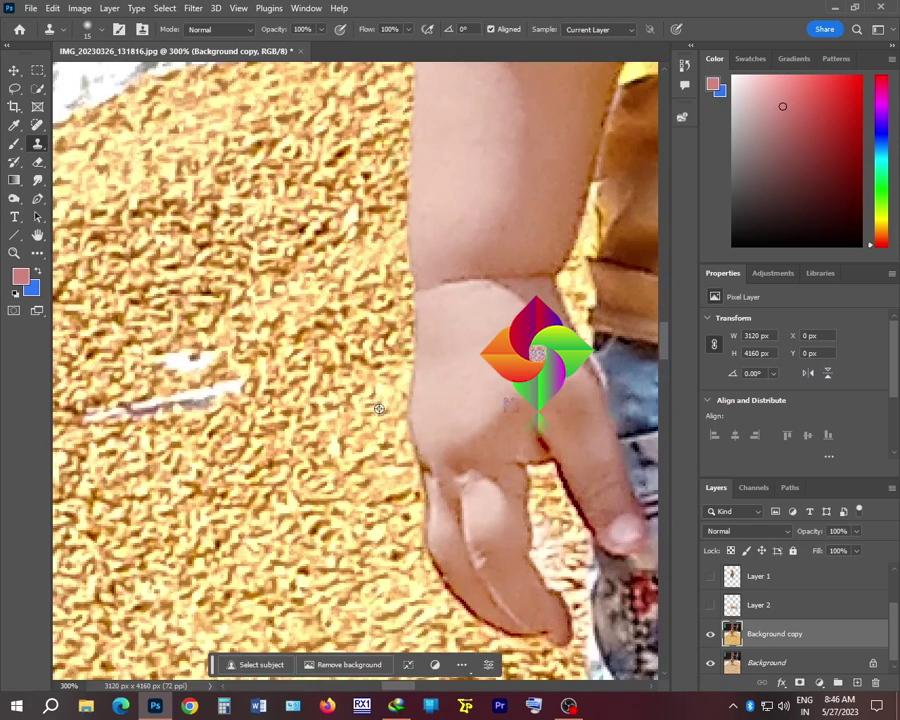
scroll(374, 406, down, 1)
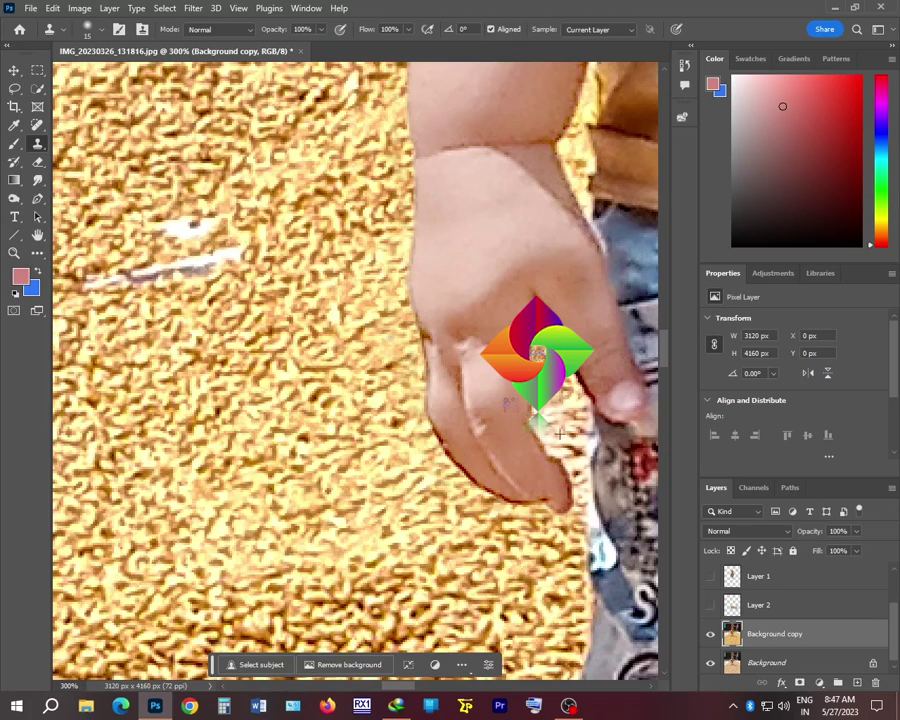
- Save the document as IMG_20230326_131816.psd
scroll(570, 415, right, 2)
key(ctrl+shift+s)
click(330, 440)
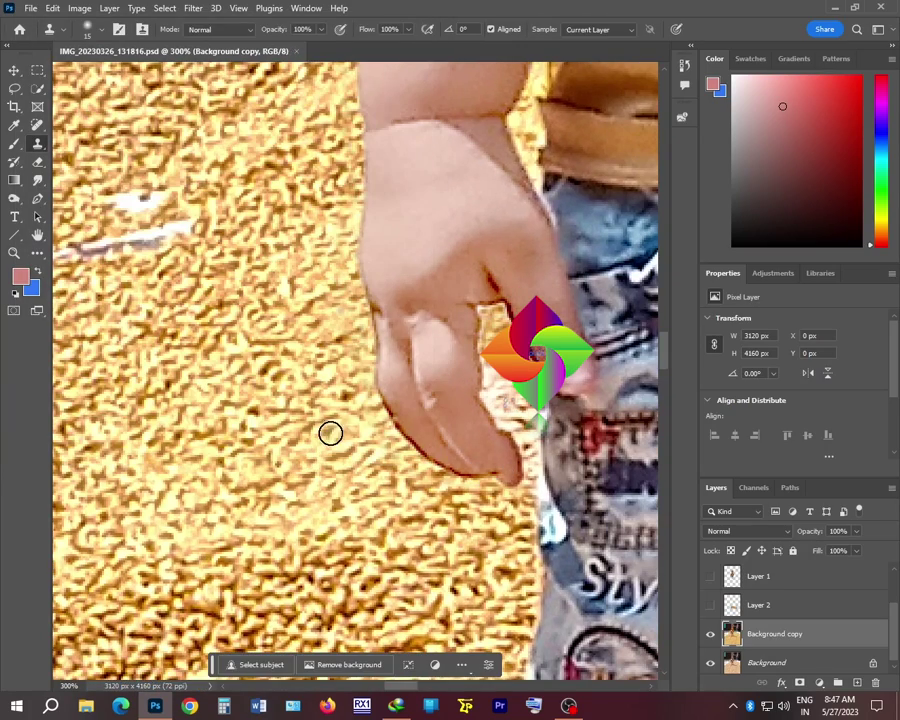
- Erase the dark fringe on Layer 1 copy along the inner edge of the child's left wrist and forearm
scroll(330, 432, right, 10)
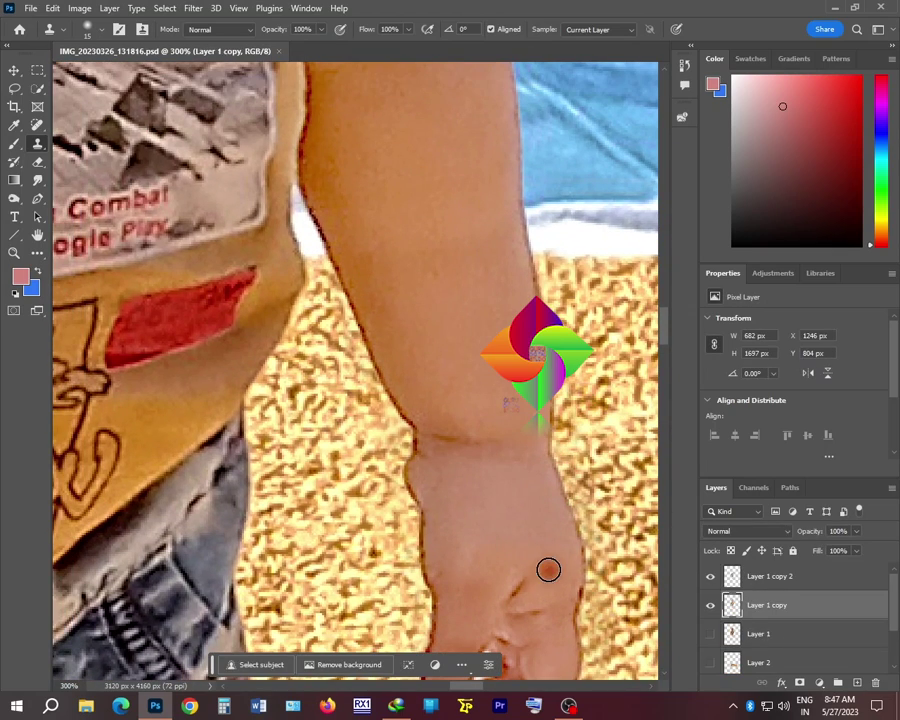
key(e)
scroll(500, 550, down, 3)
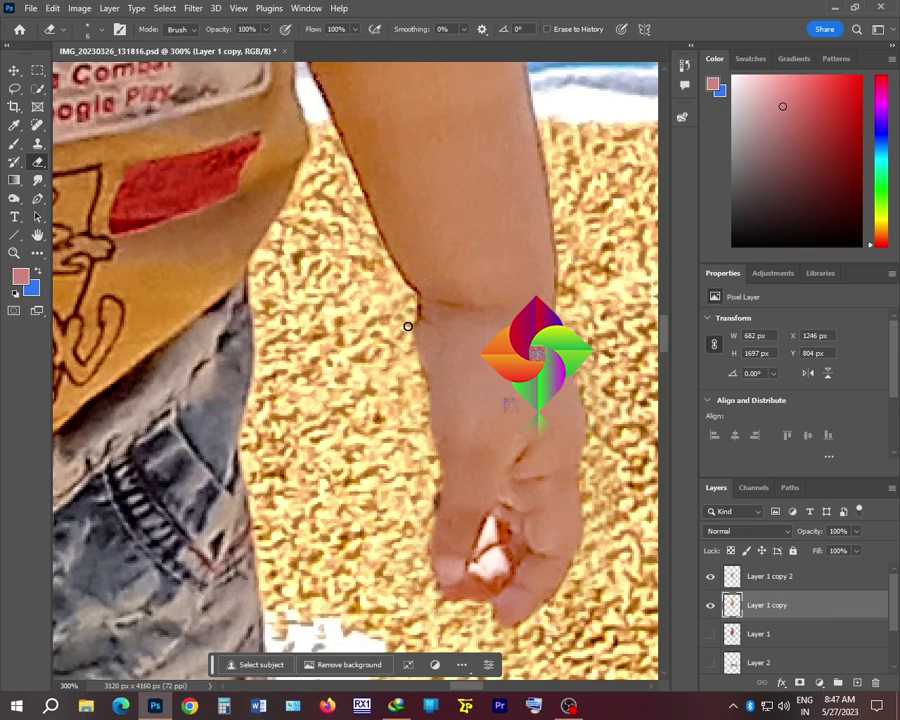
scroll(415, 306, up, 3)
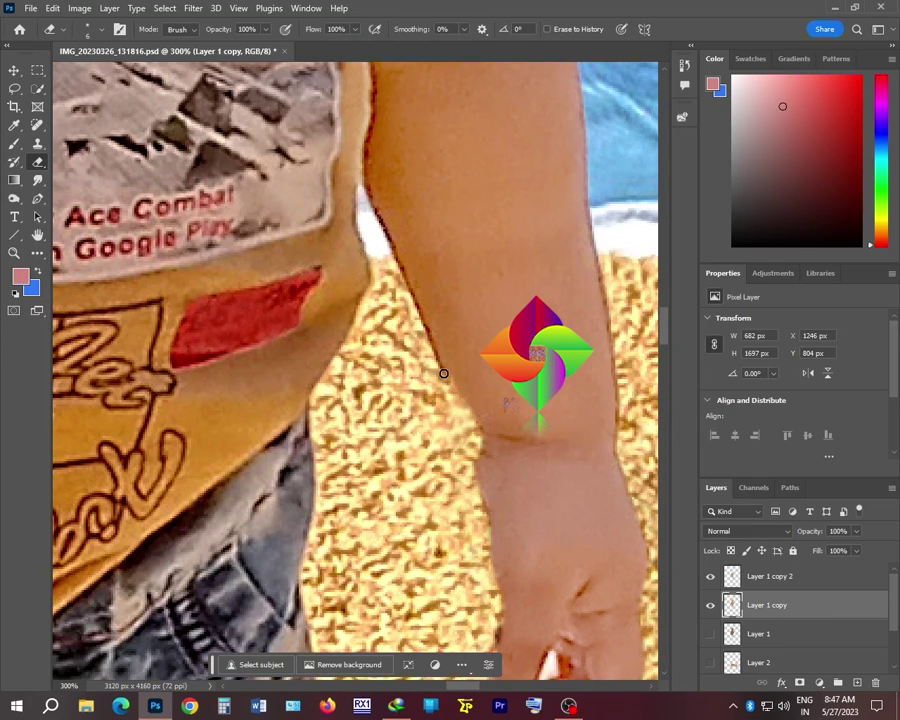
drag(408, 289, 478, 376)
- Clone the white sheet texture on Background copy inside the narrow gap between the shirt and the child's left arm
scroll(766, 640, down, 2)
click(775, 630)
key(s)
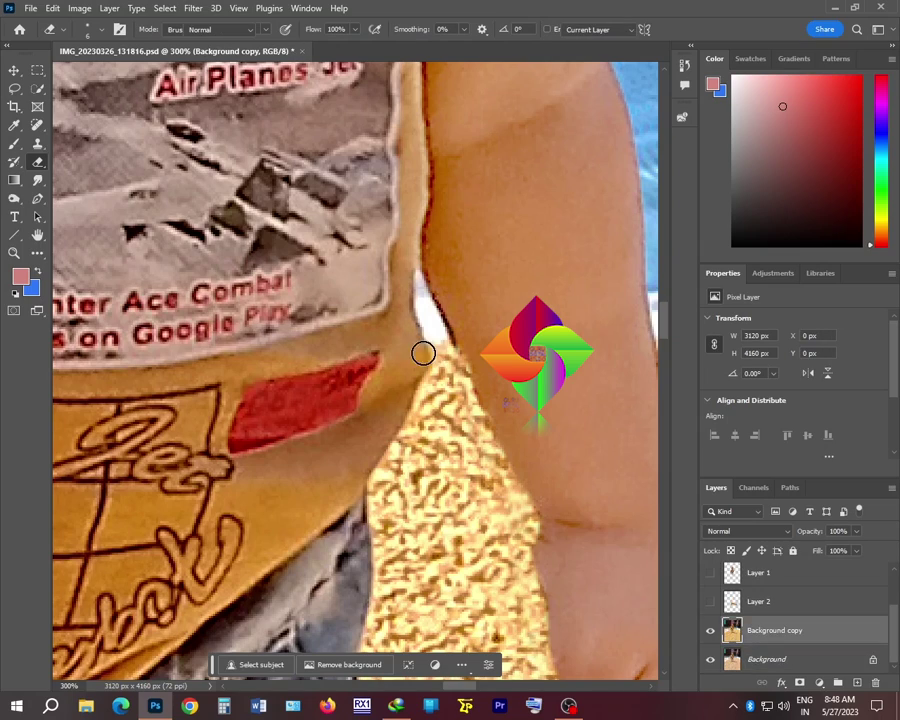
key(e)
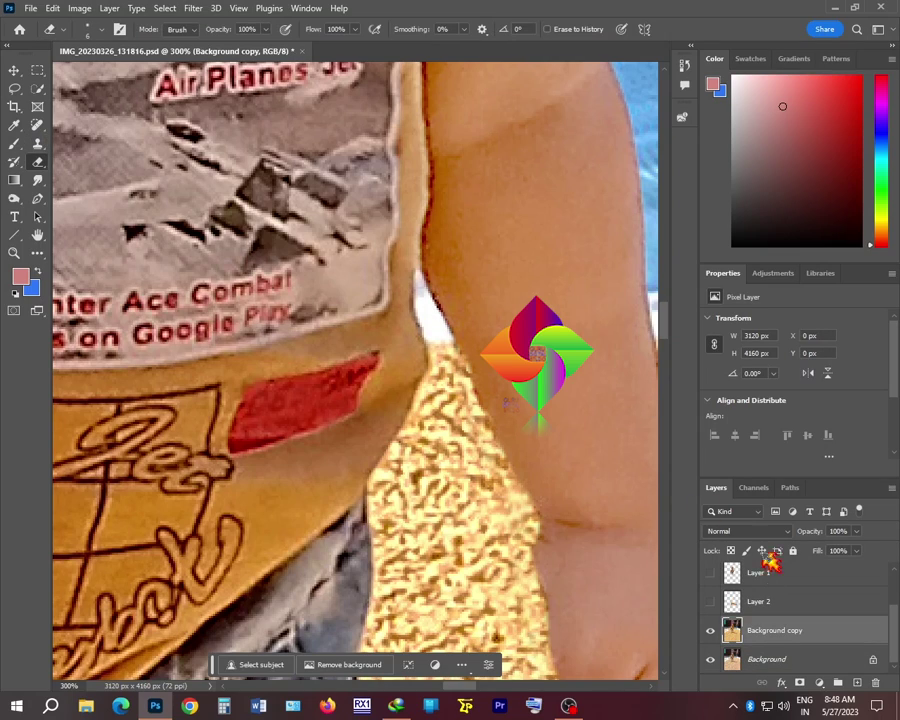
scroll(766, 600, up, 2)
click(770, 576)
scroll(824, 612, down, 2)
click(775, 630)
key(s)
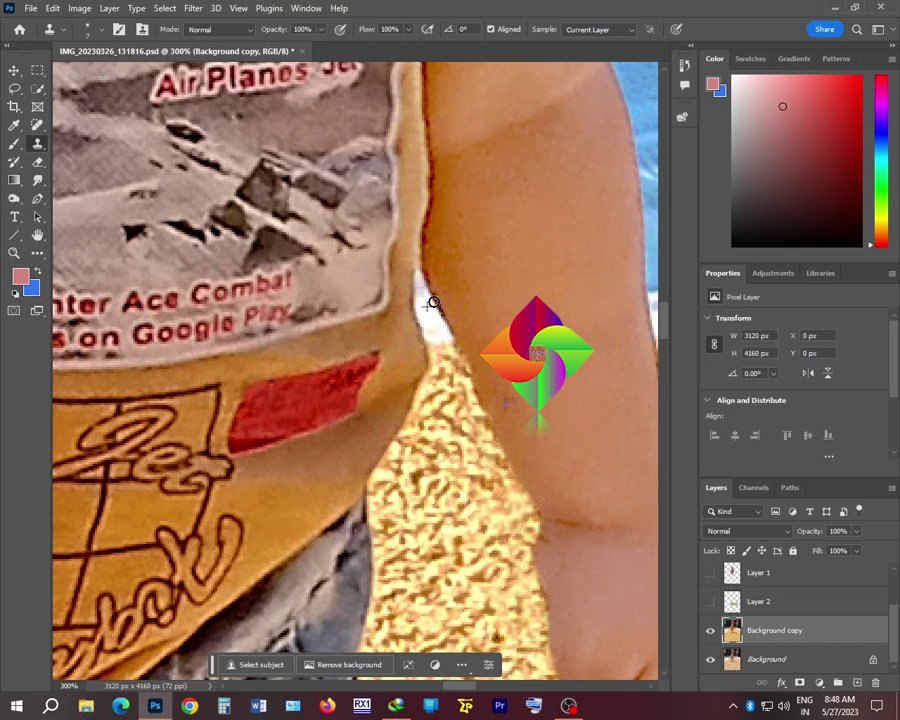
- Erase the dark edge on Layer 1 copy beside the white gap along the child's left arm
scroll(780, 610, up, 3)
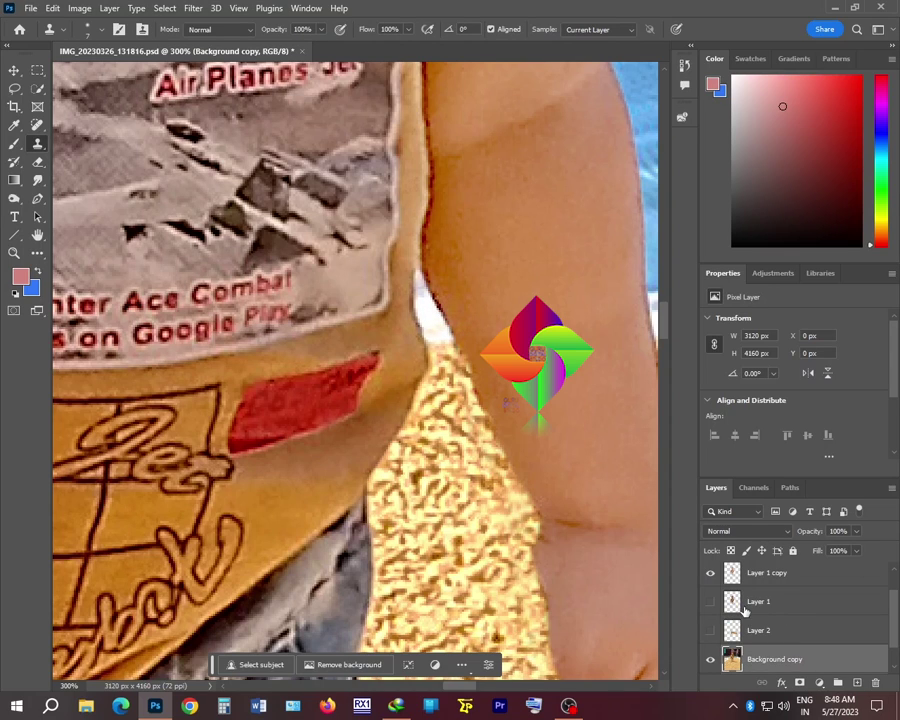
click(770, 605)
key(e)
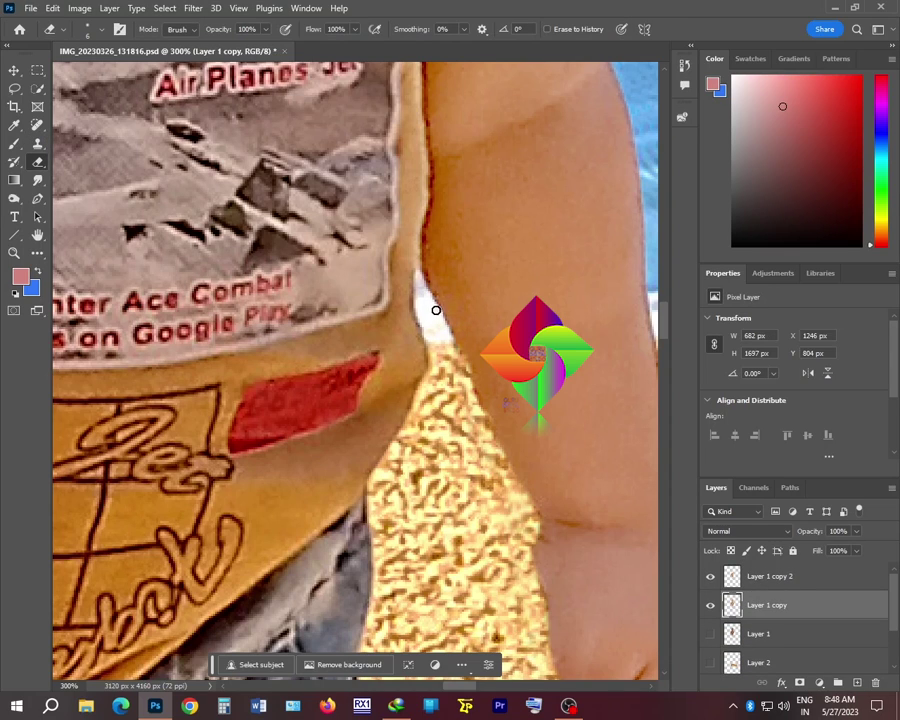
scroll(436, 310, up, 3)
- Erase the leftover fringe on Layer 1 copy between the child's right thumb and fingers and along the inner forearm
scroll(310, 396, down, 8)
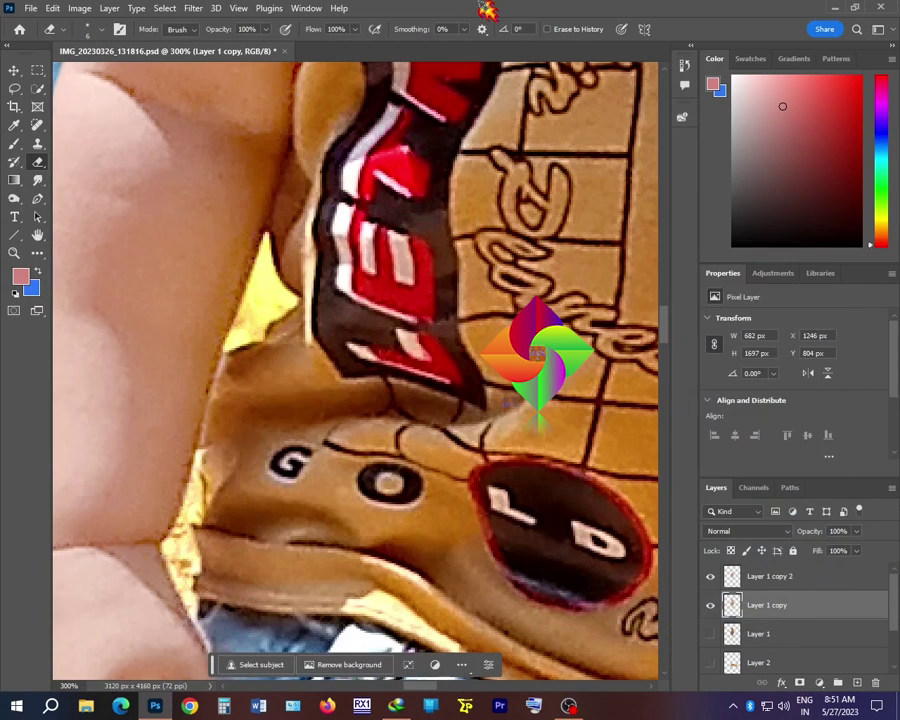
scroll(355, 370, down, 5)
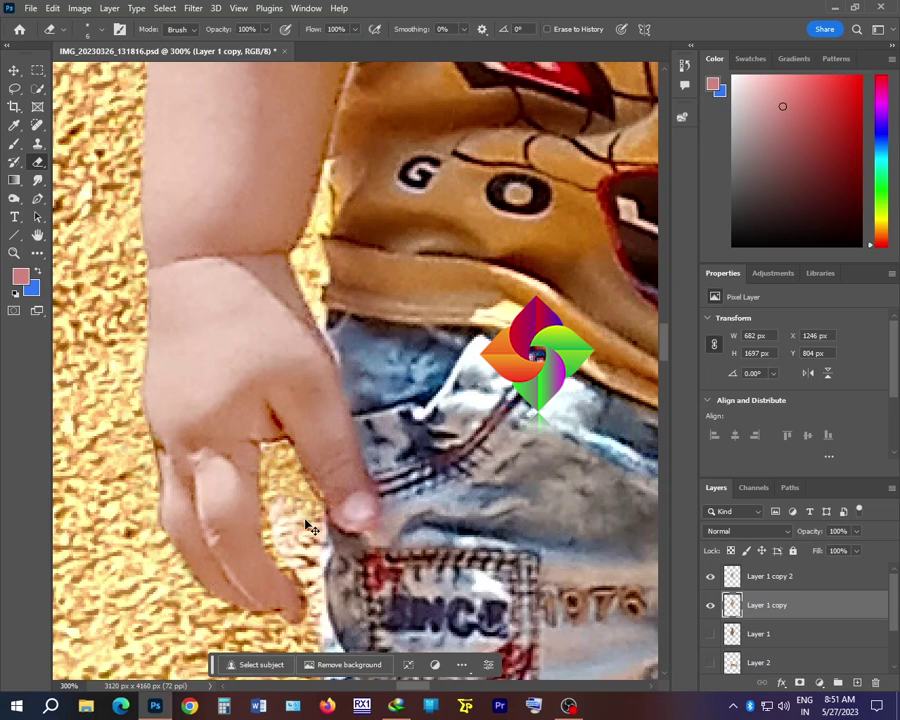
drag(311, 528, 305, 619)
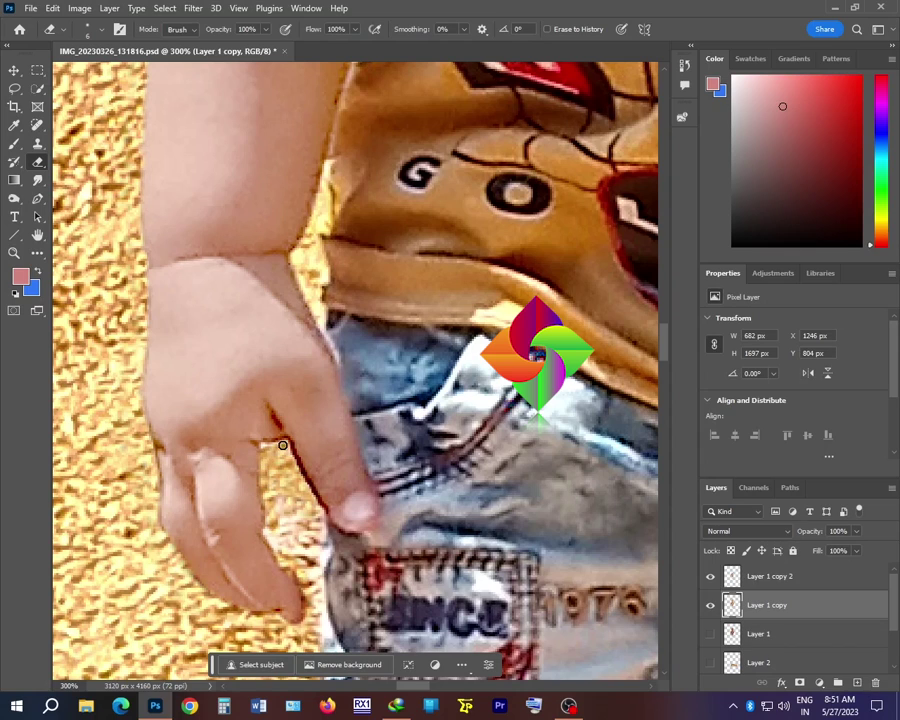
scroll(301, 501, up, 10)
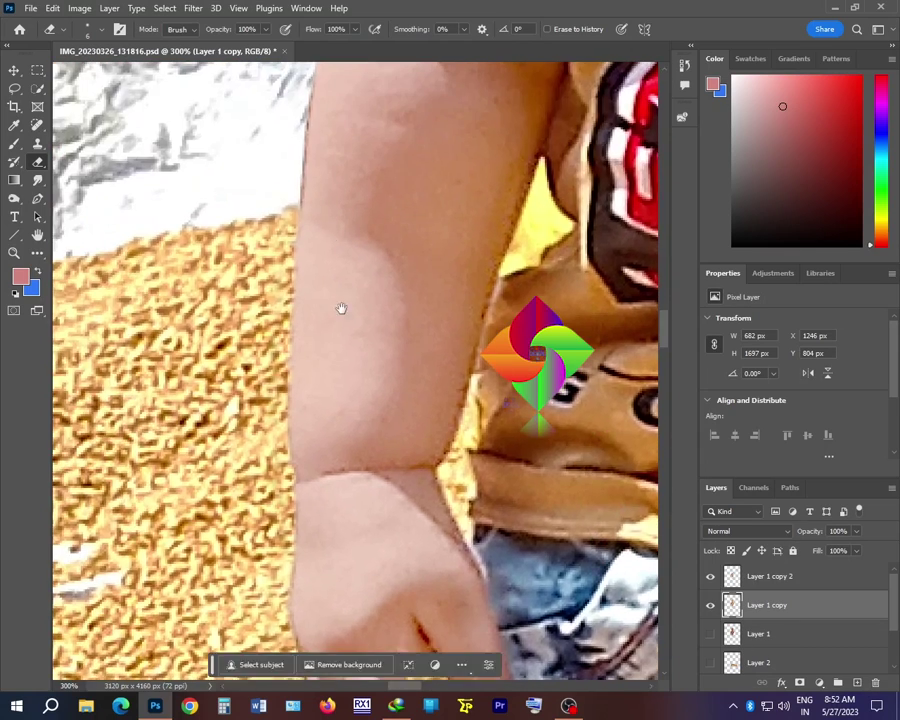
scroll(440, 593, down, 5)
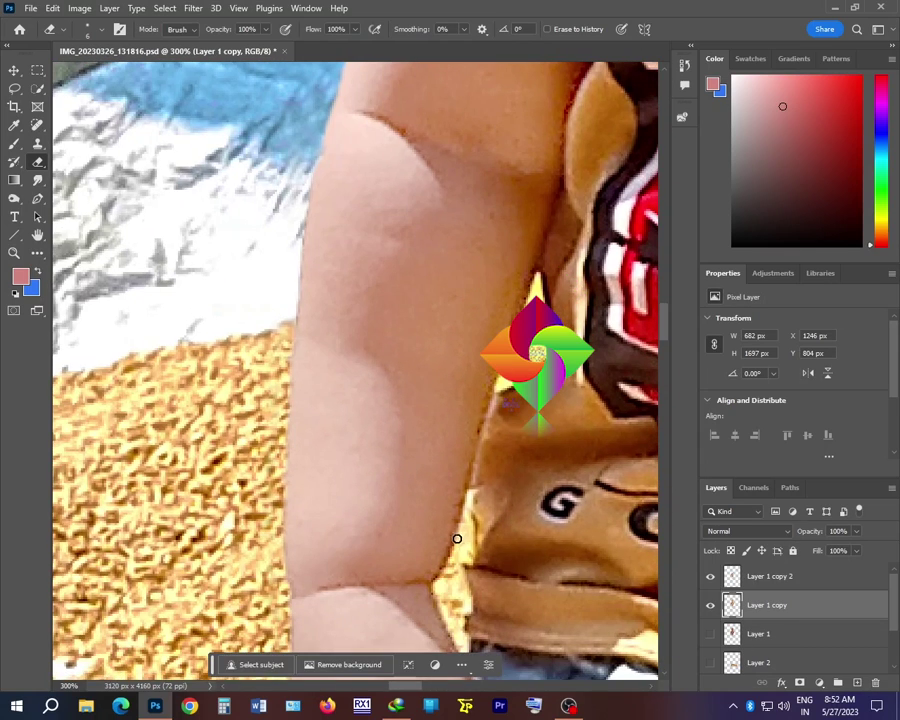
scroll(446, 579, down, 5)
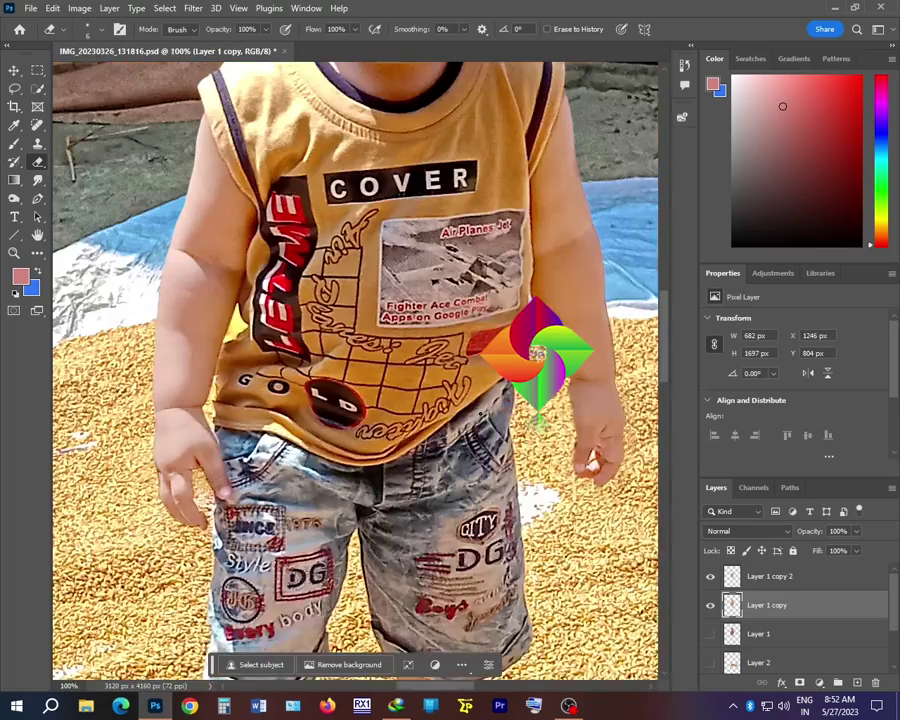
- Apply the Skin Smoothing and Photo Restoration neural filters to Layer 1 copy and output the result to a new layer
scroll(378, 249, up, 5)
scroll(370, 230, down, 3)
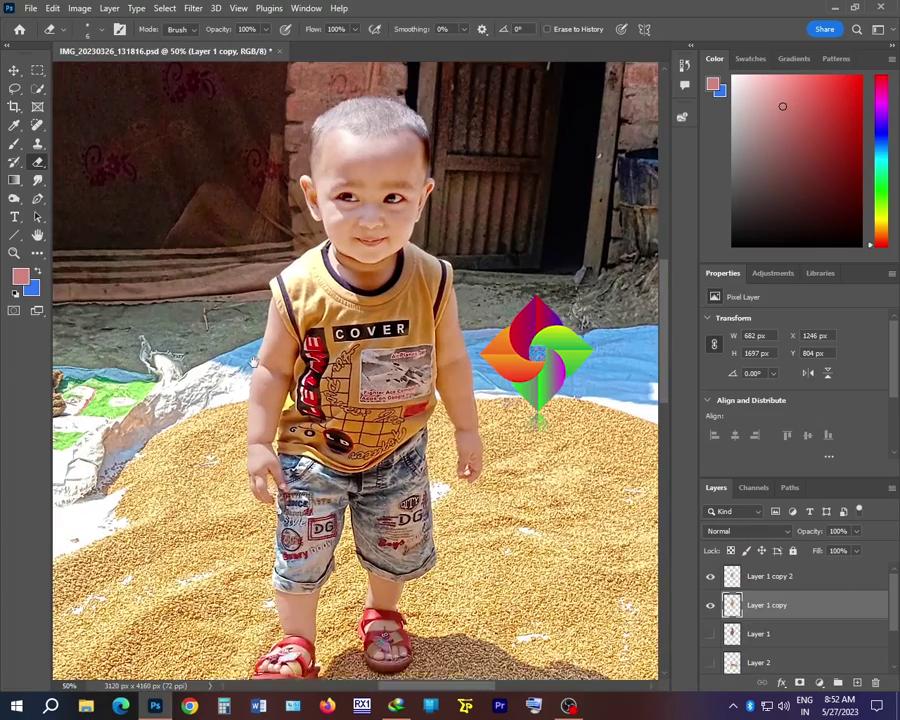
click(199, 9)
click(248, 67)
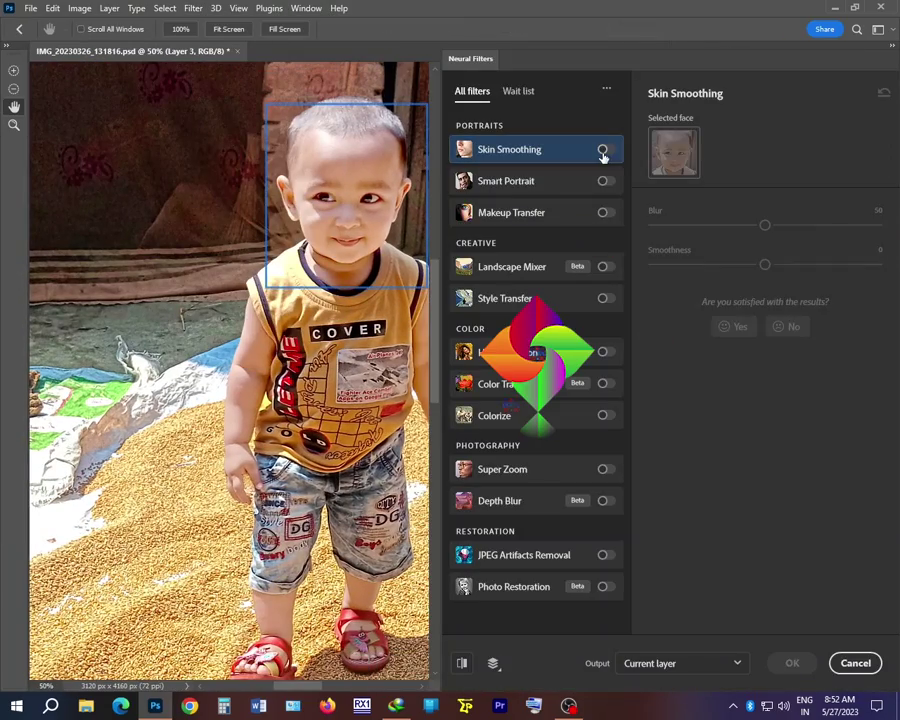
click(603, 151)
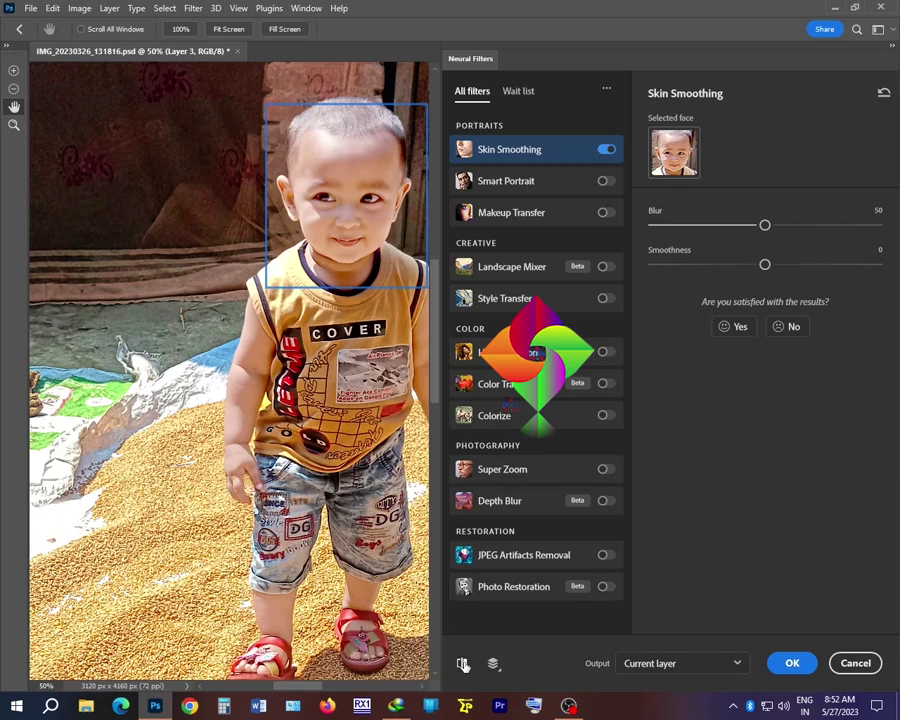
click(604, 590)
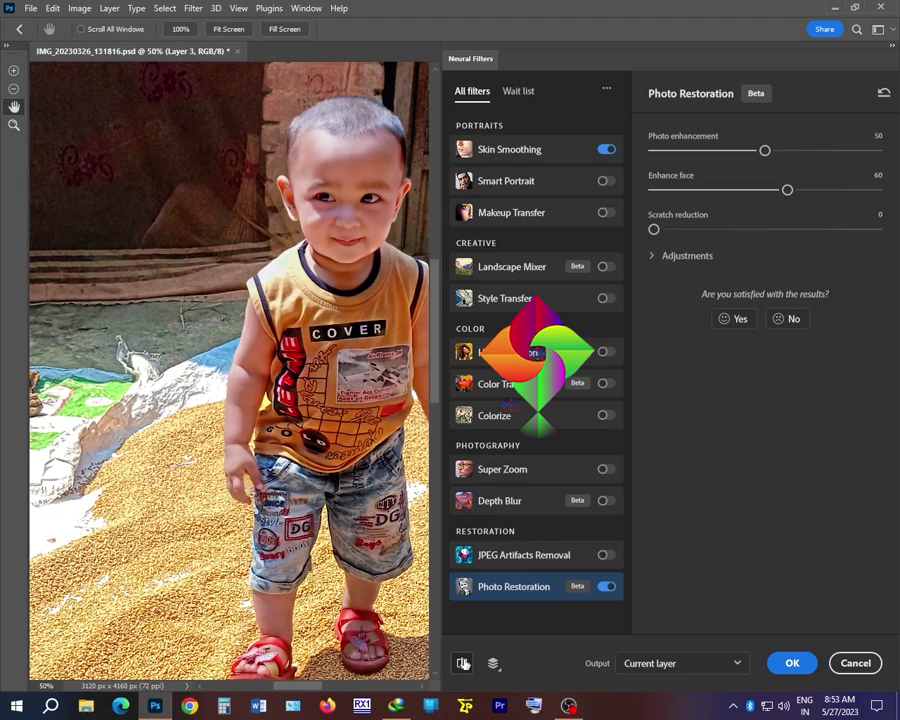
click(700, 663)
click(660, 598)
click(792, 663)
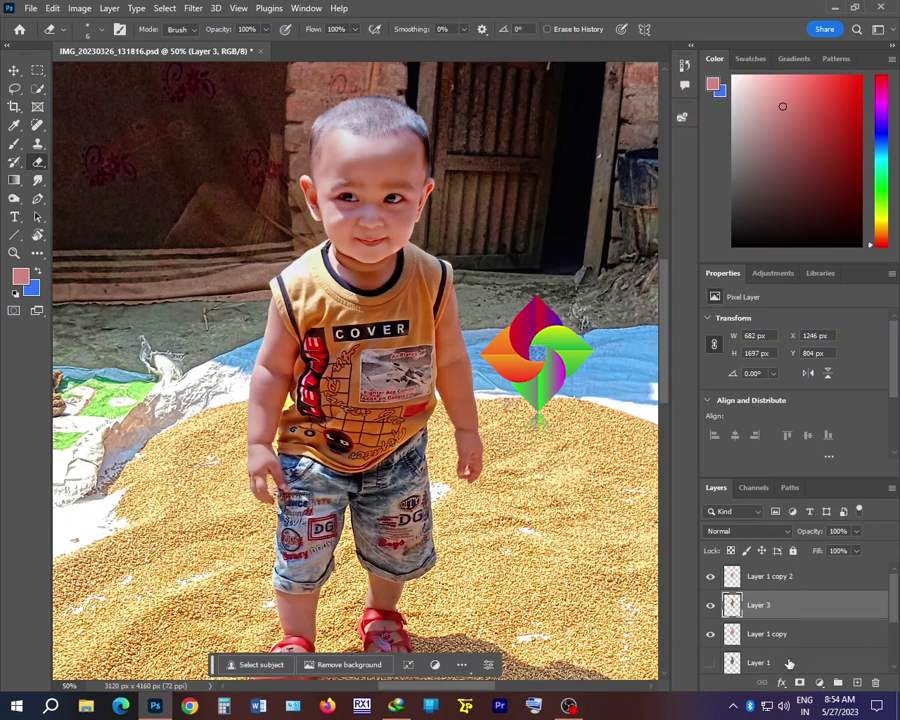
- Duplicate Layer 3 with the original hidden and set the copy's opacity to 58%
click(710, 605)
click(710, 605)
key(ctrl+j)
click(856, 531)
drag(843, 548, 833, 549)
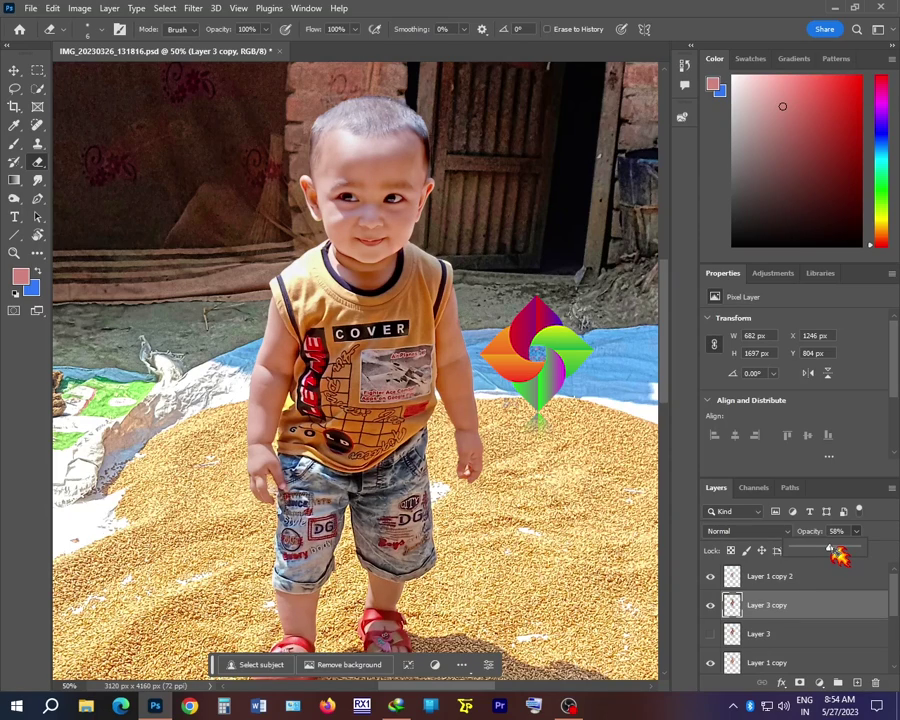
click(838, 553)
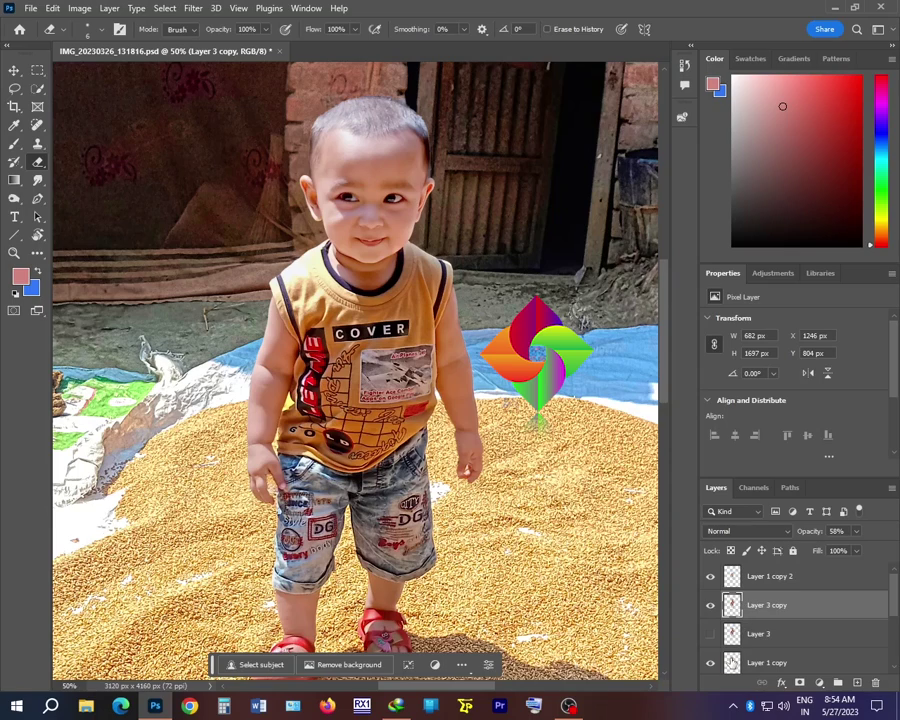
- Move Layer 1 copy directly beneath Layer 3 copy and duplicate the two layers together
click(731, 663)
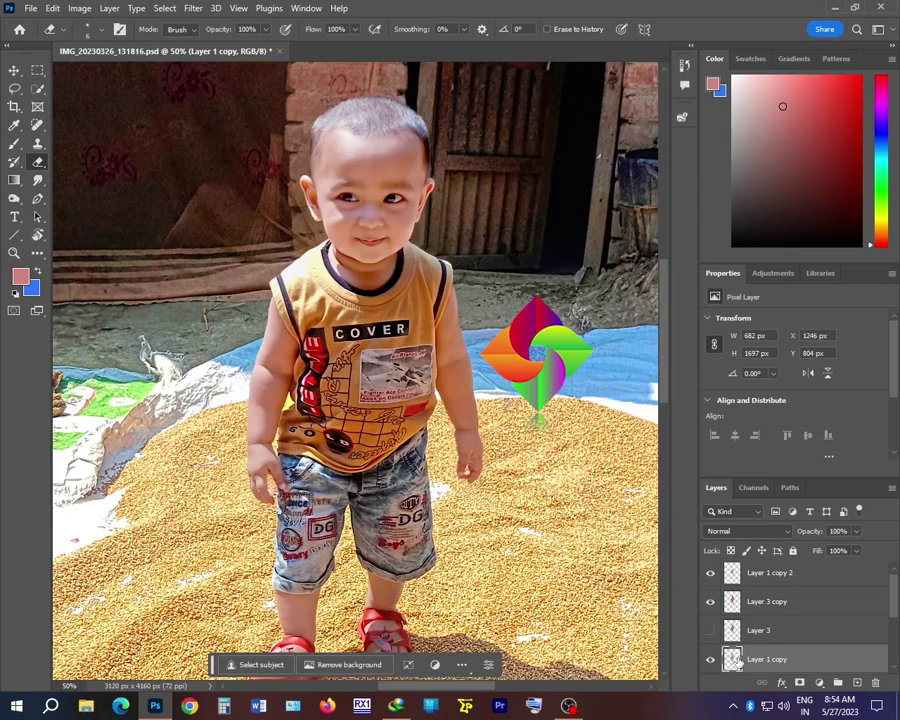
key(ctrl+bracketright)
key(ctrl+bracketright)
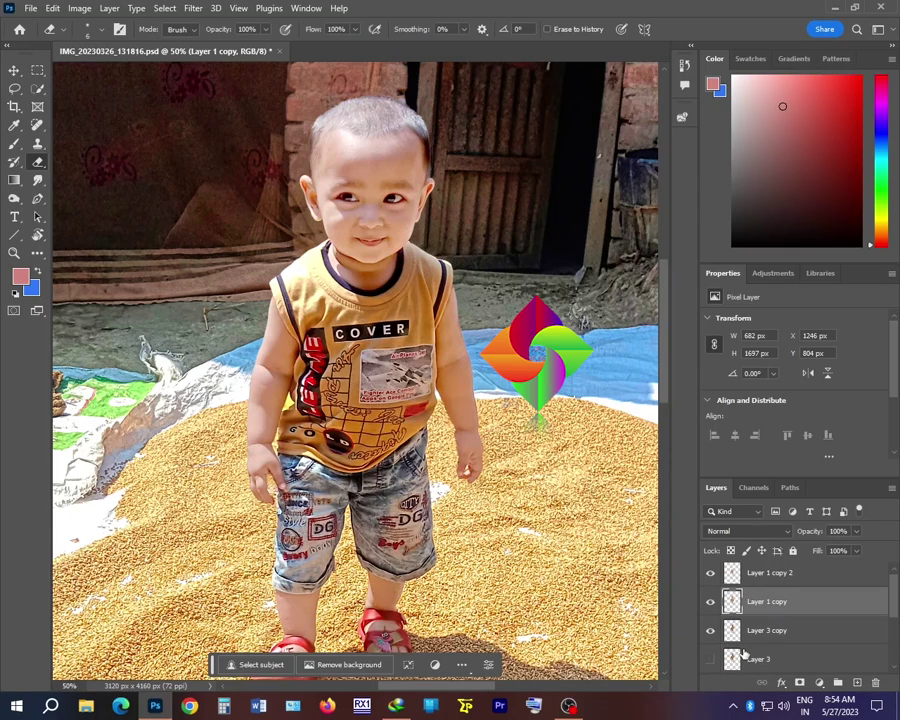
key(ctrl+bracketleft)
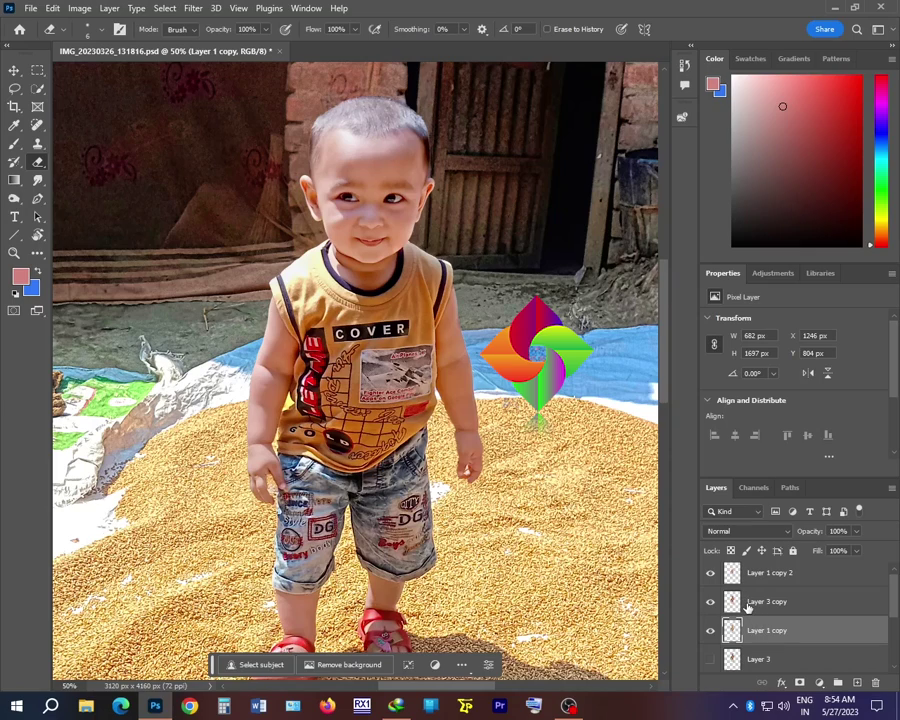
shift+click(747, 603)
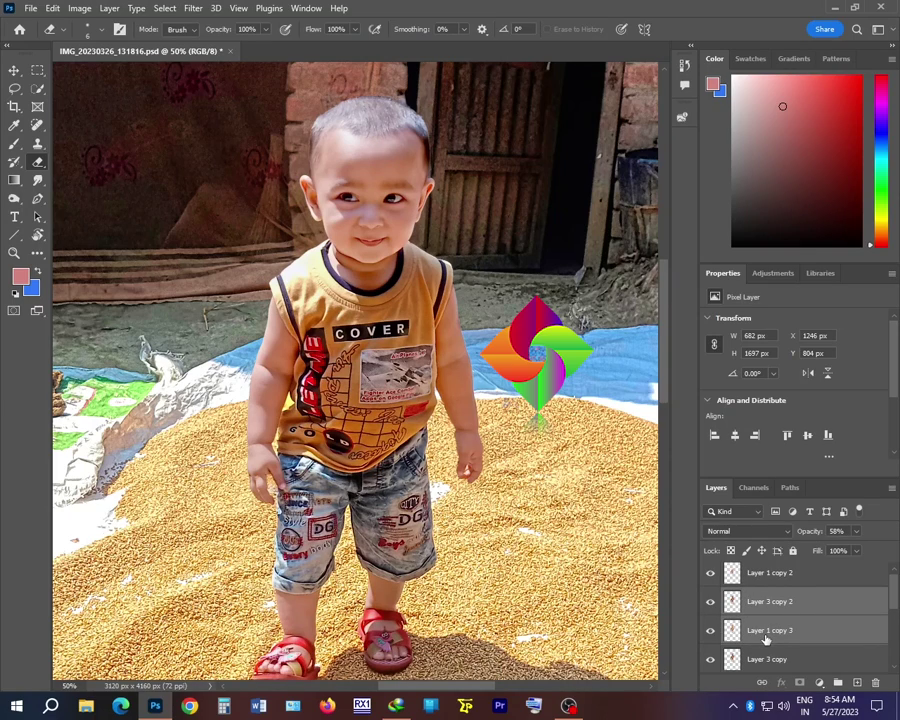
- Merge Layer 3 copy 2 with Layer 1 copy 3 and raise the merged layer's Levels midtone input to 1.13
key(ctrl+e)
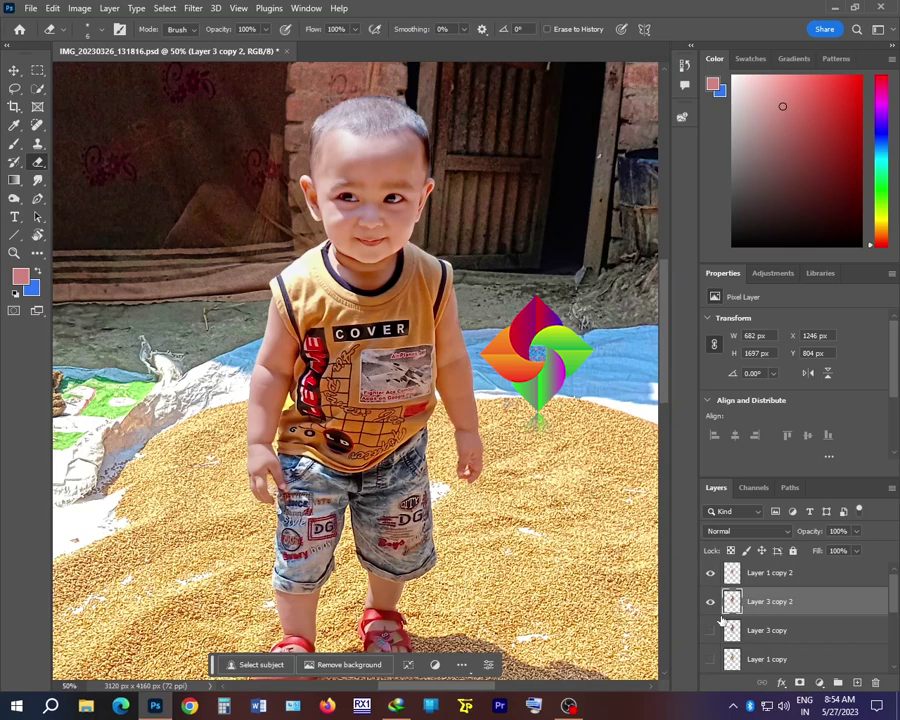
key(ctrl+l)
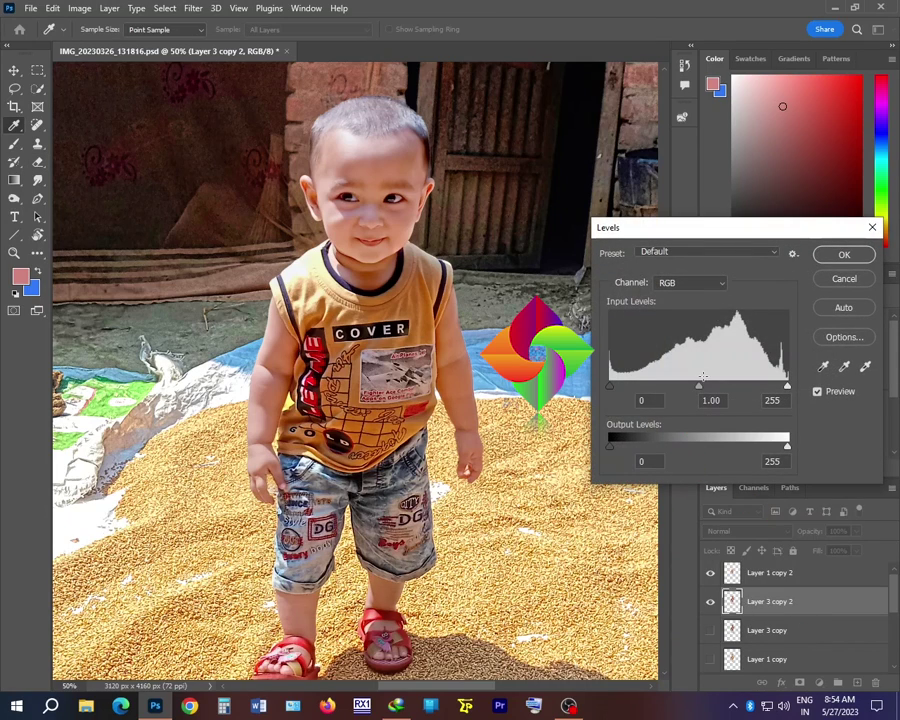
drag(706, 392, 701, 394)
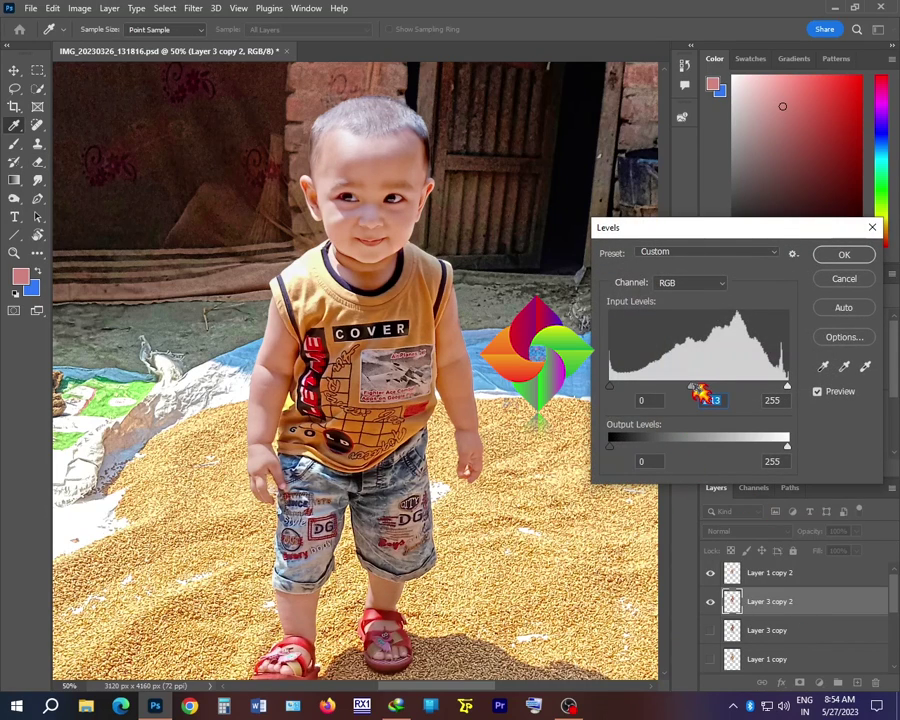
key(Return)
key(e)
- Sample a skin tone from the child's lower cheek with the Brush tool and set the brush size to 30
scroll(383, 323, up, 1)
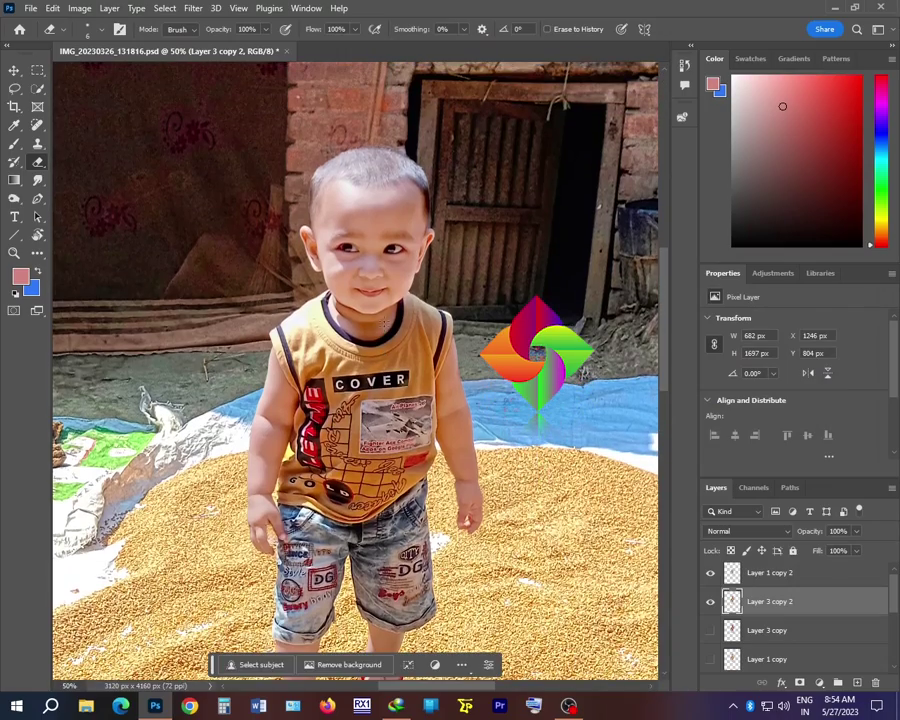
scroll(383, 326, up, 3)
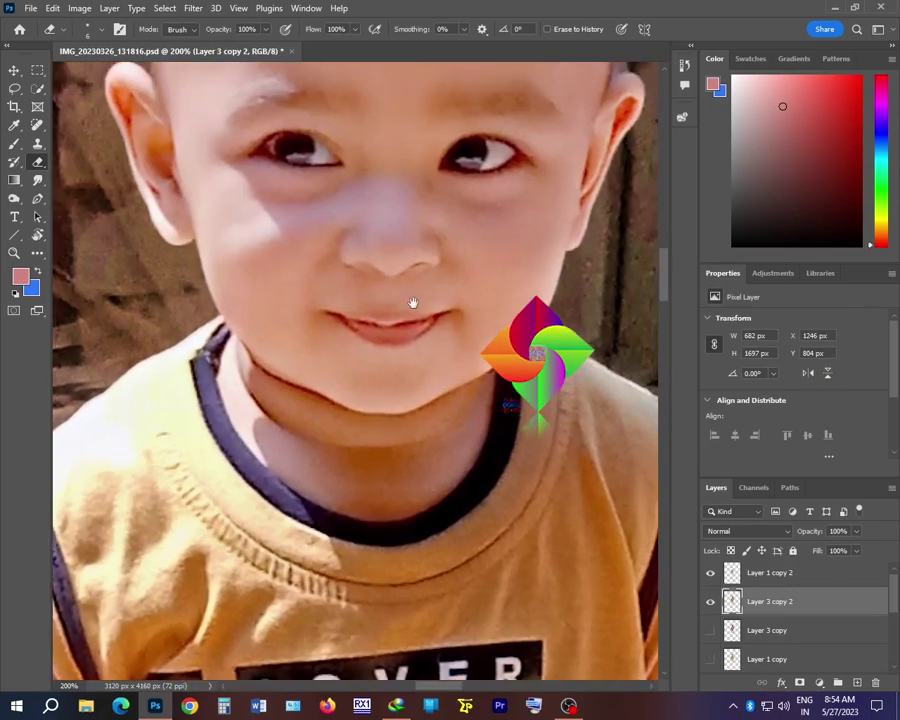
drag(413, 302, 393, 397)
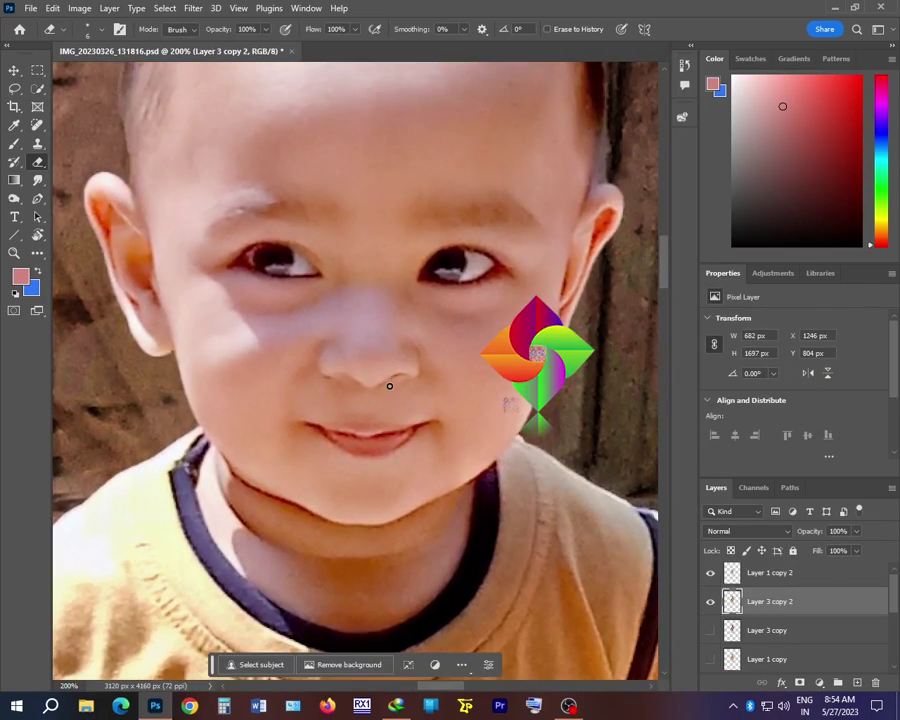
scroll(387, 396, down, 2)
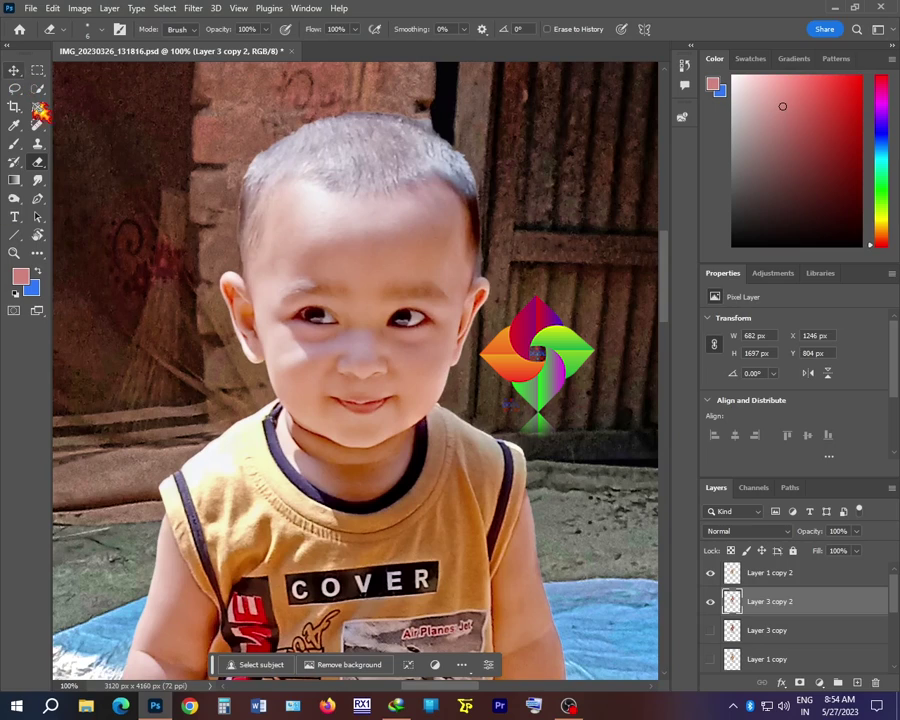
click(18, 146)
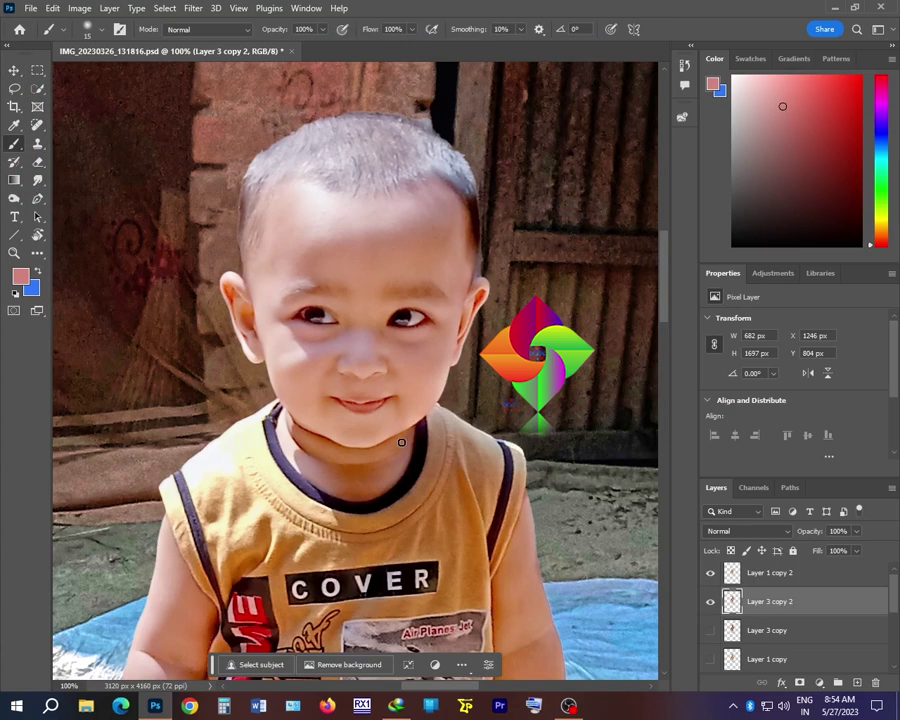
alt+click(302, 378)
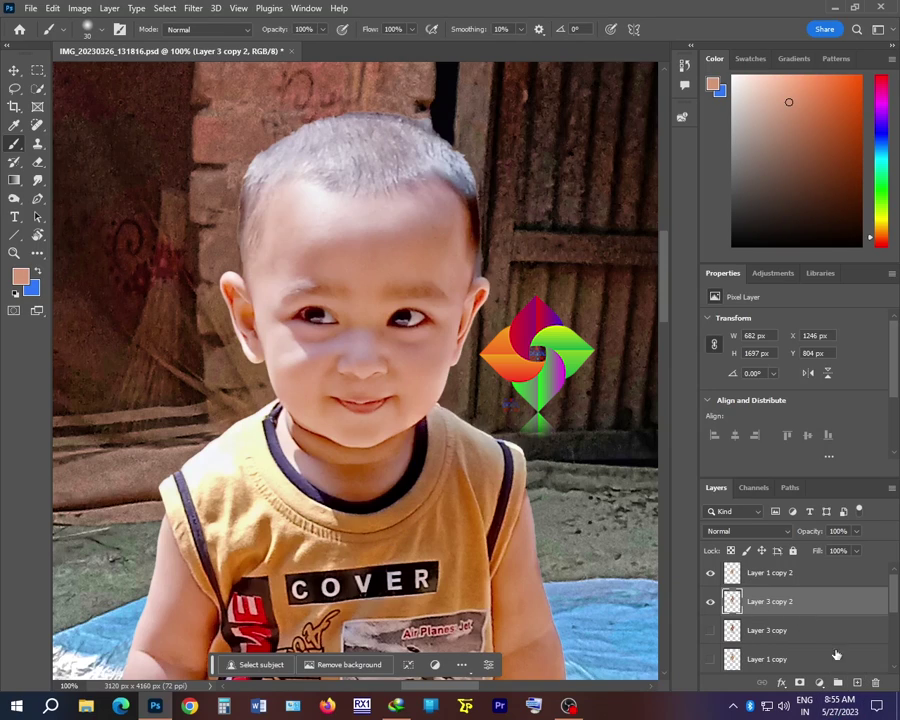
- Compare the child's shirt and skin with Layer 1 copy 2 hidden and shown
click(779, 576)
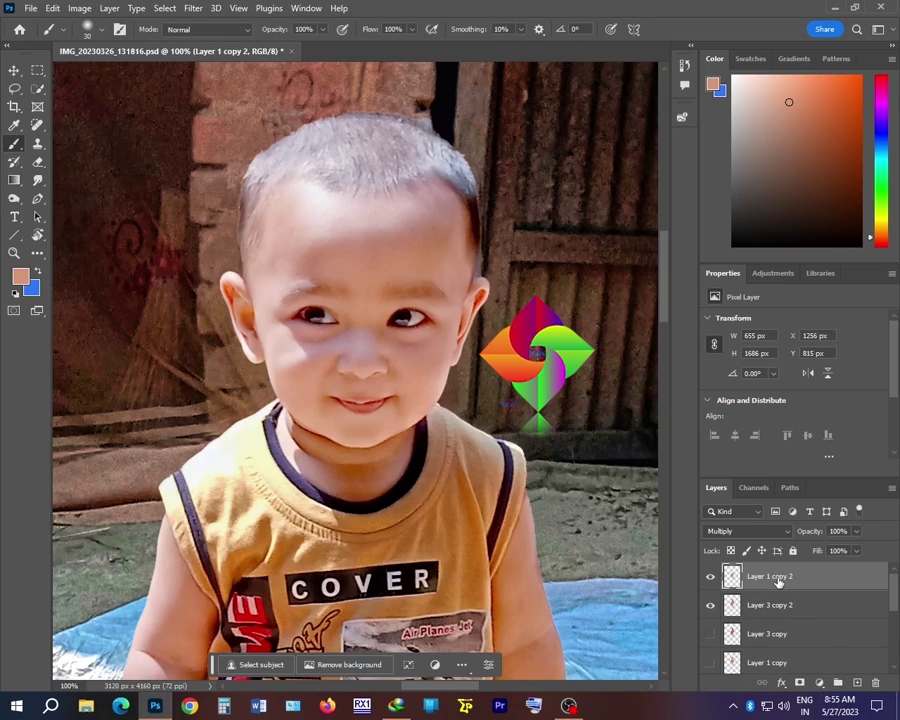
click(711, 577)
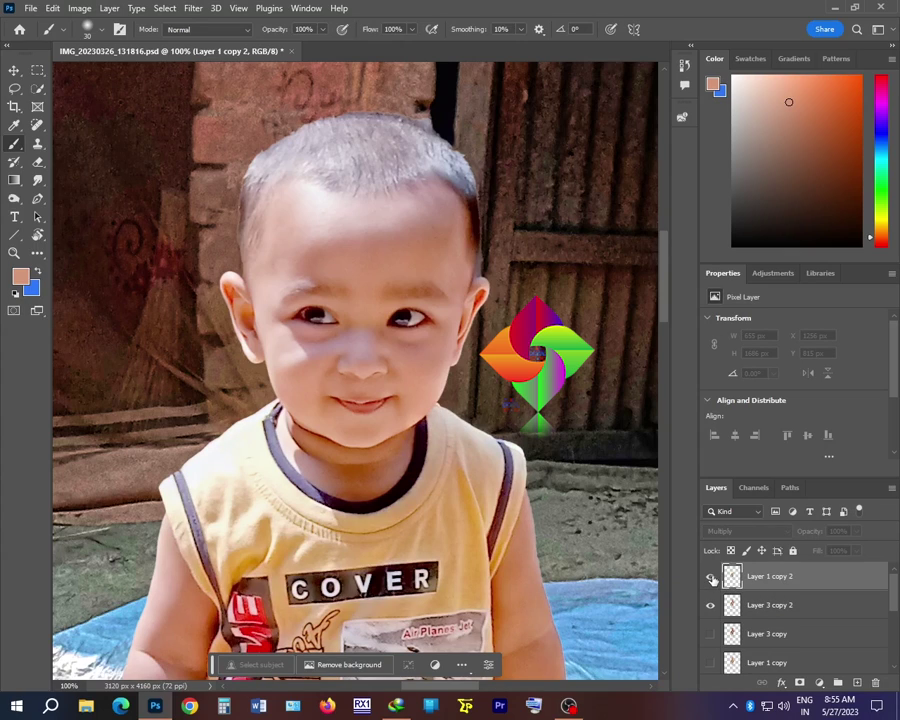
click(711, 577)
click(711, 577)
click(711, 577)
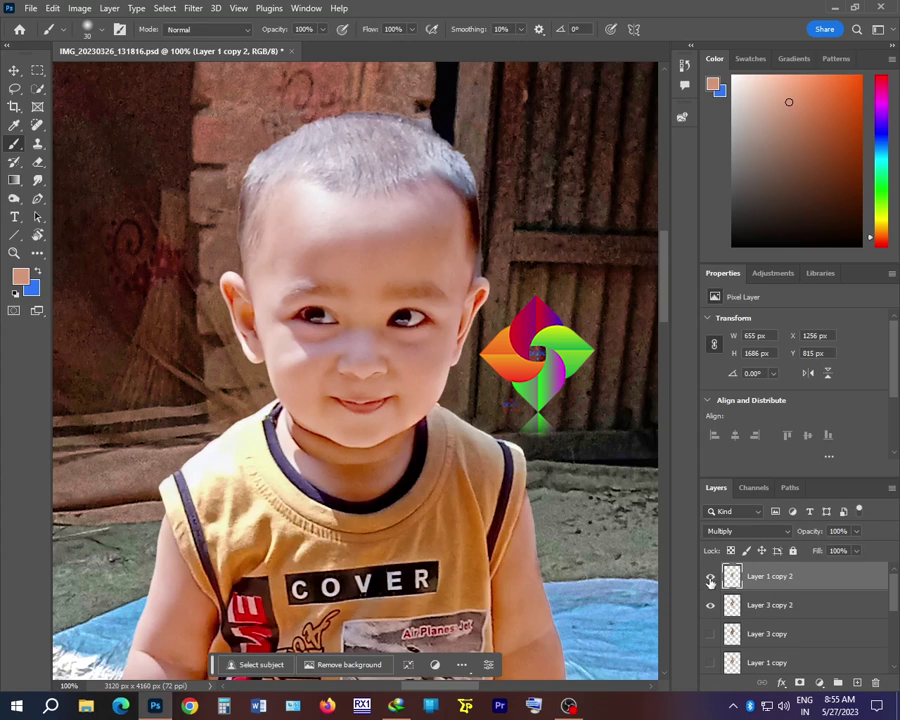
- Add a new layer above Layer 3 copy 2 and paint the sampled skin tone over the sunlit side of the neck
click(752, 606)
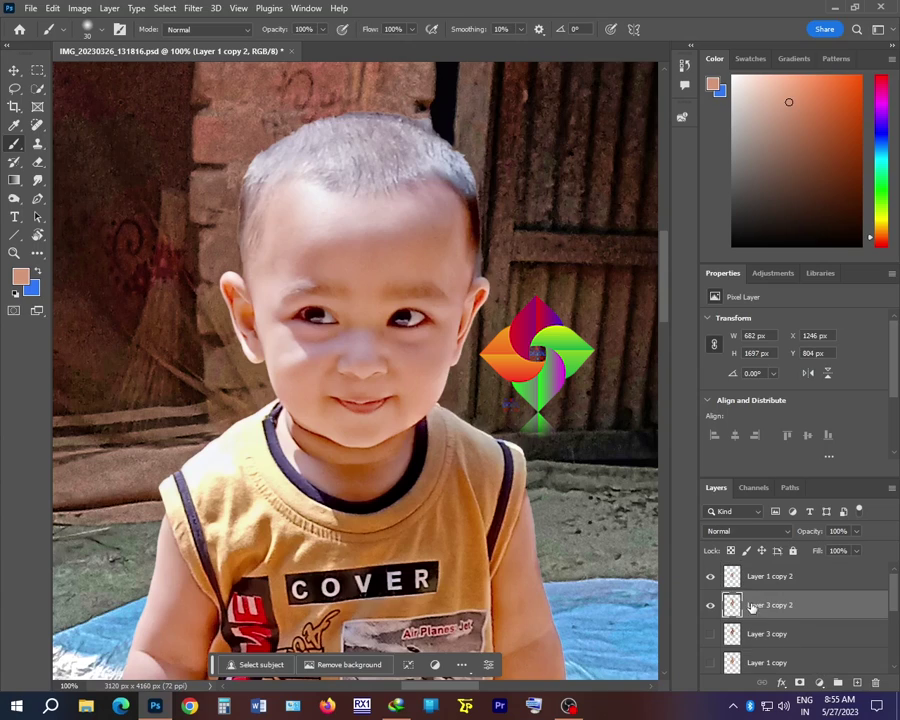
click(857, 683)
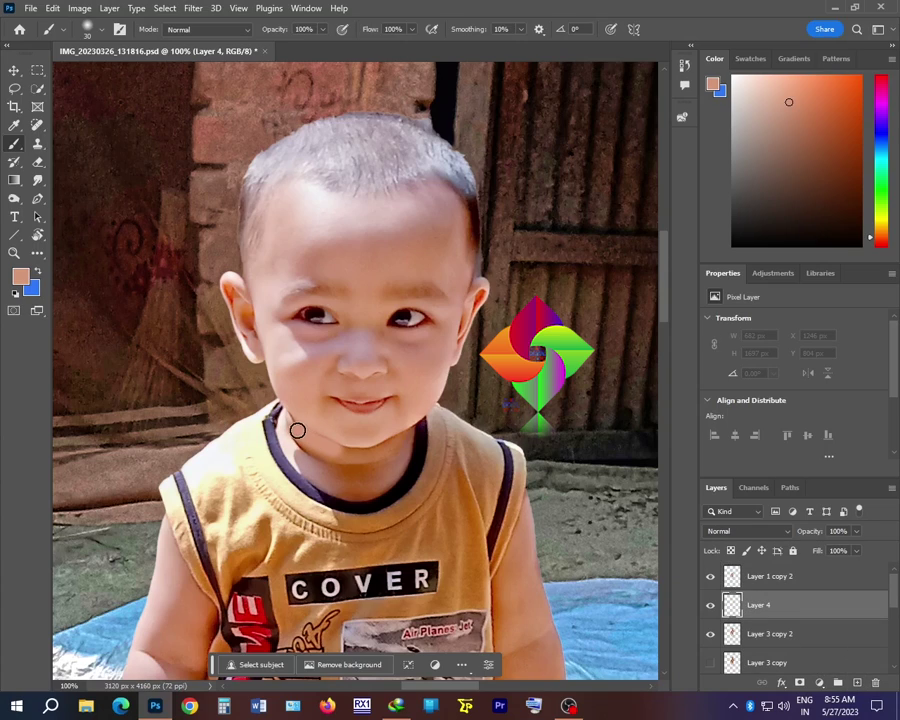
mouse_move(296, 430)
mouse_down()
mouse_move(315, 446)
mouse_move(305, 453)
mouse_move(331, 473)
mouse_move(359, 448)
mouse_up()
key(bracketright)
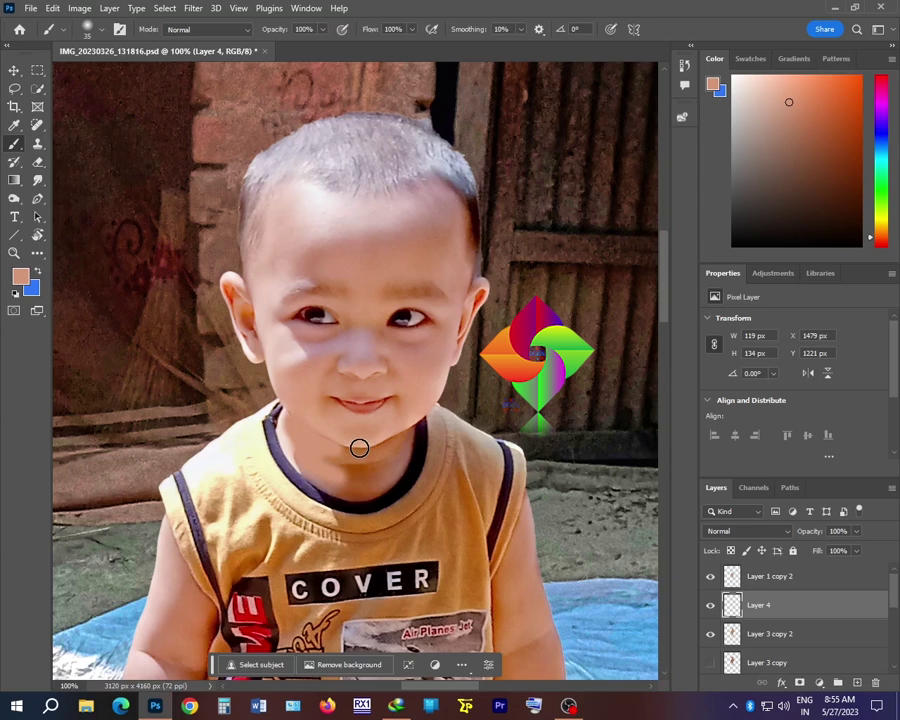
- Paint the rest of the neck up to the collar and jaw on Layer 4 and set the layer's opacity to 42%
scroll(372, 447, up, 1)
key(bracketleft)
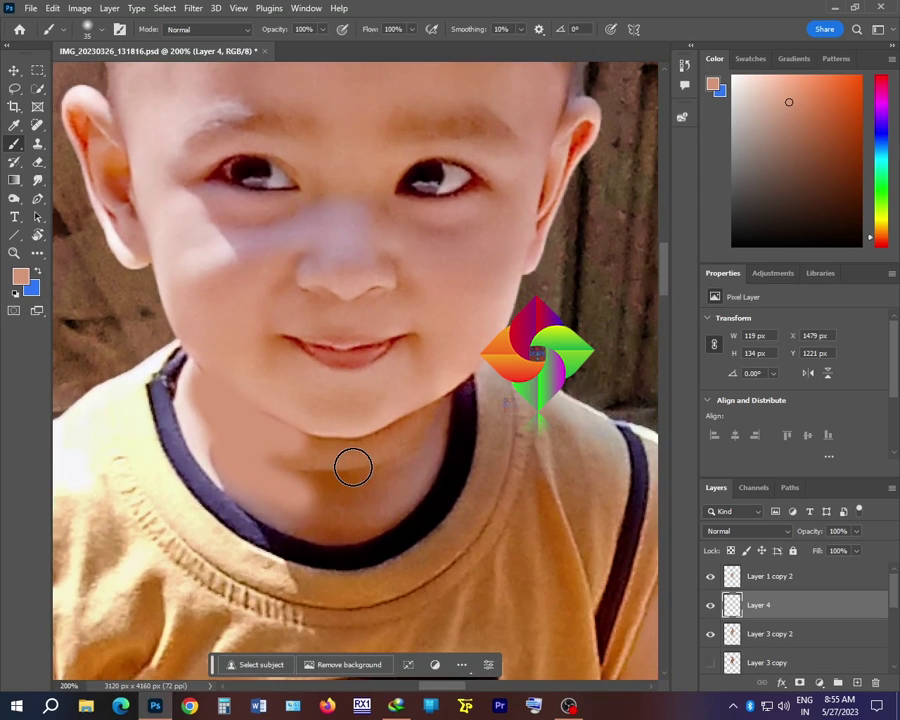
mouse_move(305, 453)
mouse_down()
mouse_move(361, 454)
mouse_move(423, 421)
mouse_move(386, 447)
mouse_move(434, 423)
mouse_move(433, 406)
mouse_move(447, 396)
mouse_move(428, 446)
mouse_move(439, 403)
mouse_move(426, 428)
mouse_move(425, 438)
mouse_move(434, 416)
mouse_move(424, 468)
mouse_move(440, 398)
mouse_move(418, 464)
mouse_up()
key(bracketleft)
key(bracketleft)
key(bracketright)
key(bracketleft)
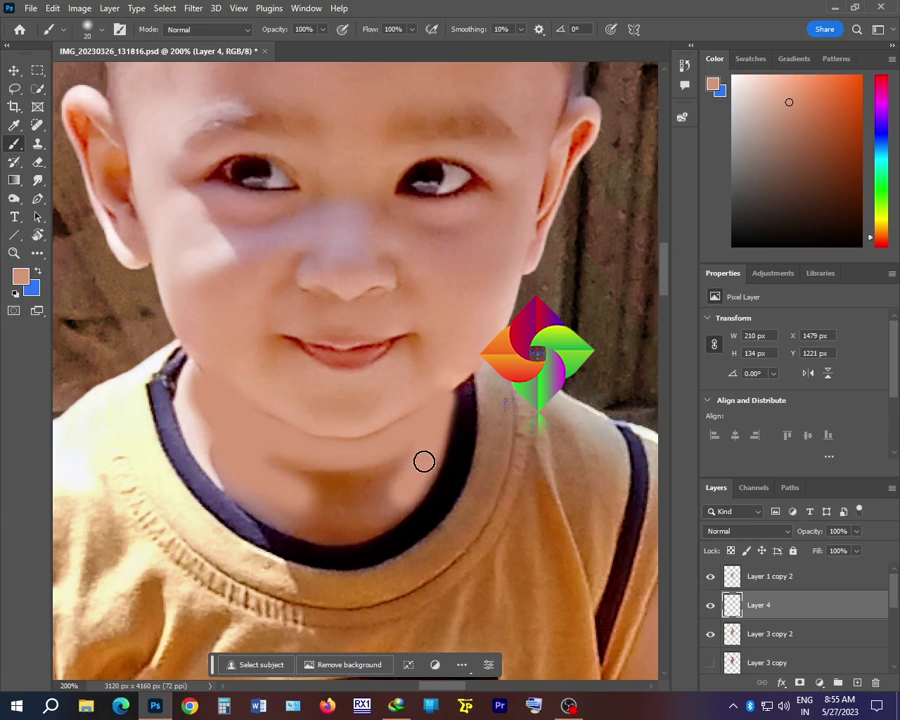
mouse_move(400, 509)
mouse_down()
mouse_move(342, 535)
mouse_move(354, 535)
mouse_move(305, 535)
mouse_move(350, 531)
mouse_move(325, 536)
mouse_move(276, 510)
mouse_move(295, 522)
mouse_move(285, 524)
mouse_move(245, 499)
mouse_move(266, 512)
mouse_move(221, 465)
mouse_move(252, 496)
mouse_move(293, 514)
mouse_move(262, 505)
mouse_move(218, 471)
mouse_move(208, 430)
mouse_move(228, 469)
mouse_move(200, 395)
mouse_move(214, 453)
mouse_move(236, 486)
mouse_move(231, 478)
mouse_move(316, 525)
mouse_move(247, 496)
mouse_move(286, 522)
mouse_move(363, 518)
mouse_move(346, 523)
mouse_move(397, 495)
mouse_move(412, 471)
mouse_move(399, 501)
mouse_move(425, 460)
mouse_move(397, 508)
mouse_move(370, 524)
mouse_move(403, 483)
mouse_move(367, 519)
mouse_move(326, 531)
mouse_move(309, 511)
mouse_move(383, 469)
mouse_move(303, 465)
mouse_move(346, 478)
mouse_move(411, 437)
mouse_move(408, 455)
mouse_move(327, 493)
mouse_move(267, 457)
mouse_move(276, 450)
mouse_move(257, 418)
mouse_move(364, 446)
mouse_move(423, 418)
mouse_move(358, 464)
mouse_move(277, 464)
mouse_move(209, 404)
mouse_move(201, 371)
mouse_move(221, 410)
mouse_move(203, 400)
mouse_move(227, 450)
mouse_move(218, 463)
mouse_move(193, 404)
mouse_up()
key(bracketright)
key(bracketleft)
key(bracketleft)
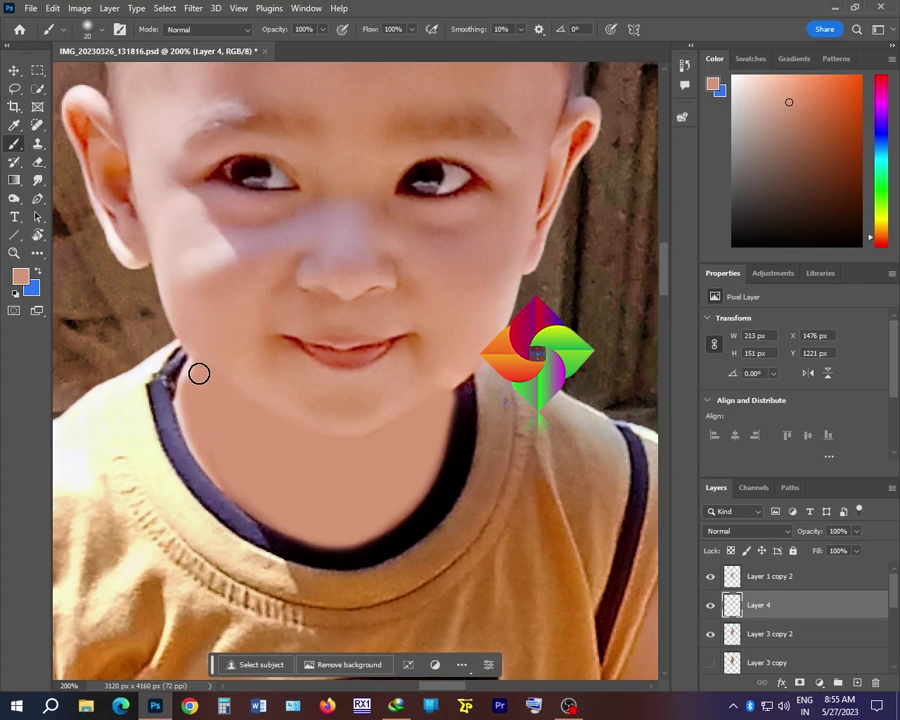
click(857, 532)
click(824, 549)
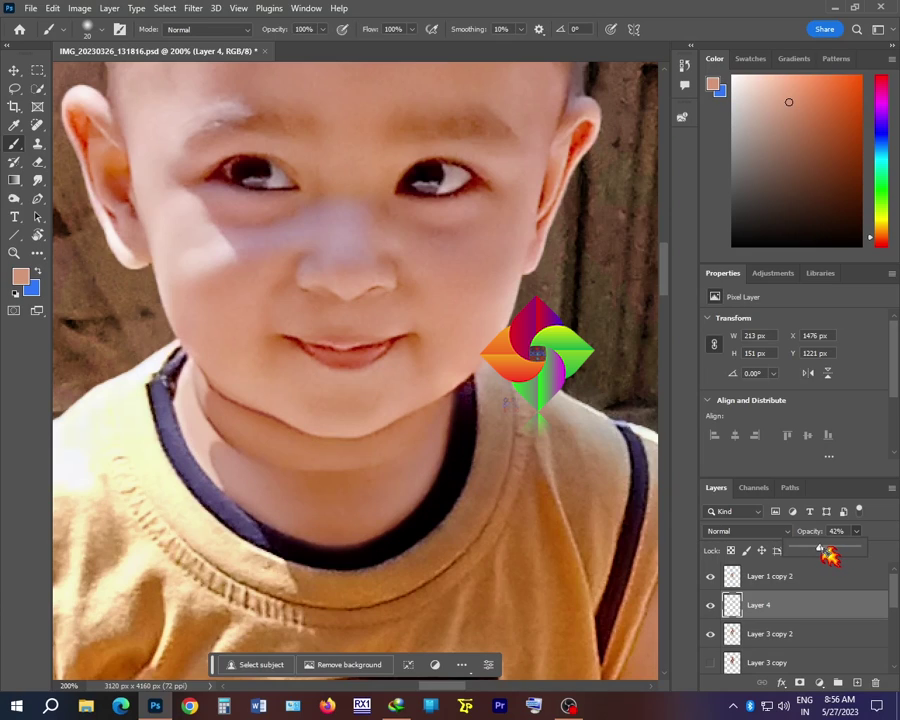
- Add a new layer, paint skin tone around the mouth with a size 15 brush, and set the layer's opacity to 20%
click(857, 683)
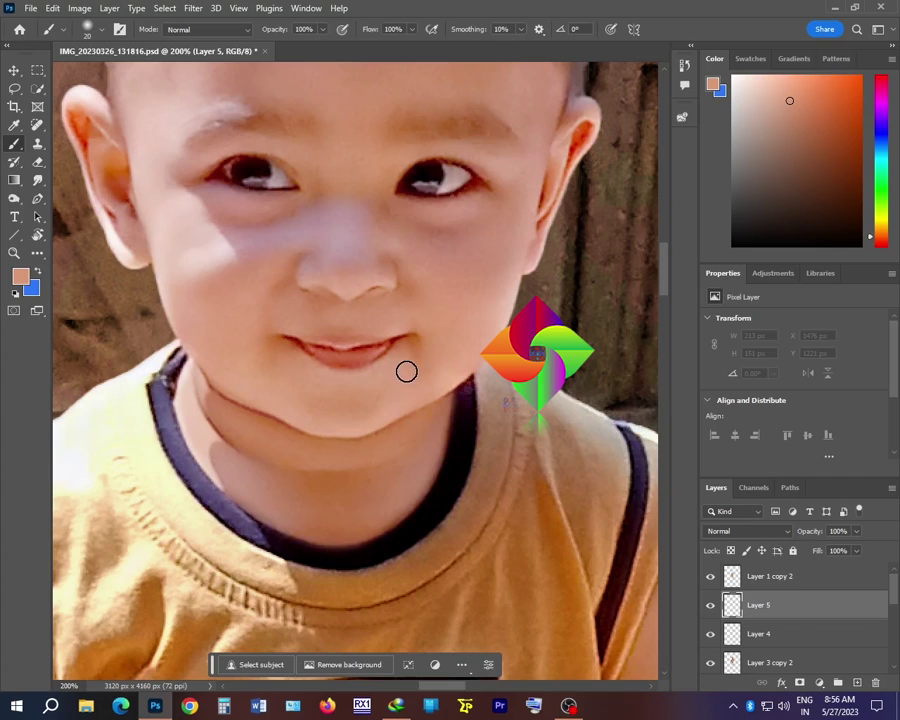
key(bracketleft)
drag(413, 347, 402, 364)
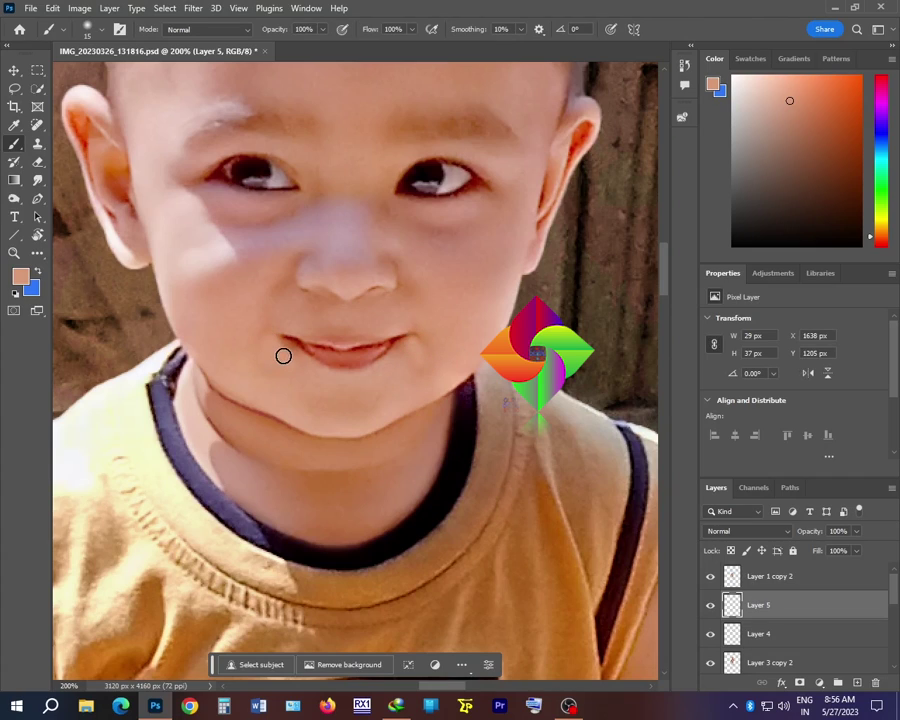
click(350, 318)
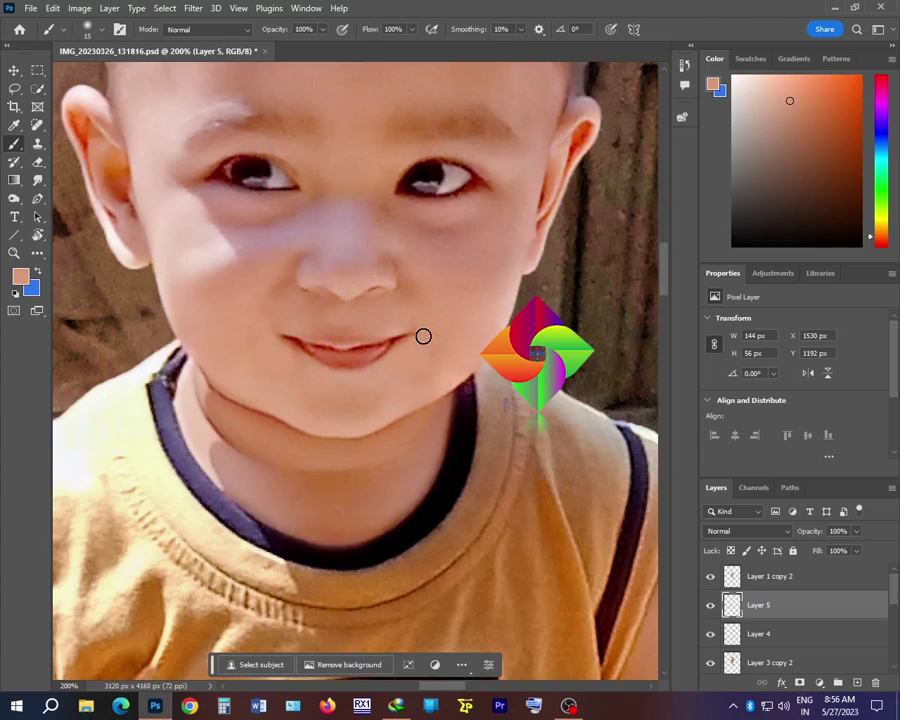
click(856, 531)
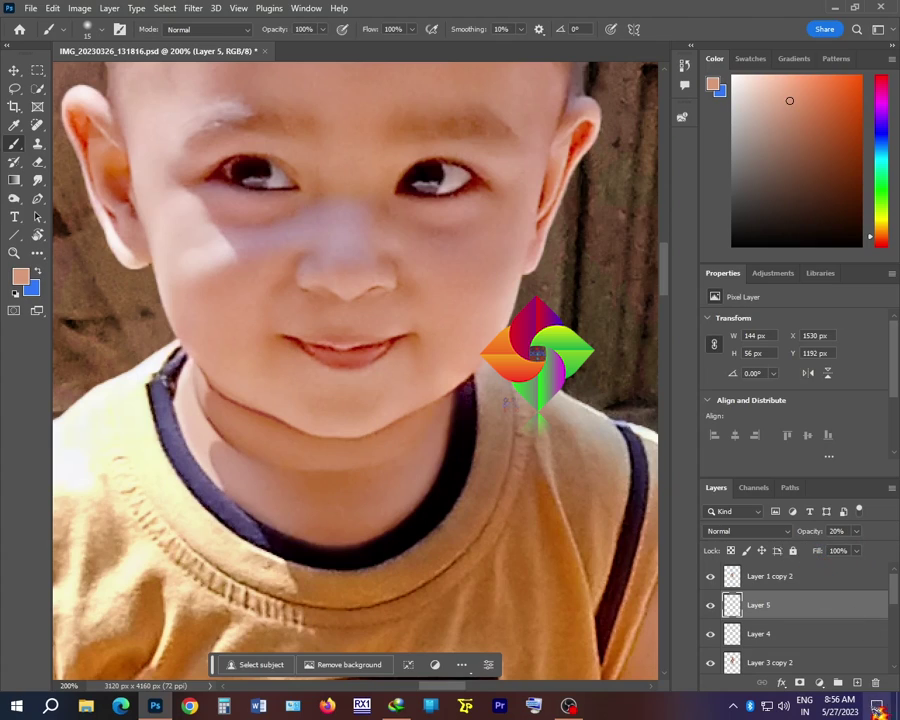
- Add another layer, paint skin tone over the nose and under-eye areas with a size 25 brush, and set its opacity to 24%
click(857, 682)
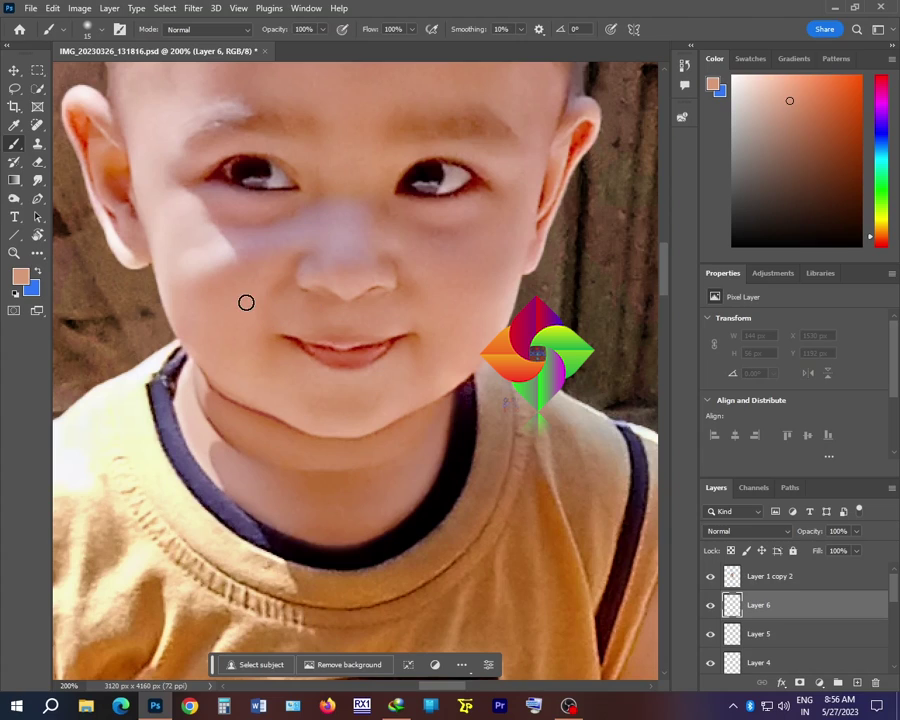
key(bracketright)
key(bracketright)
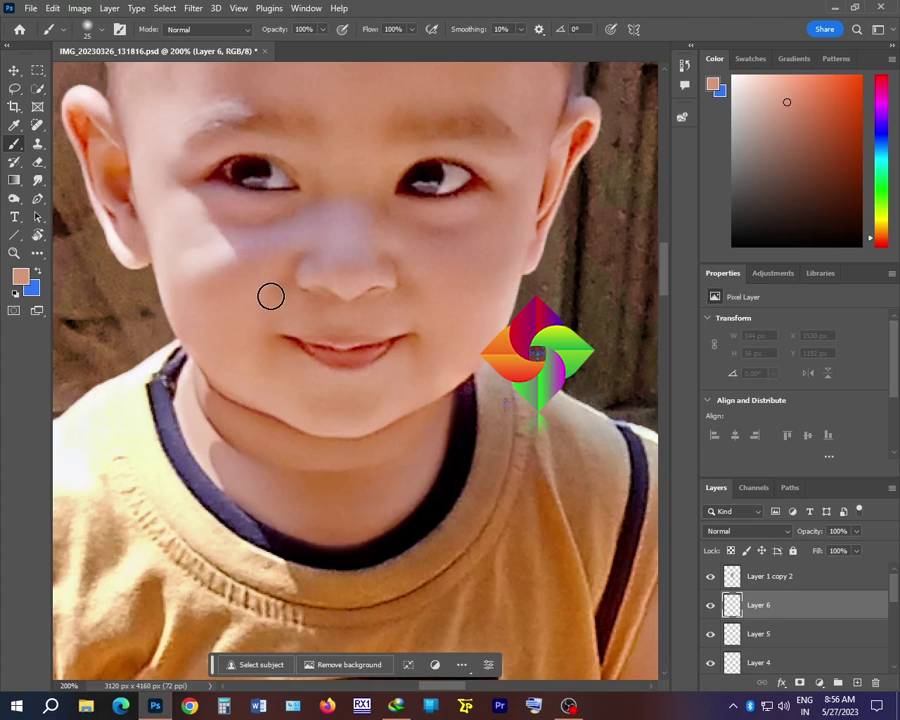
drag(306, 252, 438, 289)
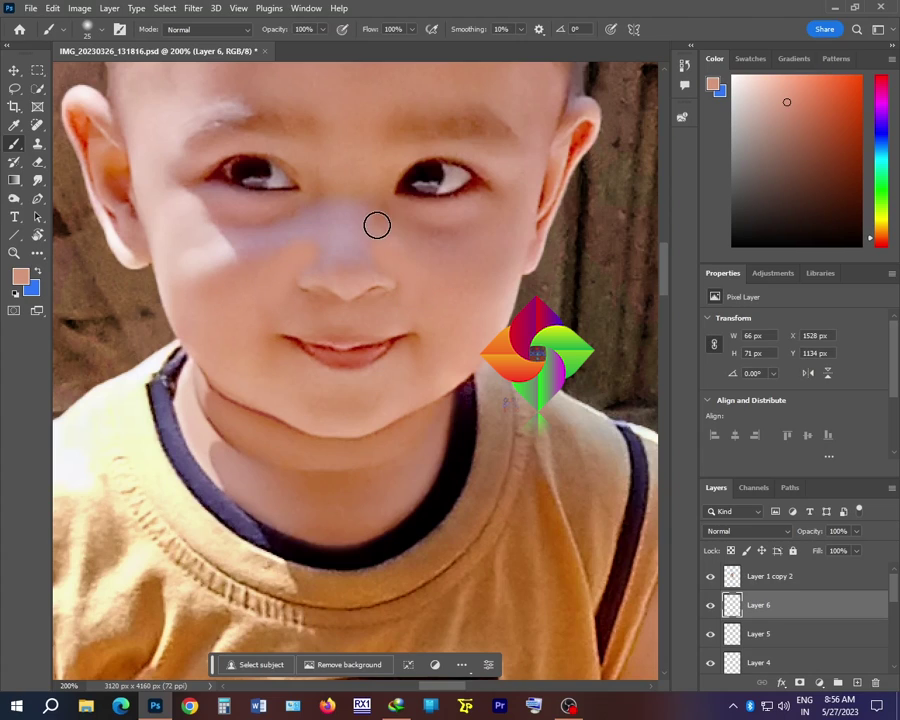
mouse_move(380, 202)
mouse_down()
mouse_move(464, 229)
mouse_move(248, 236)
mouse_move(290, 212)
mouse_move(198, 208)
mouse_up()
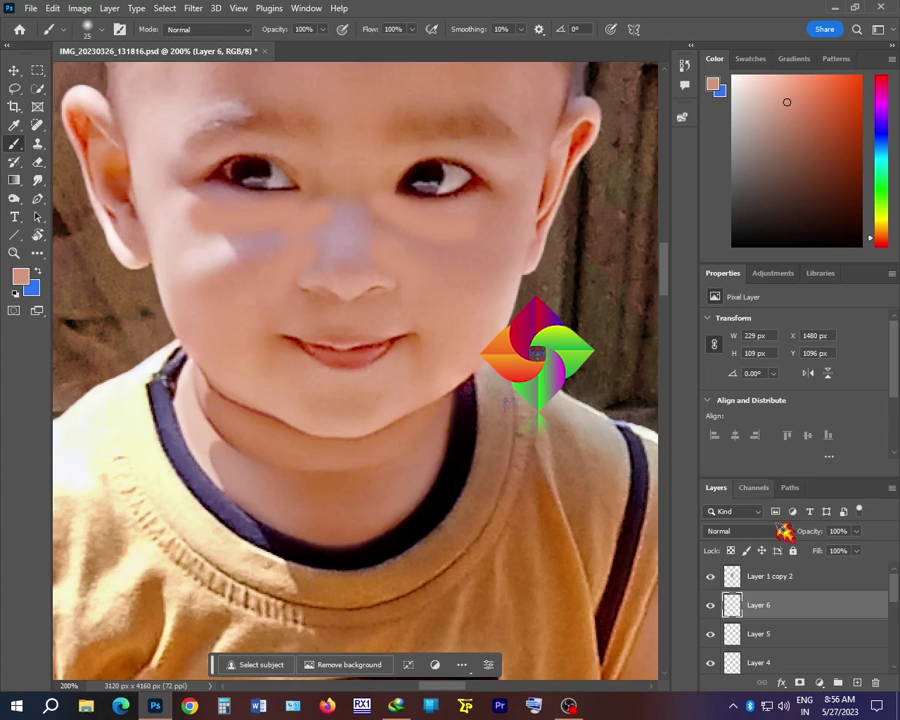
drag(857, 531, 818, 560)
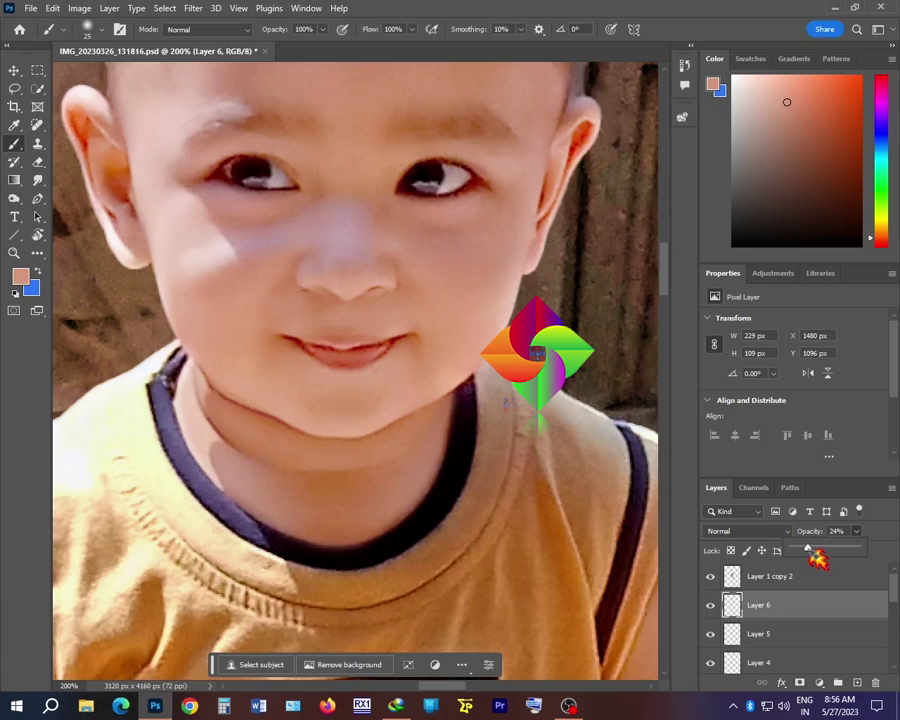
- Compare the retouch by toggling layer visibility, leaving Layer 1 copy shown and both Layer 3 copy and Layer 3 copy 2 hidden
key(ctrl+minus)
key(ctrl+minus)
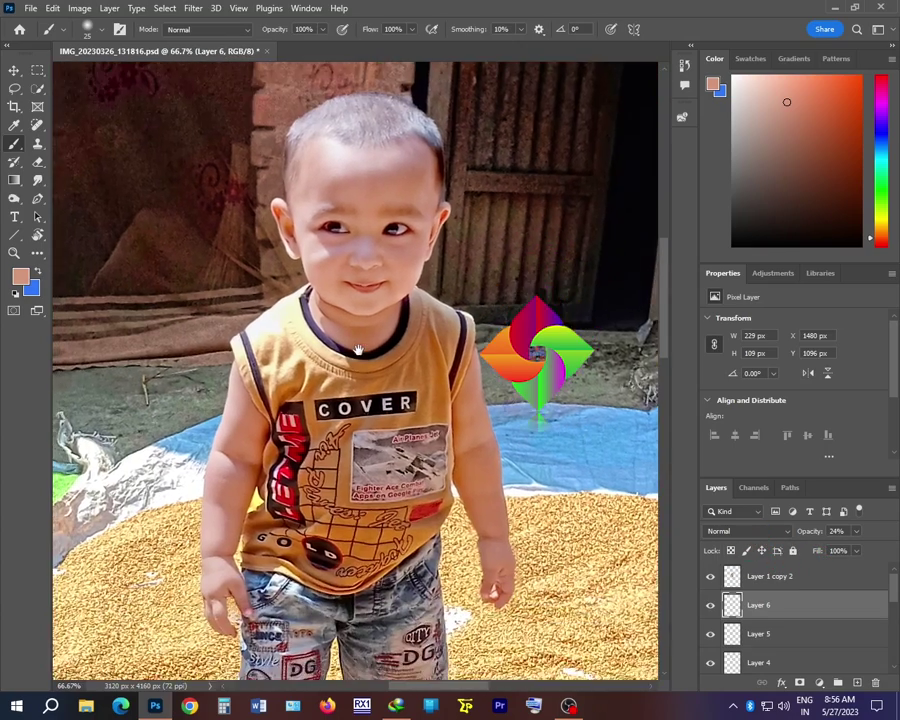
scroll(358, 349, down, 3)
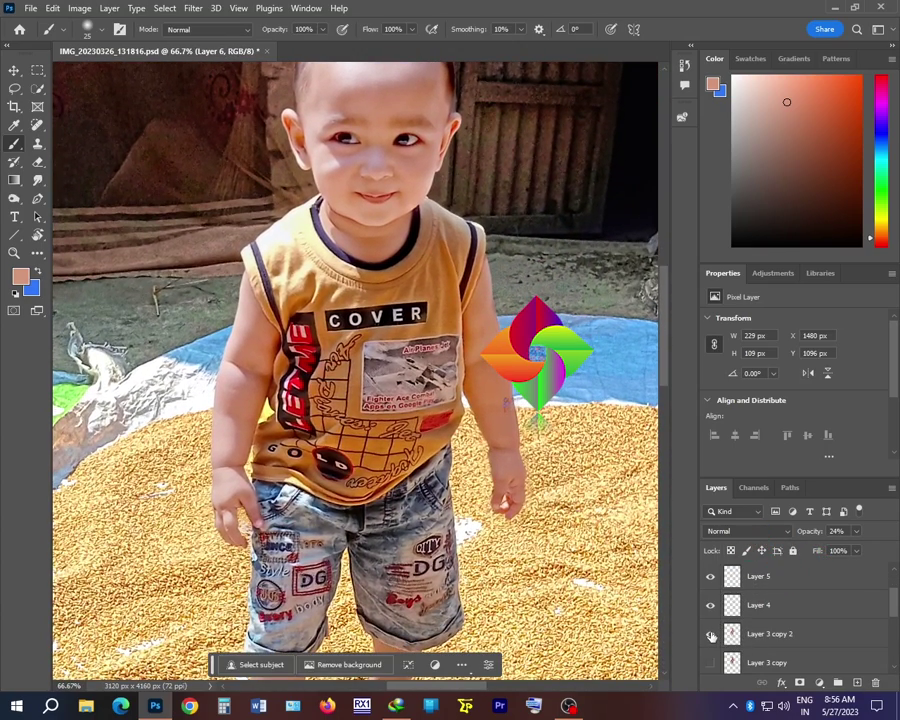
click(711, 634)
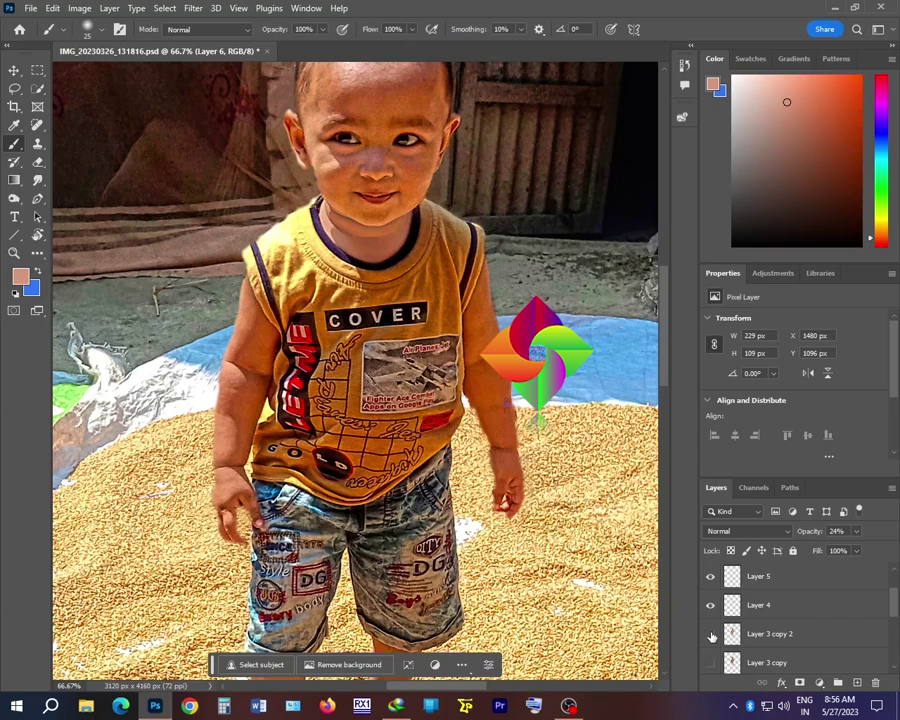
click(711, 634)
click(711, 634)
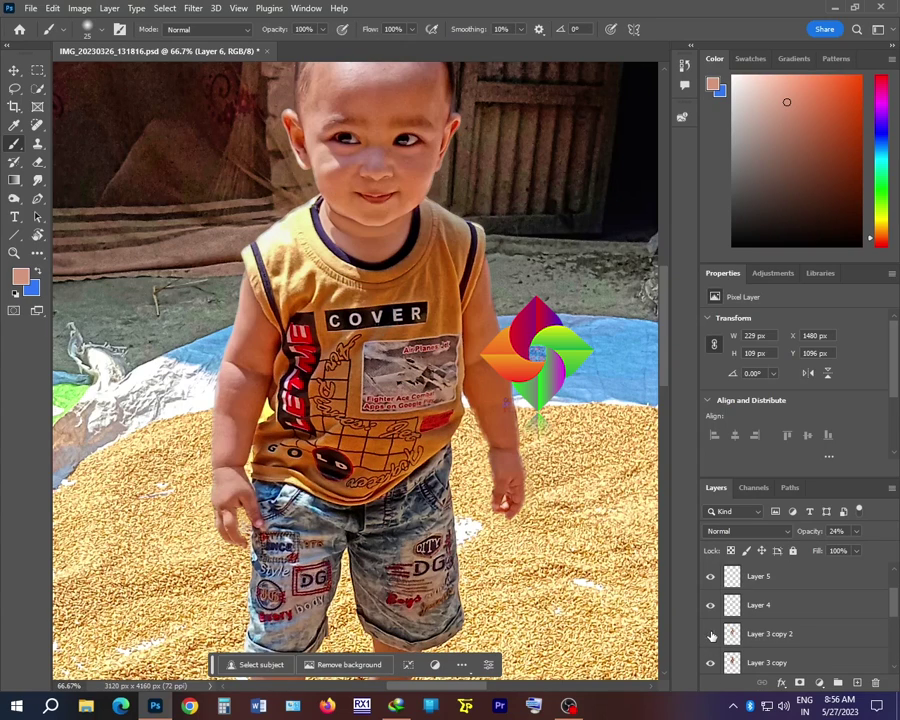
click(711, 634)
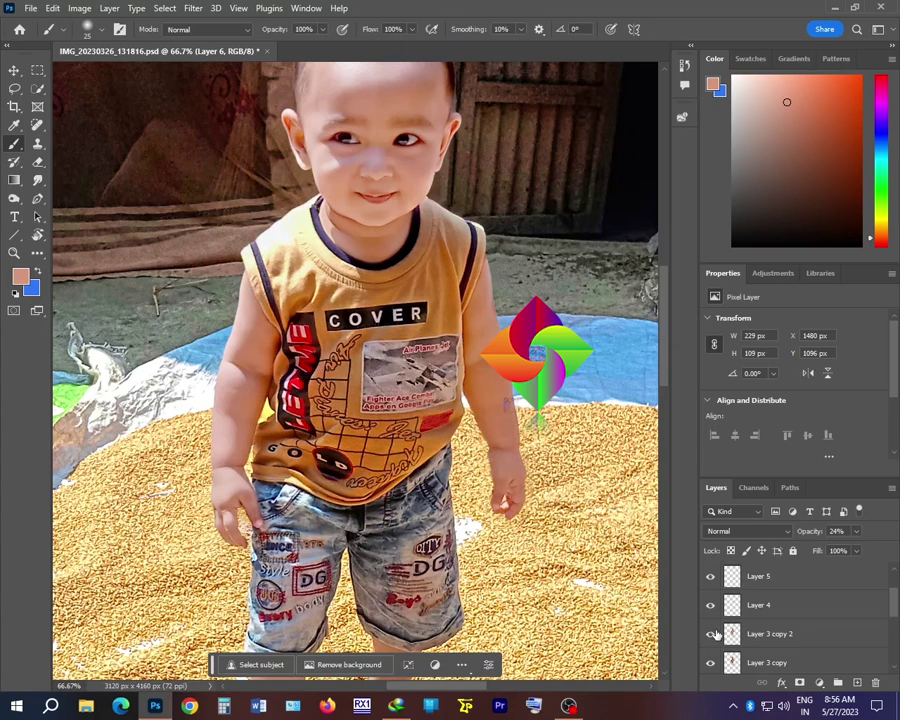
scroll(740, 634, up, 1)
scroll(760, 640, down, 3)
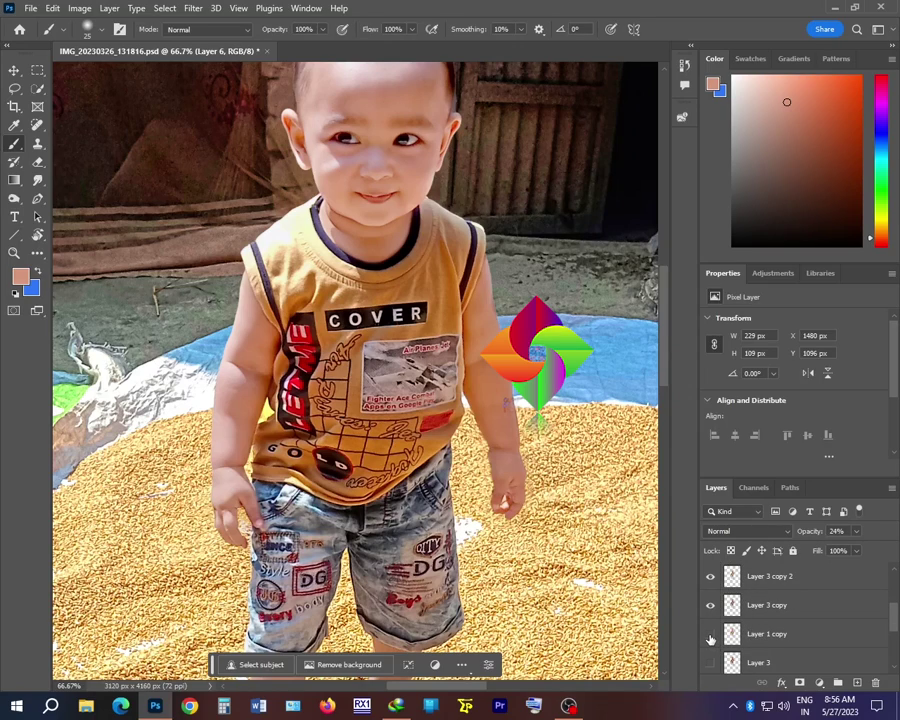
scroll(731, 628, up, 1)
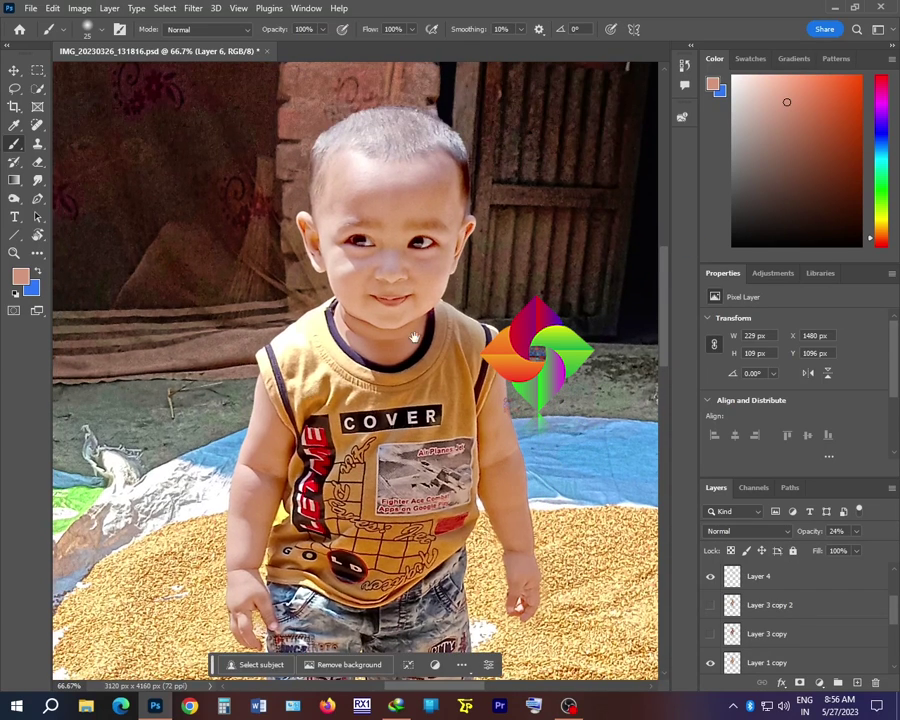
- Smooth the skin on Layer 1 copy with SkinFiner, using the Smoothing-Medium preset with Fine smoothing raised to -10
drag(432, 341, 403, 316)
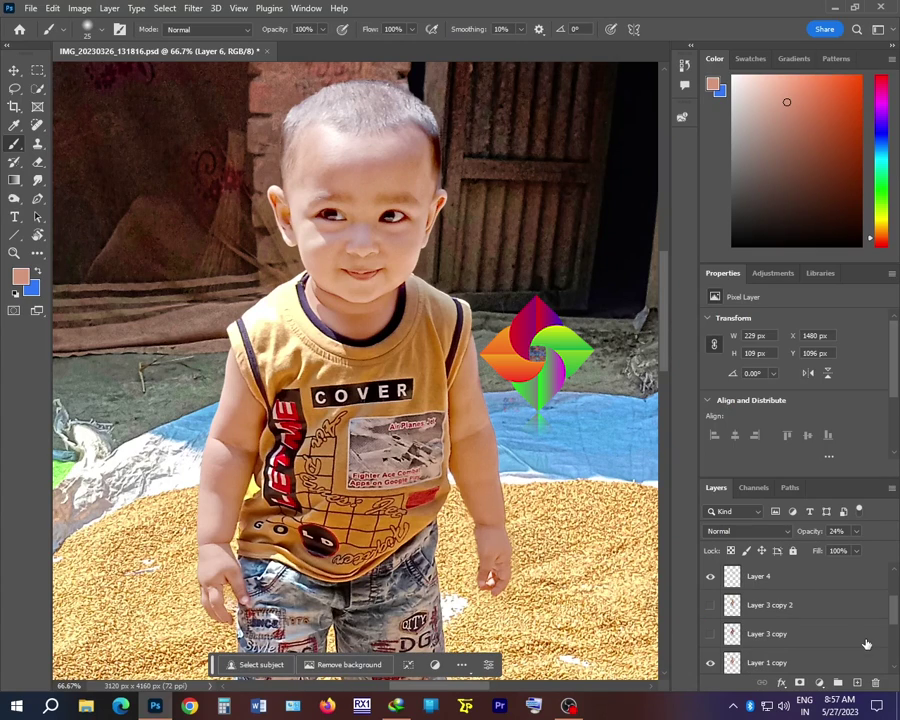
scroll(757, 644, down, 1)
click(740, 636)
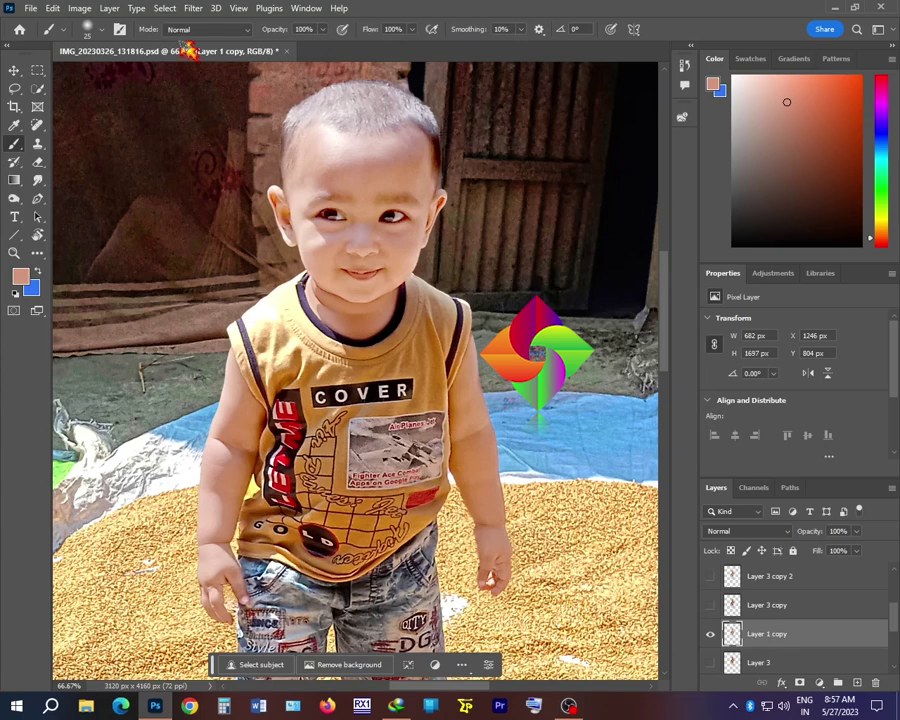
click(193, 8)
mouse_move(290, 343)
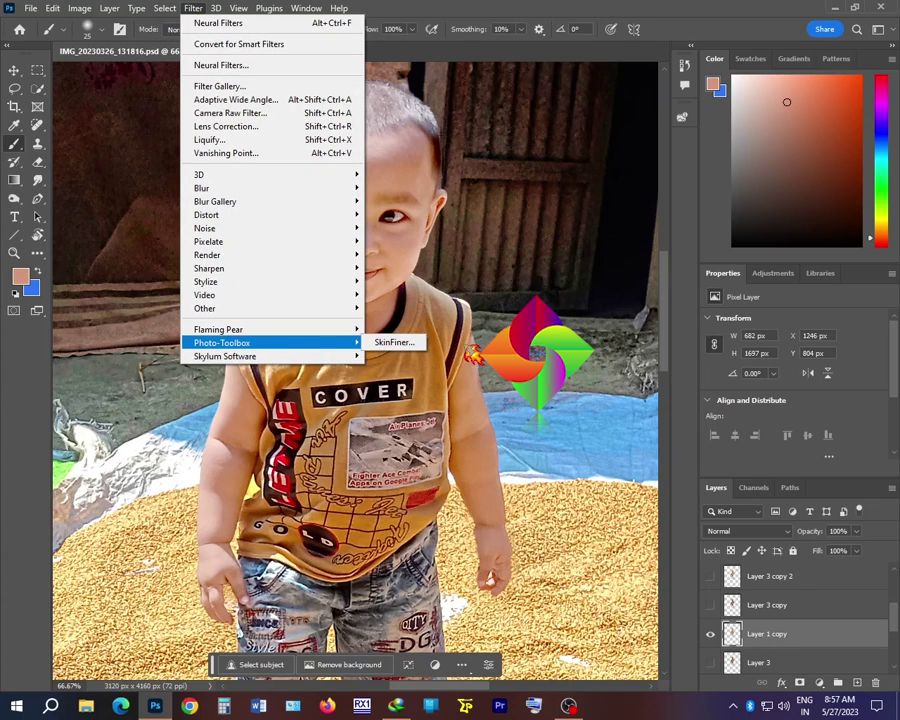
click(412, 343)
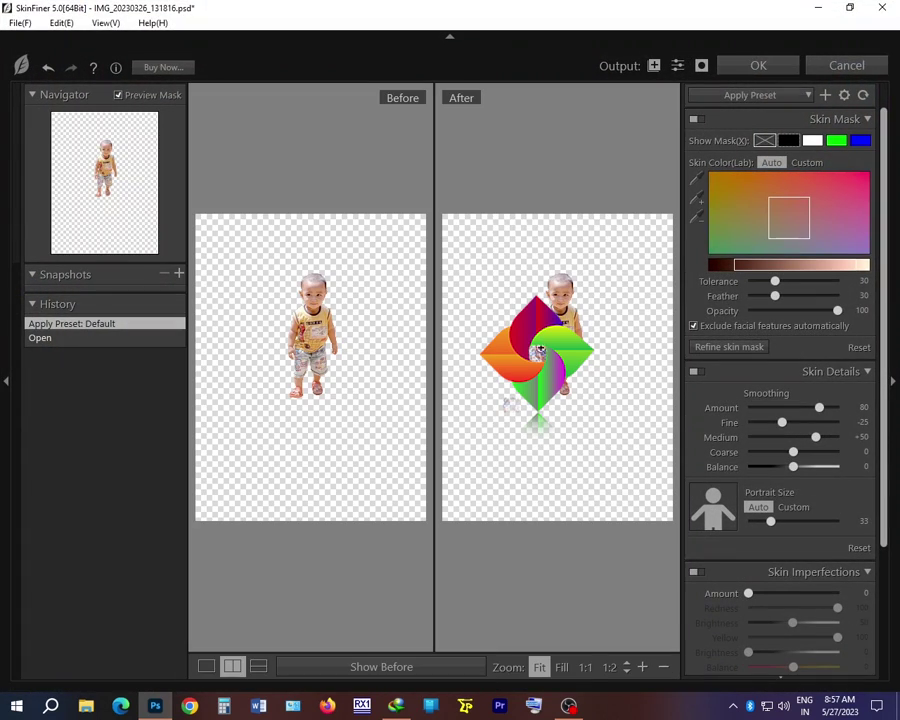
scroll(594, 283, up, 5)
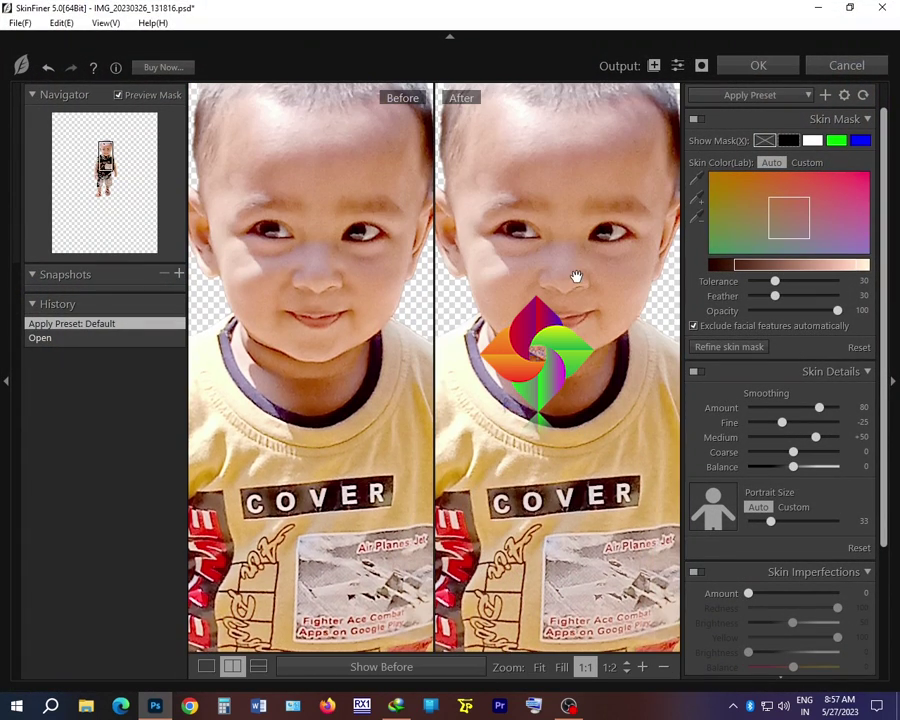
click(751, 101)
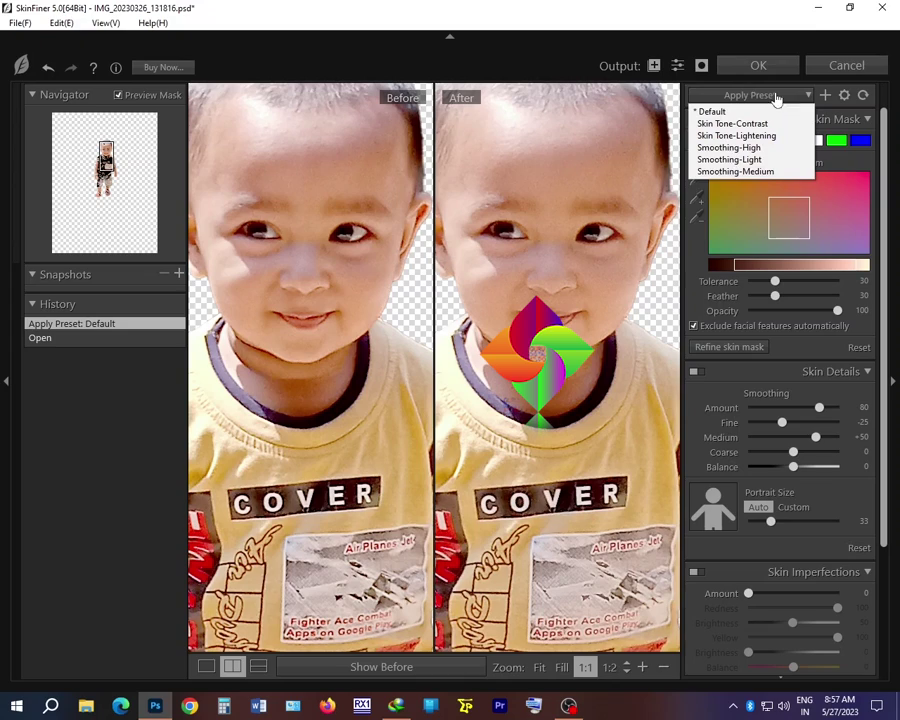
click(742, 169)
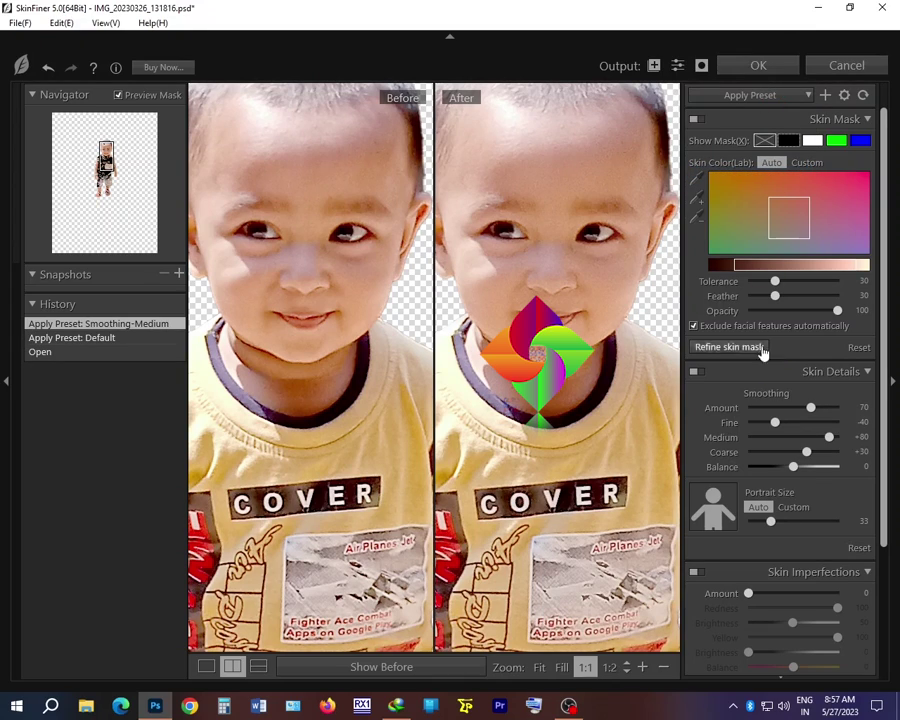
drag(775, 422, 789, 424)
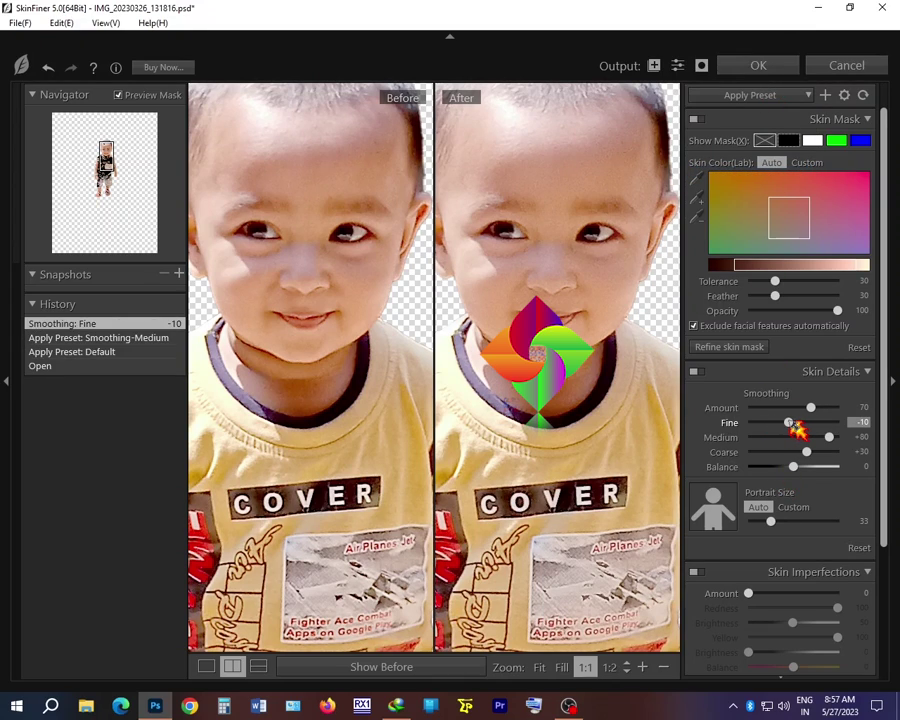
click(787, 69)
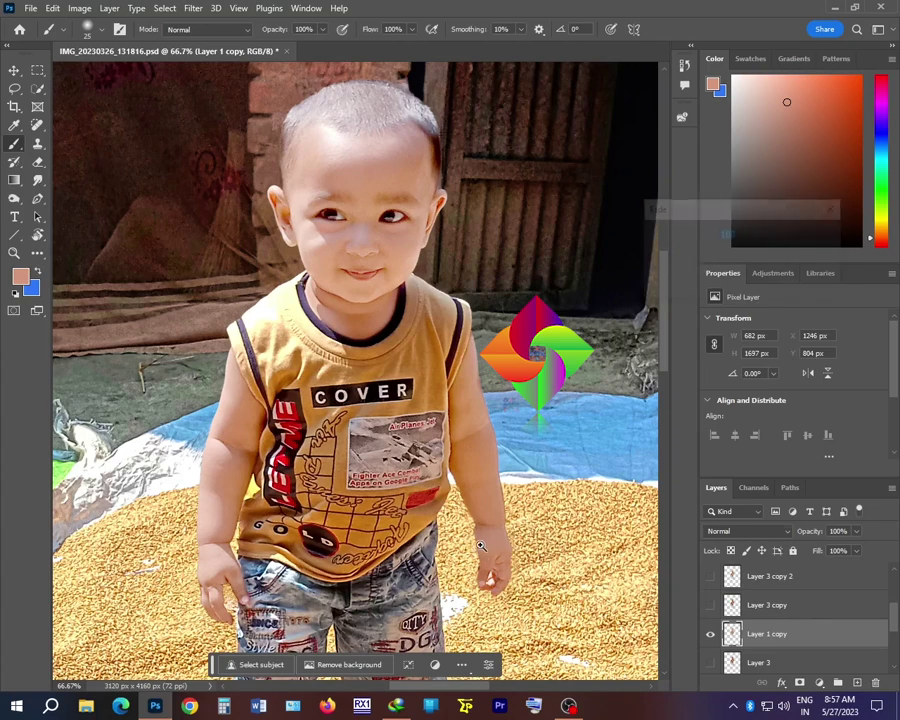
- Fade the SkinFiner effect on Layer 1 copy to 55% opacity in Normal mode
key(ctrl+shift+f)
drag(747, 255, 716, 253)
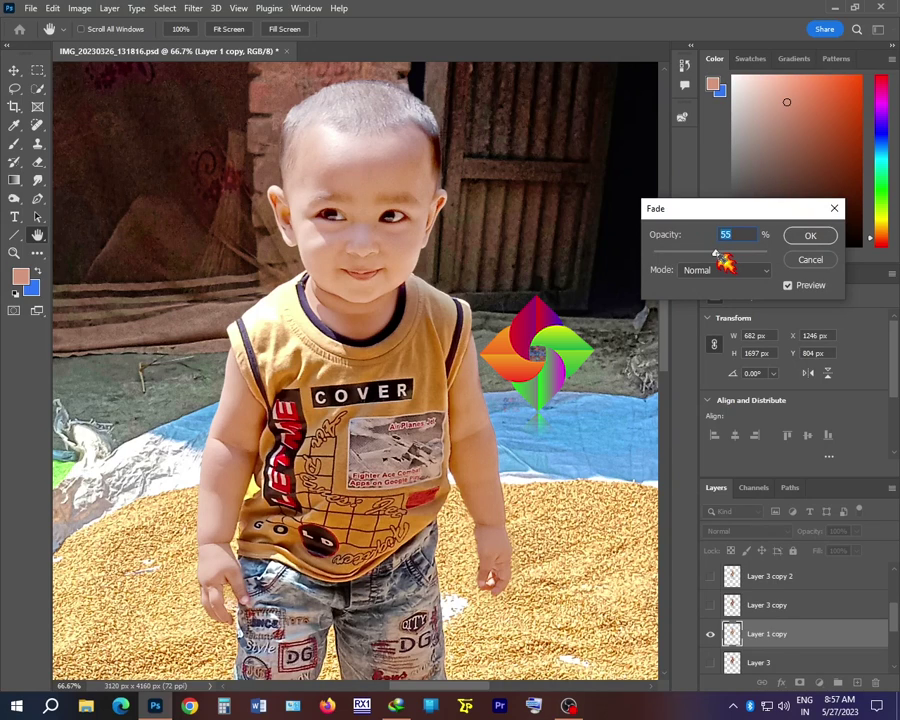
key(Return)
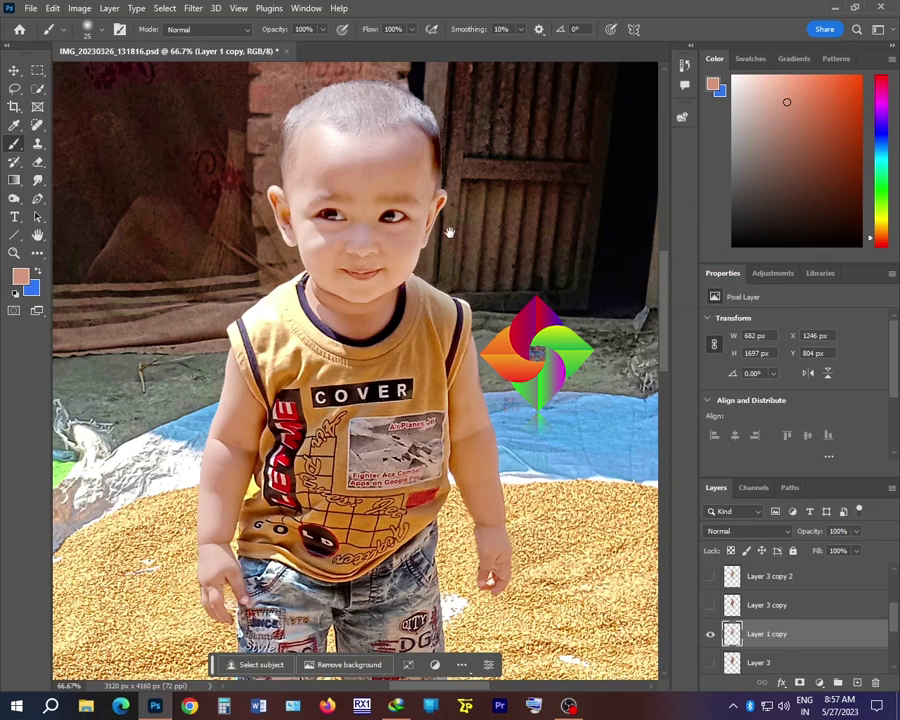
- Darken the child's hair on Layer 1 copy with the Burn tool, using a size 90 brush on Midtones at 50% exposure
scroll(370, 228, up, 2)
key(o)
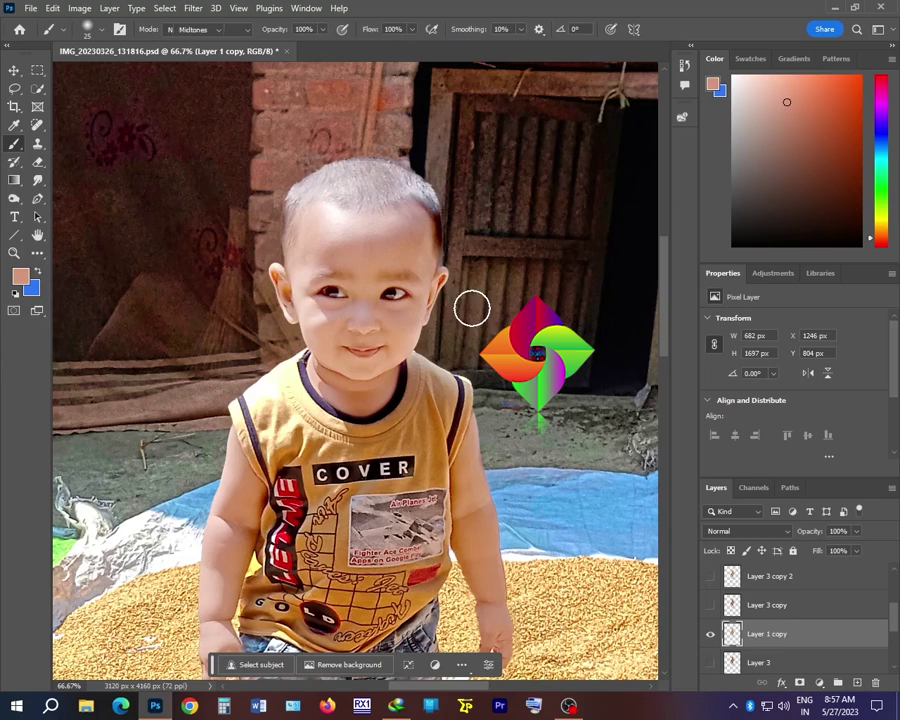
key(bracketleft)
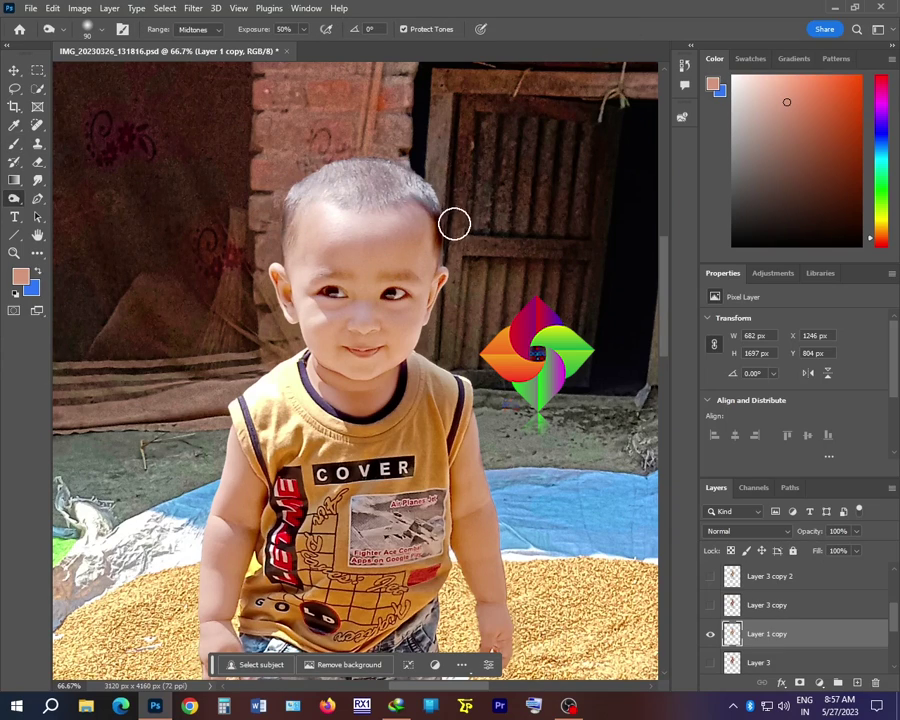
key(bracketleft)
key(bracketright)
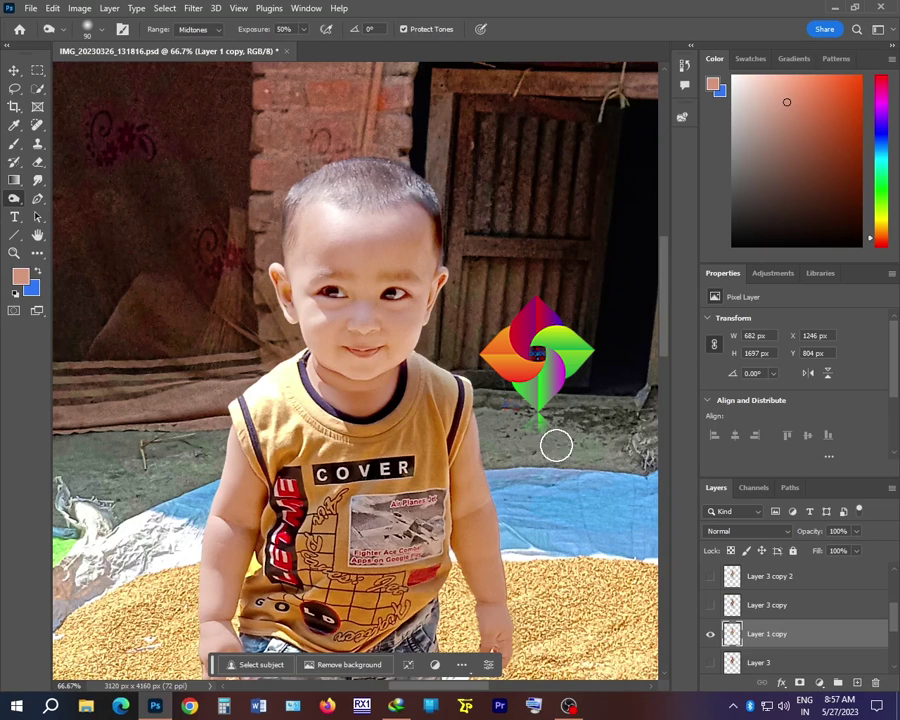
scroll(480, 420, down, 2)
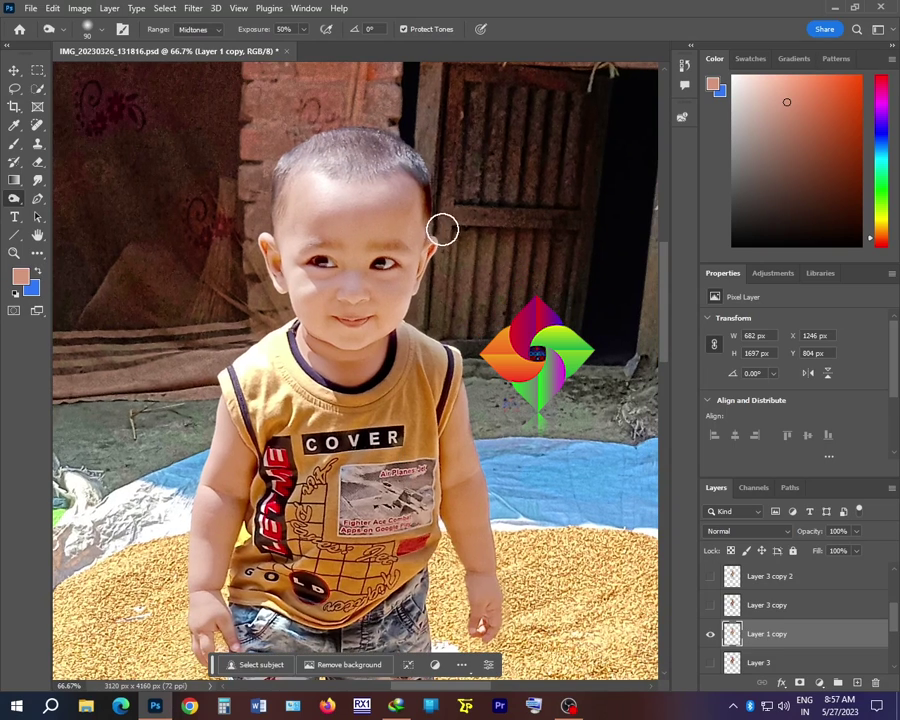
mouse_move(440, 190)
mouse_down()
mouse_move(399, 146)
mouse_move(253, 161)
mouse_up()
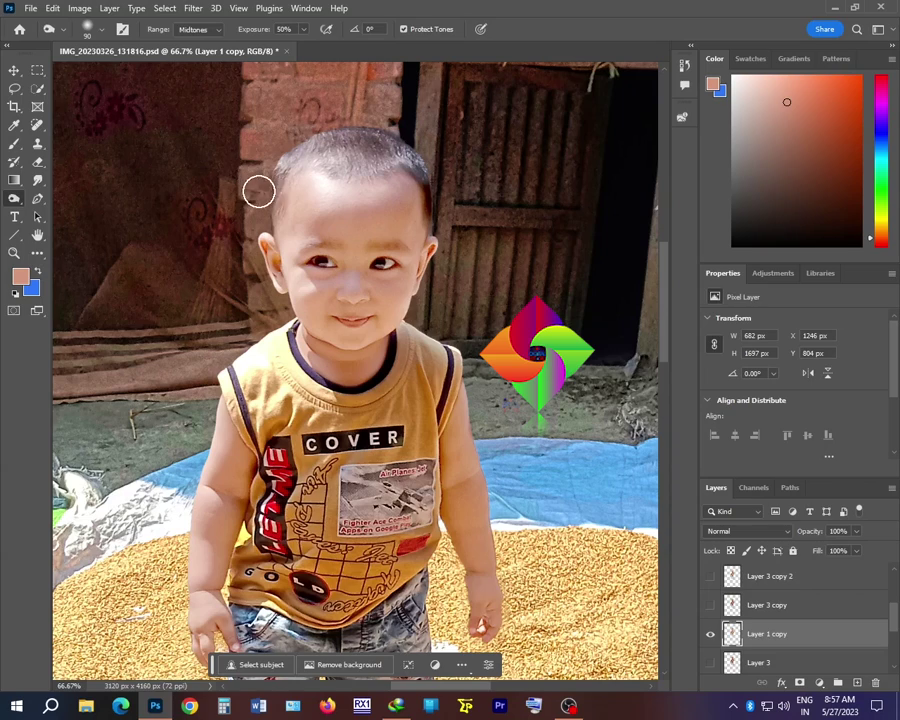
mouse_move(267, 217)
mouse_down()
mouse_move(296, 150)
mouse_move(373, 112)
mouse_move(325, 174)
mouse_move(369, 140)
mouse_move(416, 163)
mouse_up()
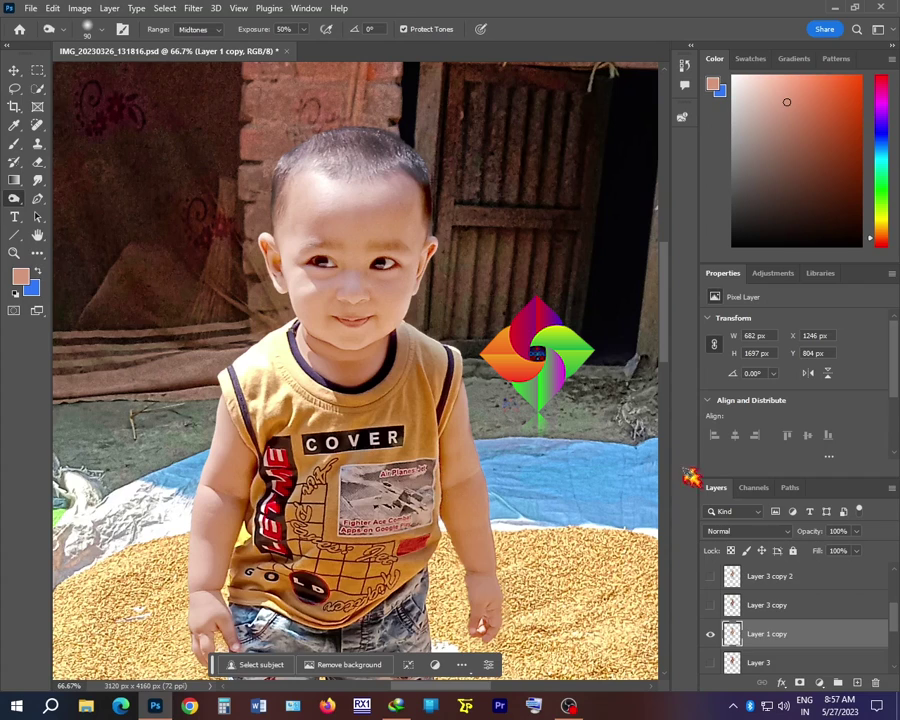
- Select Layer 1 copy 2 and copy the forest path image from Guru Studio 4K (35).jpg into the child's photo above it
key(ctrl+plus)
scroll(795, 626, up, 3)
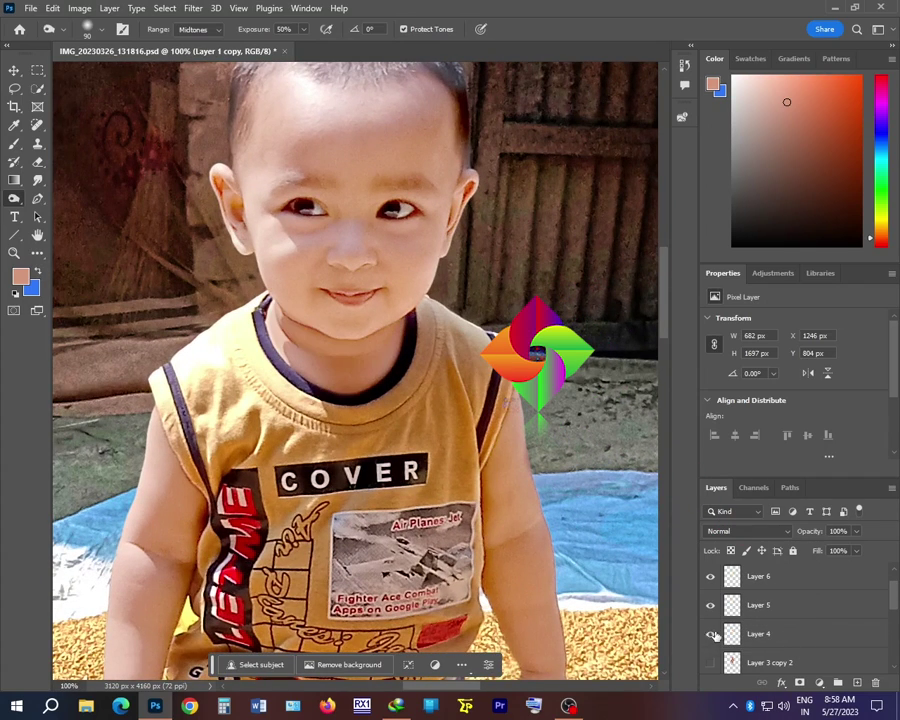
scroll(733, 622, up, 1)
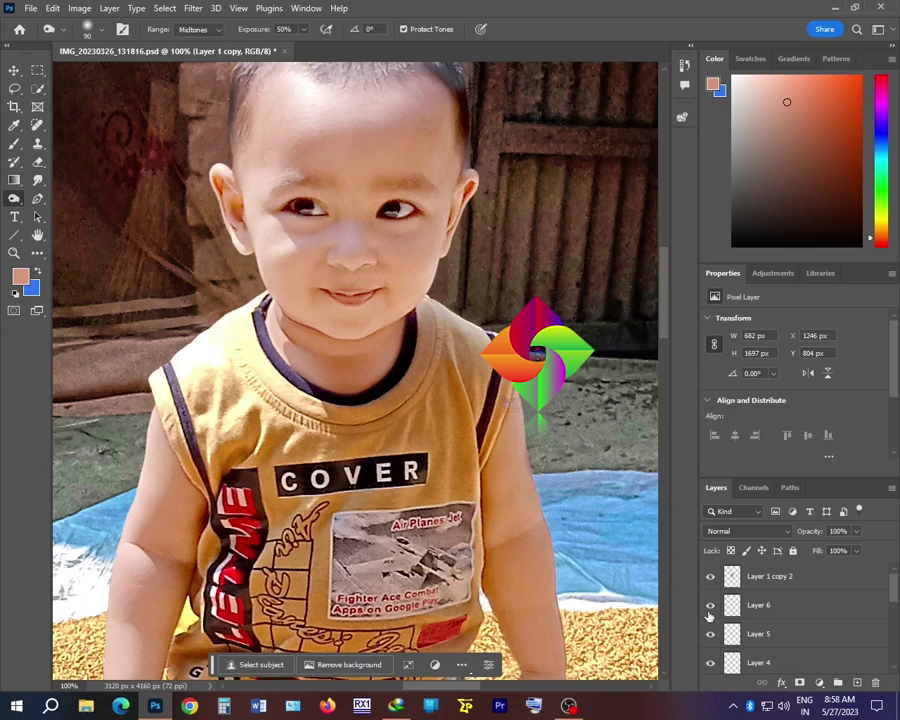
key(ctrl+minus)
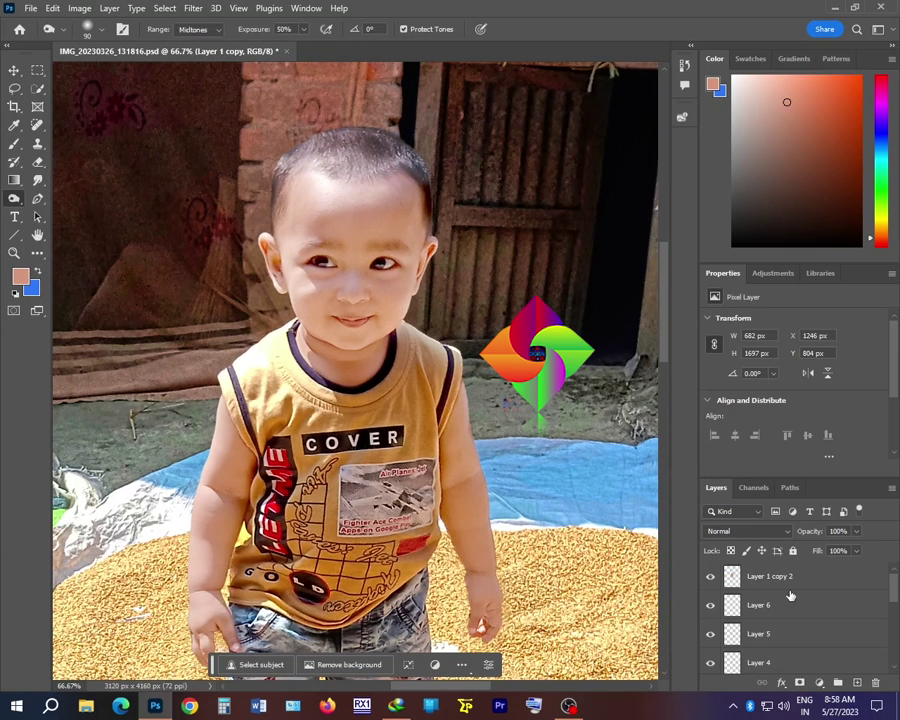
key(ctrl+minus)
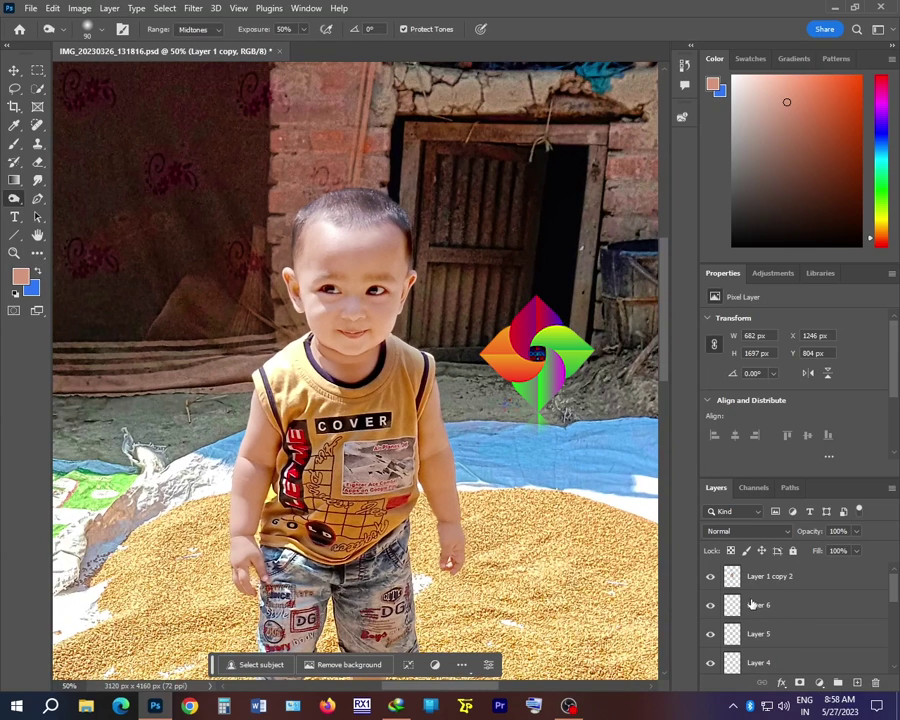
click(757, 578)
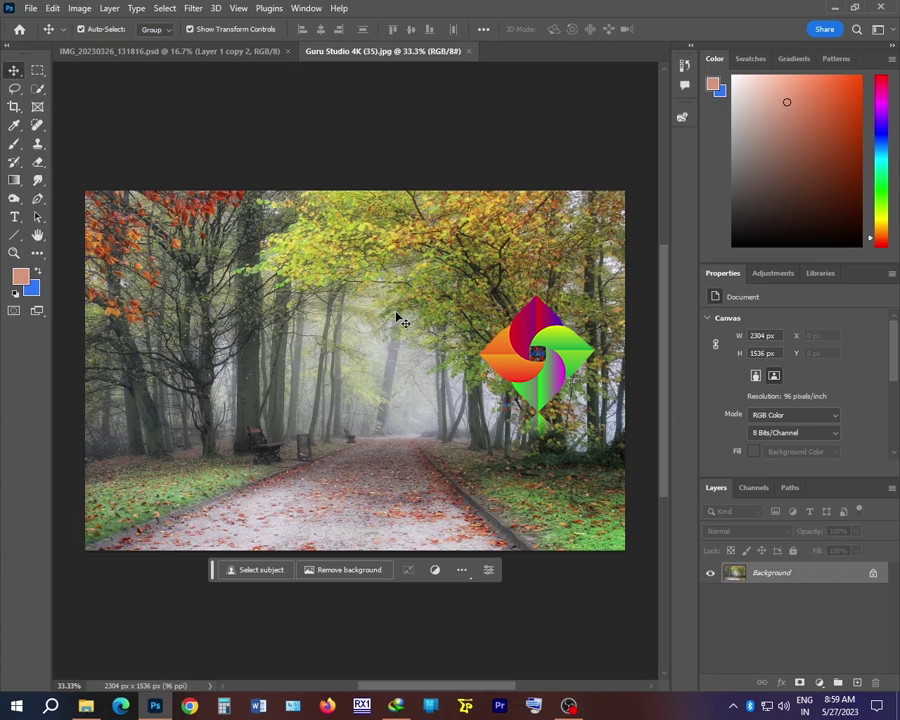
drag(400, 320, 209, 56)
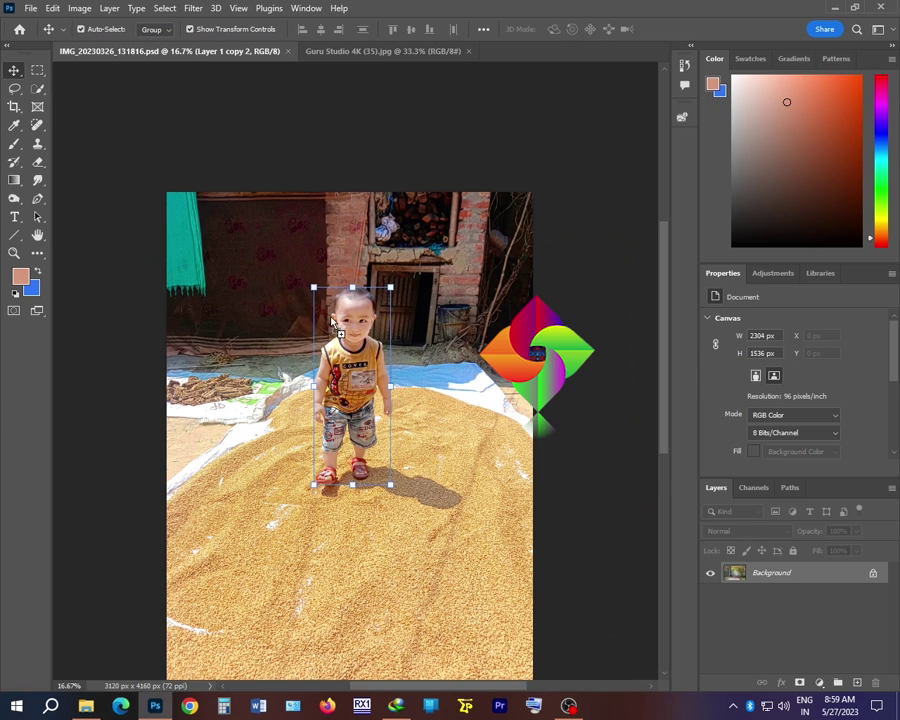
drag(330, 322, 331, 321)
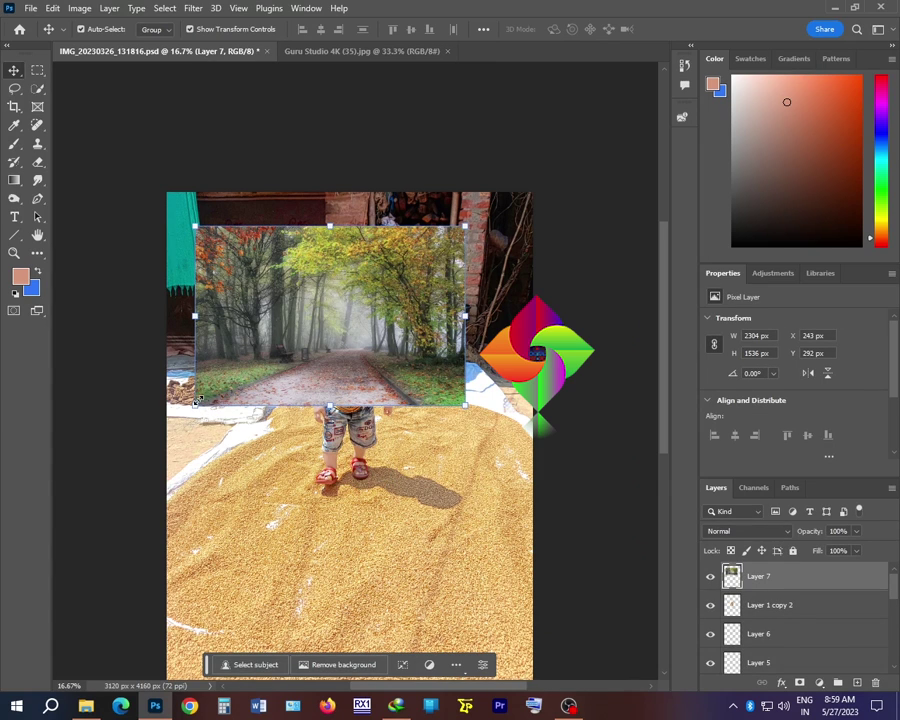
- Scale the forest image to about 165% so it spans the canvas width and reaches the photo's upper edge
drag(197, 401, 141, 441)
drag(463, 444, 536, 488)
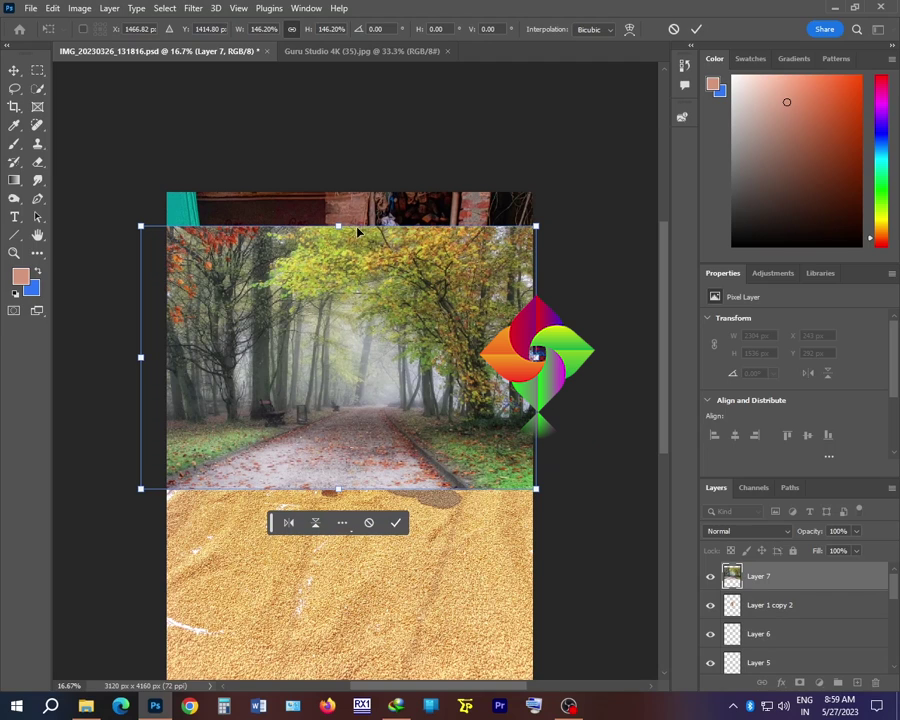
drag(358, 230, 376, 189)
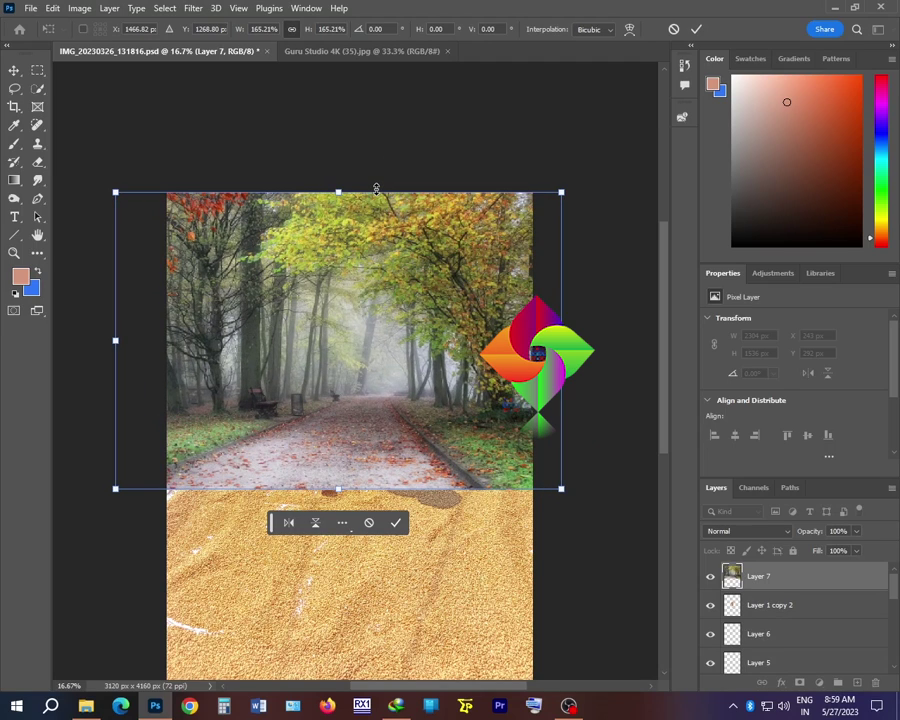
key(Return)
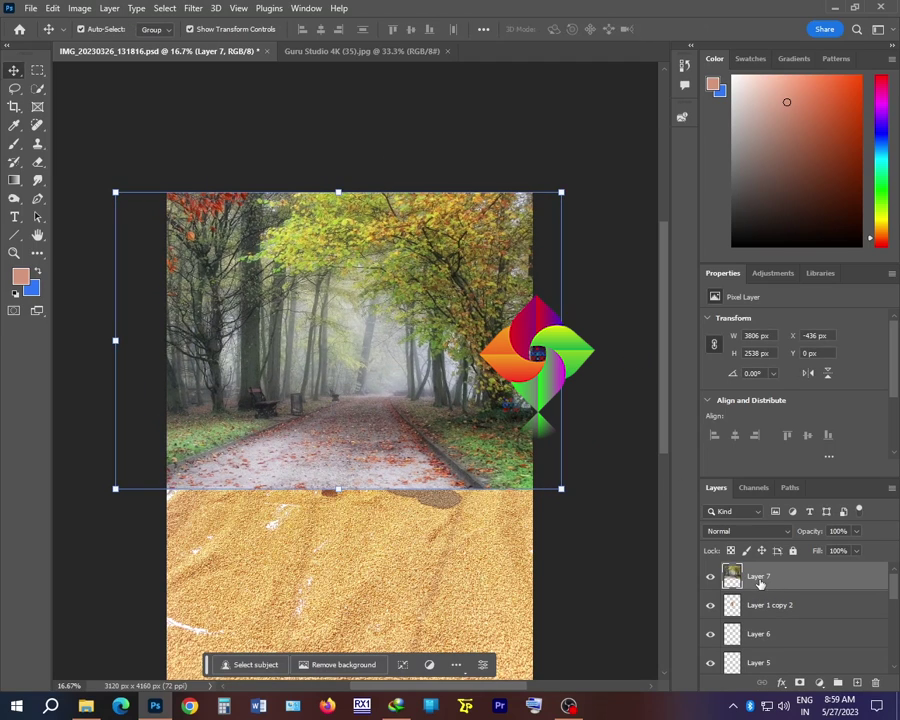
- Move the forest layer, Layer 7, down the stack to just below Layer 1 copy so the child stands in front
drag(759, 583, 779, 618)
key(ctrl+bracketleft)
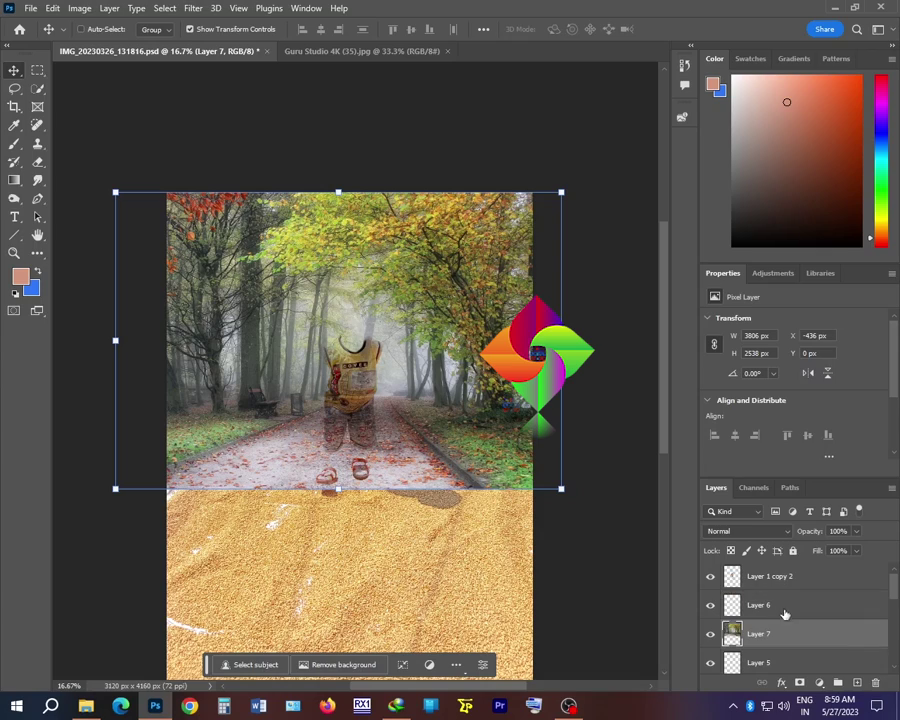
key(ctrl+bracketleft)
scroll(845, 636, down, 2)
key(ctrl+bracketleft)
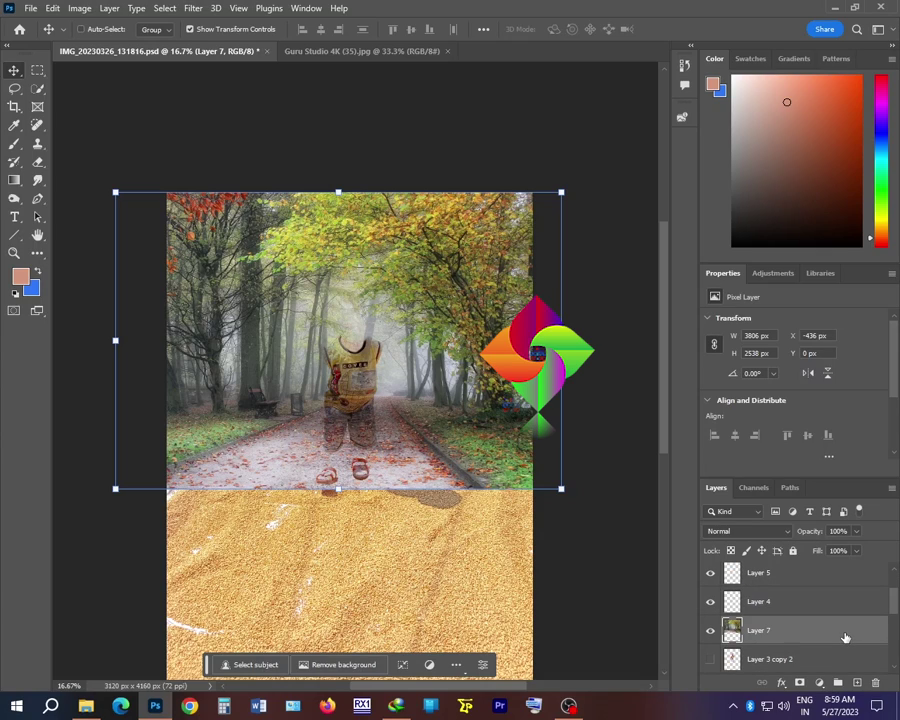
key(ctrl+bracketleft)
scroll(845, 636, down, 2)
key(ctrl+bracketleft)
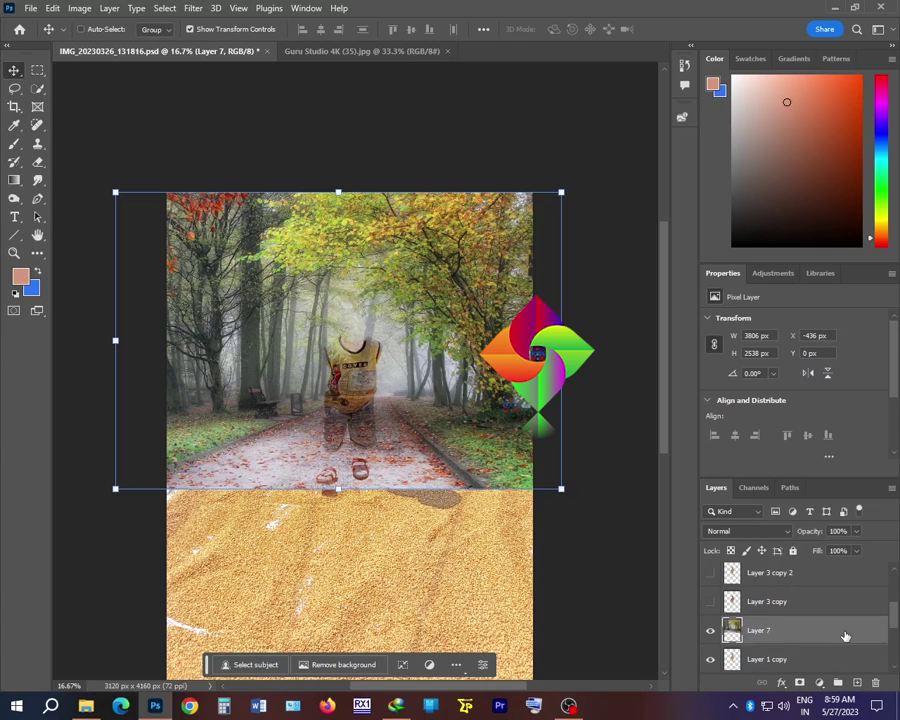
key(ctrl+bracketleft)
scroll(845, 636, down, 2)
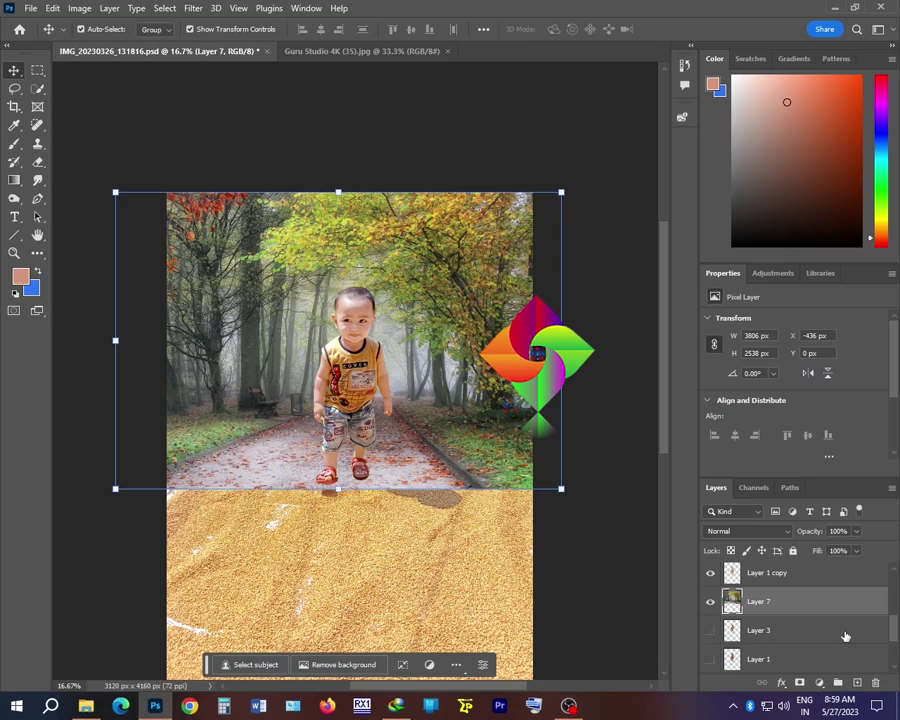
- Duplicate the Background copy layer and move the duplicate, Background copy 2, up the stack to just above Layer 7
scroll(845, 636, down, 1)
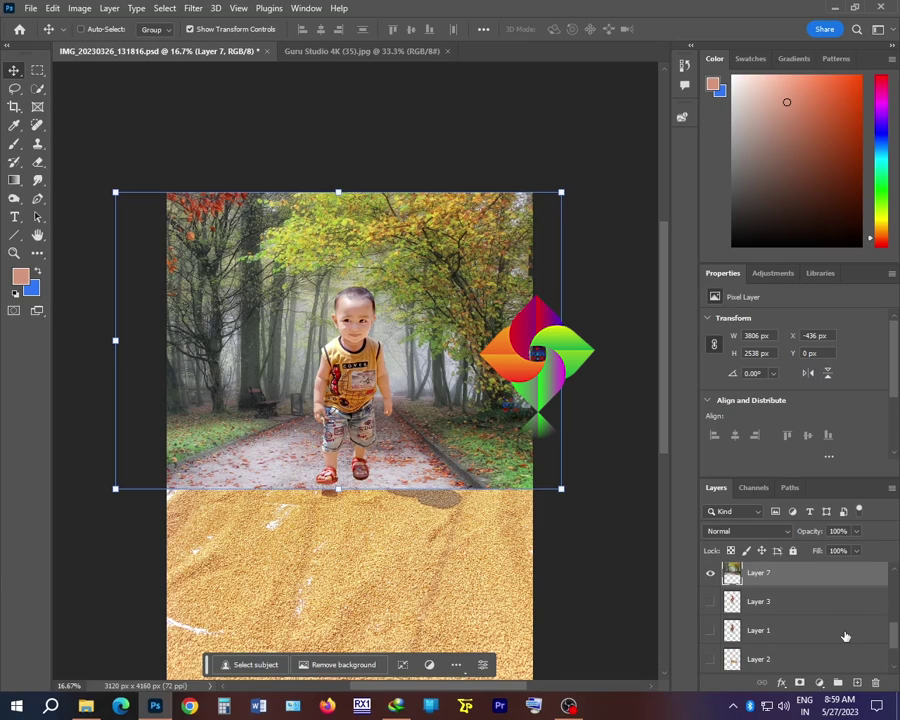
scroll(845, 636, down, 1)
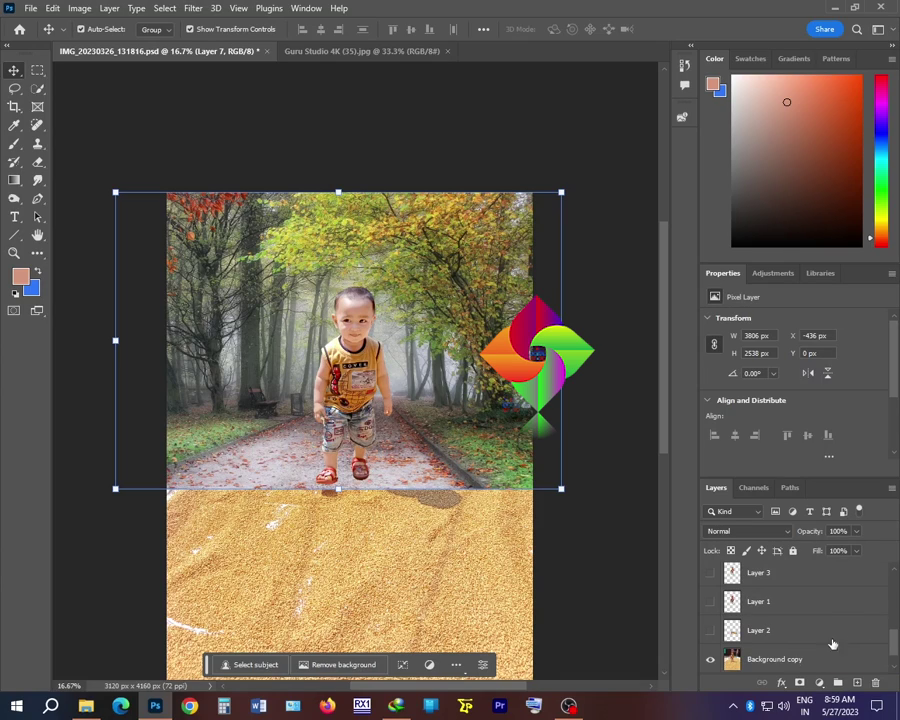
click(765, 662)
key(ctrl+j)
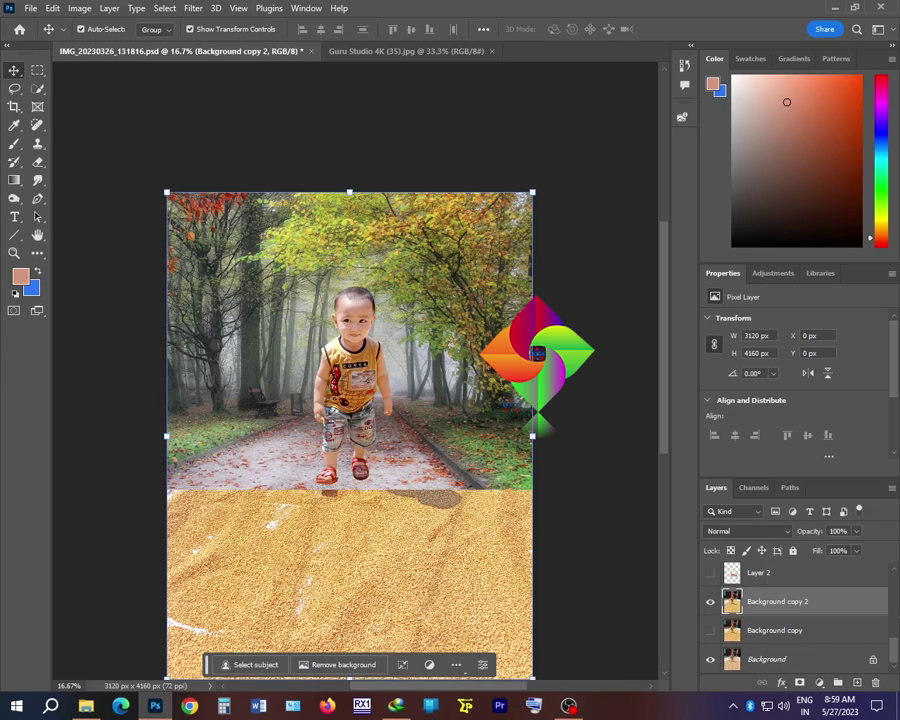
scroll(786, 628, up, 2)
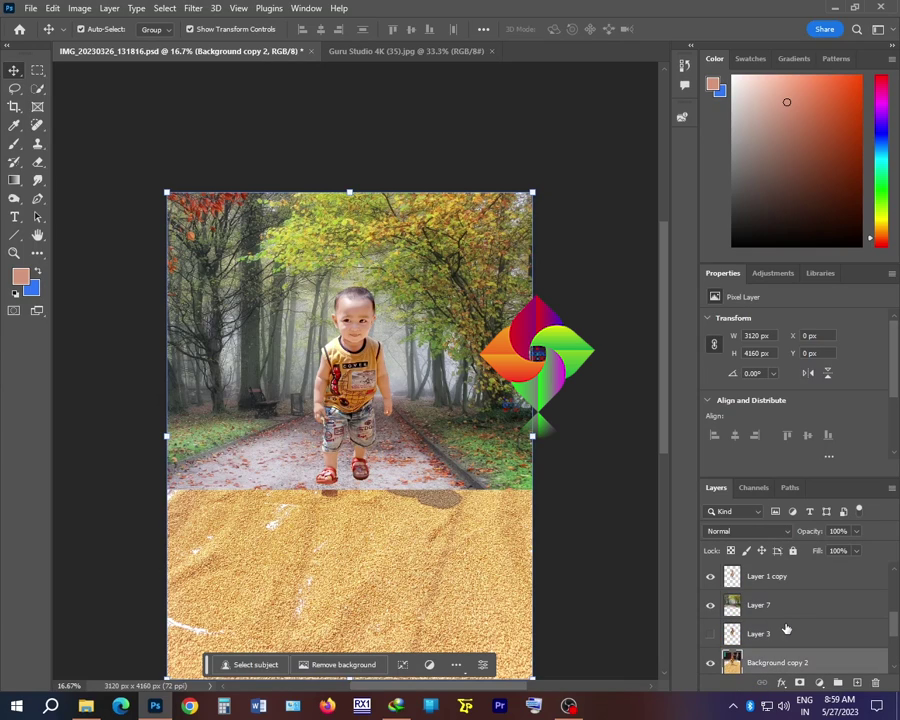
key(ctrl+bracketright)
key(ctrl+bracketright)
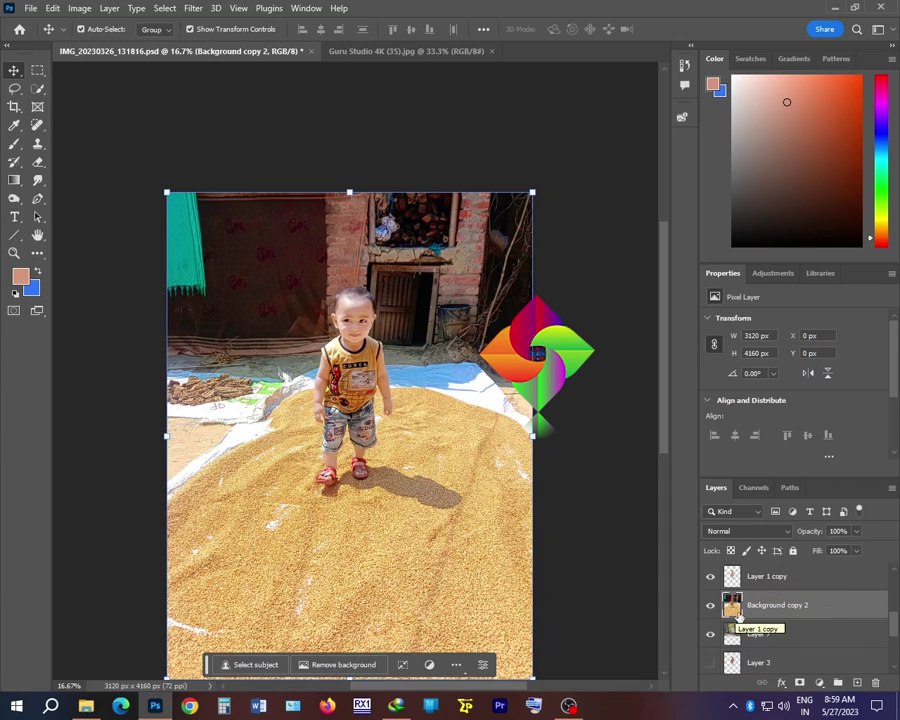
- Erase the cloth and wall along the photo's left edge on Background copy 2 with a soft Eraser sized 500 to 800
click(752, 634)
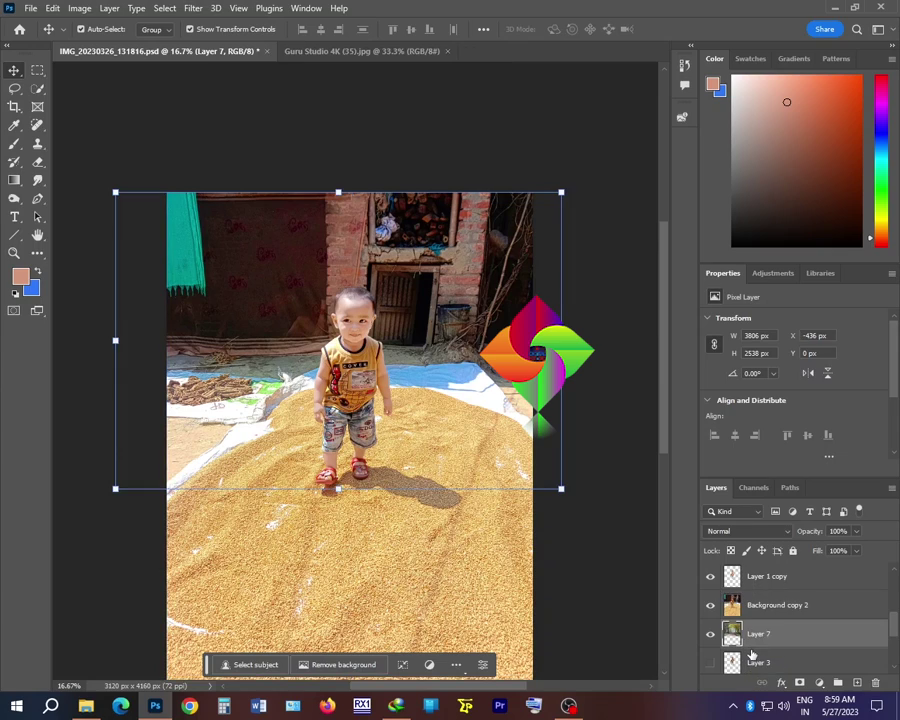
click(753, 601)
key(e)
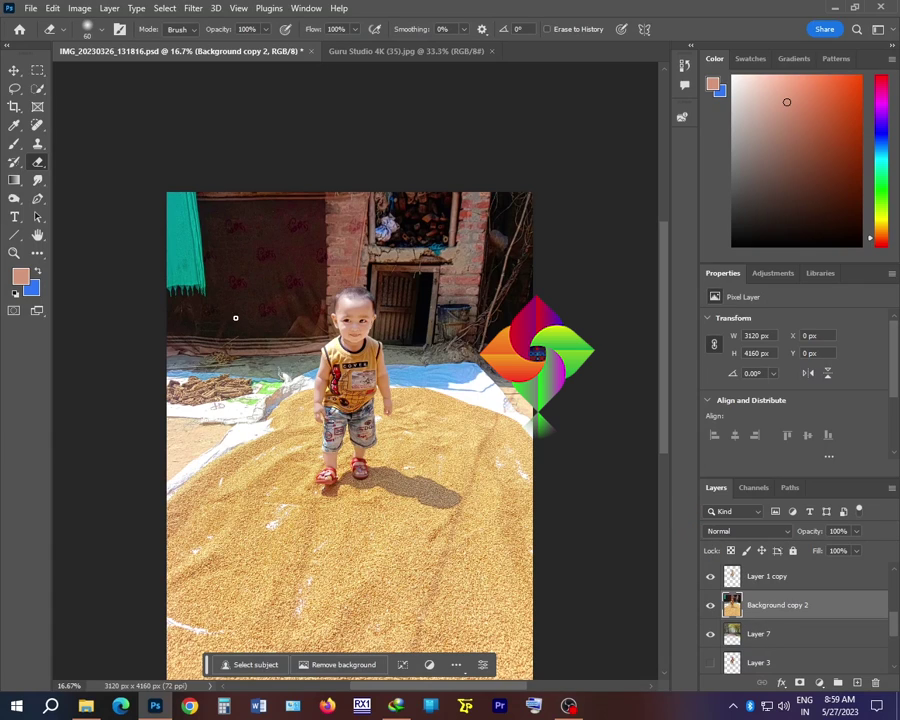
key(bracketright)
key(bracketright)
key(bracketright)
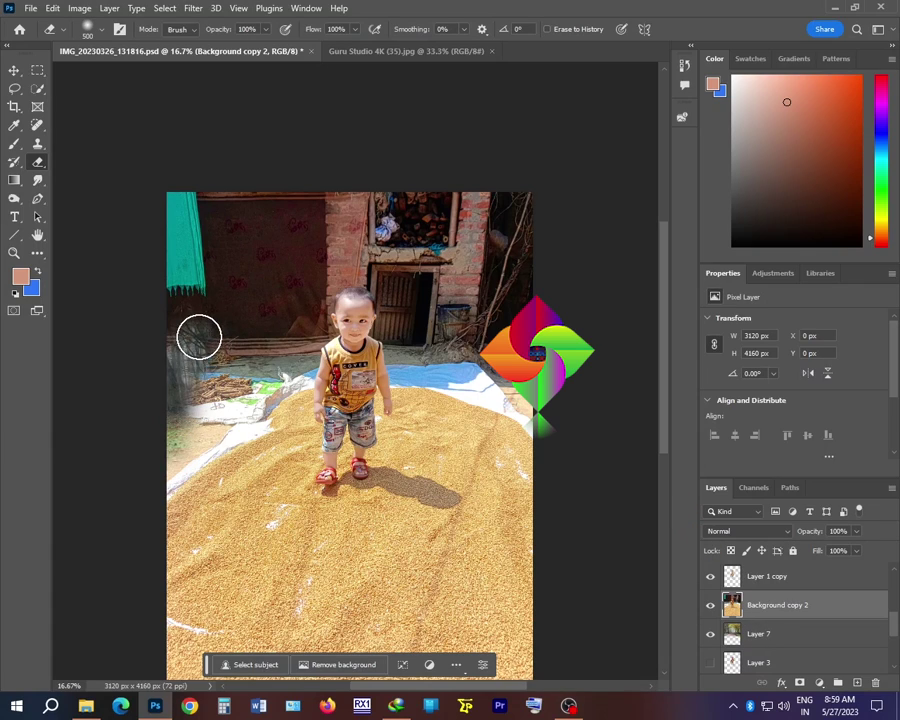
drag(173, 392, 199, 314)
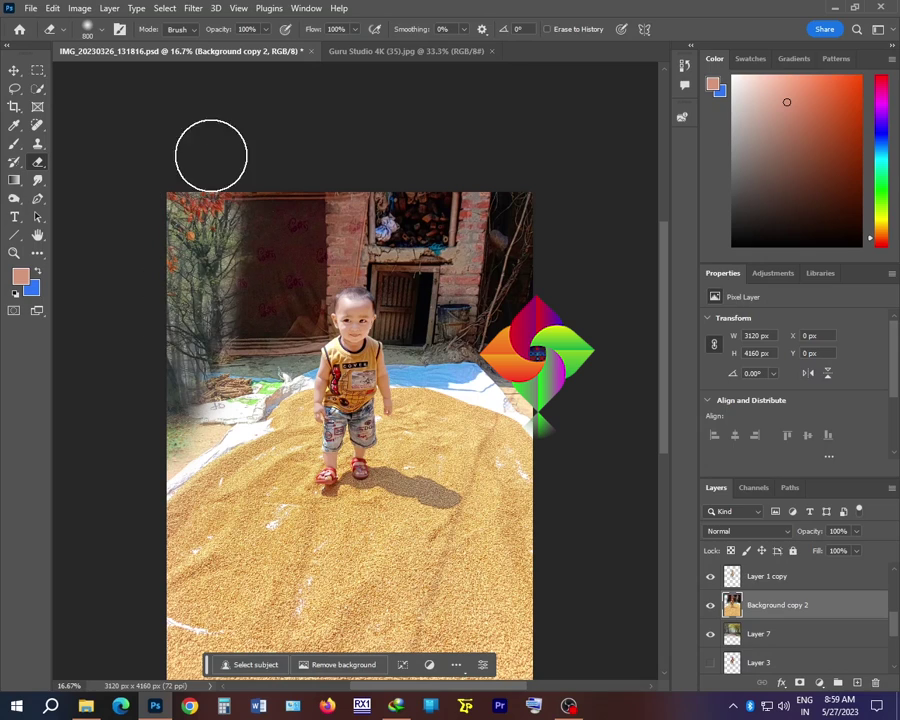
mouse_move(211, 155)
mouse_down()
mouse_move(191, 291)
mouse_move(165, 349)
mouse_move(235, 207)
mouse_move(172, 373)
mouse_up()
- Erase the rest of the old backdrop and ground sheets left of the child on Background copy 2, using Eraser sizes up to 600
key(bracketleft)
key(bracketleft)
key(bracketleft)
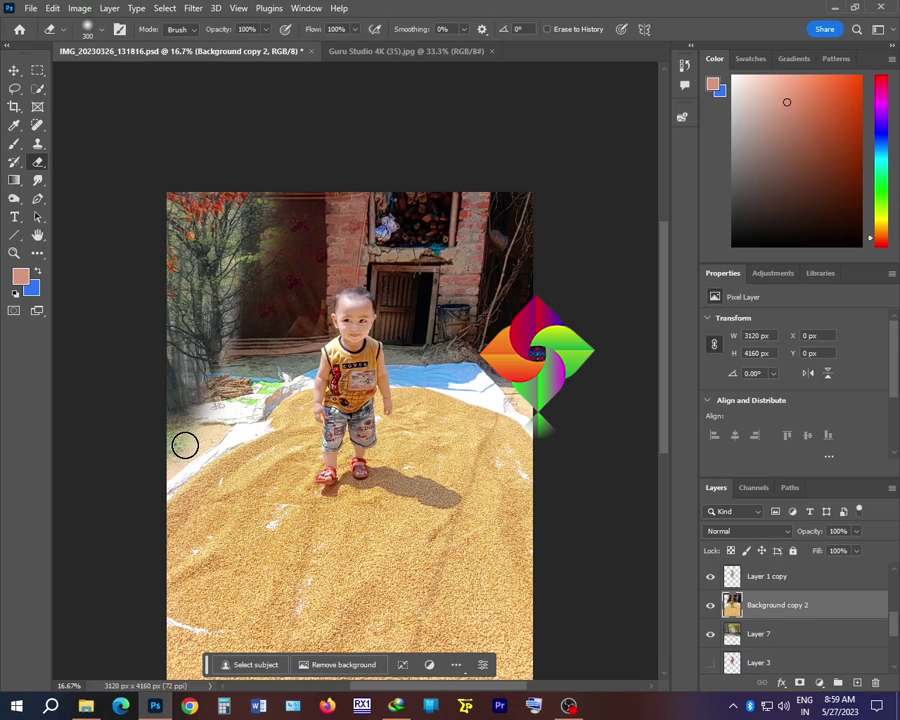
key(bracketright)
mouse_move(149, 478)
mouse_down()
mouse_move(240, 328)
mouse_move(160, 471)
mouse_move(199, 410)
mouse_move(243, 317)
mouse_move(206, 432)
mouse_move(283, 190)
mouse_up()
key(bracketright)
key(bracketright)
drag(201, 428, 255, 325)
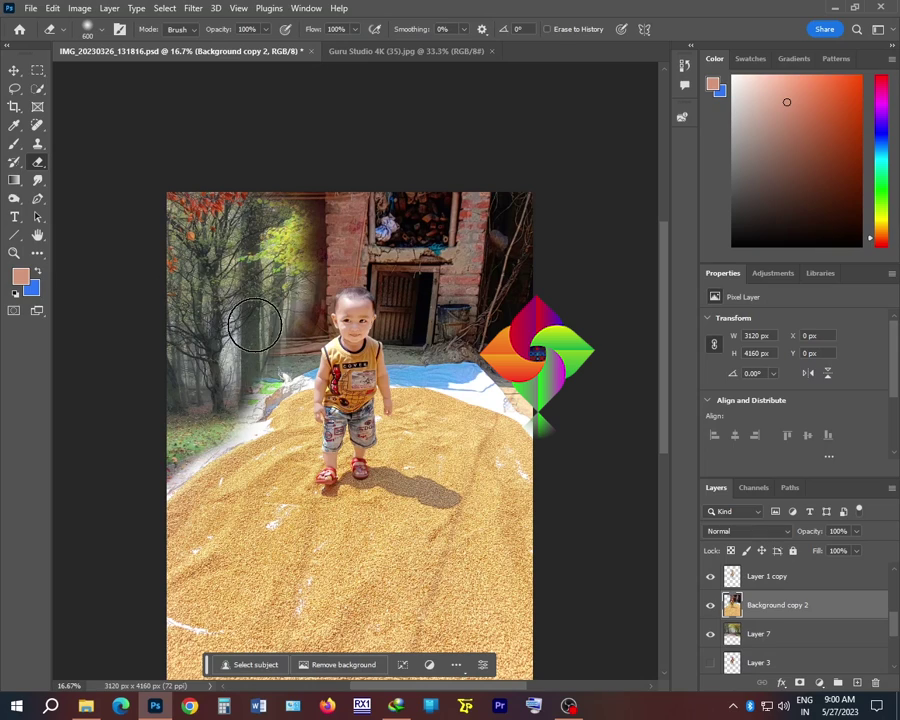
mouse_move(155, 485)
mouse_down()
mouse_move(229, 379)
mouse_move(179, 473)
mouse_move(265, 355)
mouse_move(222, 446)
mouse_move(317, 305)
mouse_move(240, 401)
mouse_move(261, 379)
mouse_move(313, 273)
mouse_move(248, 398)
mouse_move(297, 346)
mouse_move(333, 262)
mouse_move(265, 372)
mouse_move(370, 172)
mouse_move(242, 375)
mouse_move(261, 346)
mouse_move(214, 280)
mouse_up()
- Erase the house and blue sheet behind and right of the child at Eraser size 700, keeping the grain and the child's shadow
key(bracketright)
key(bracketright)
key(bracketright)
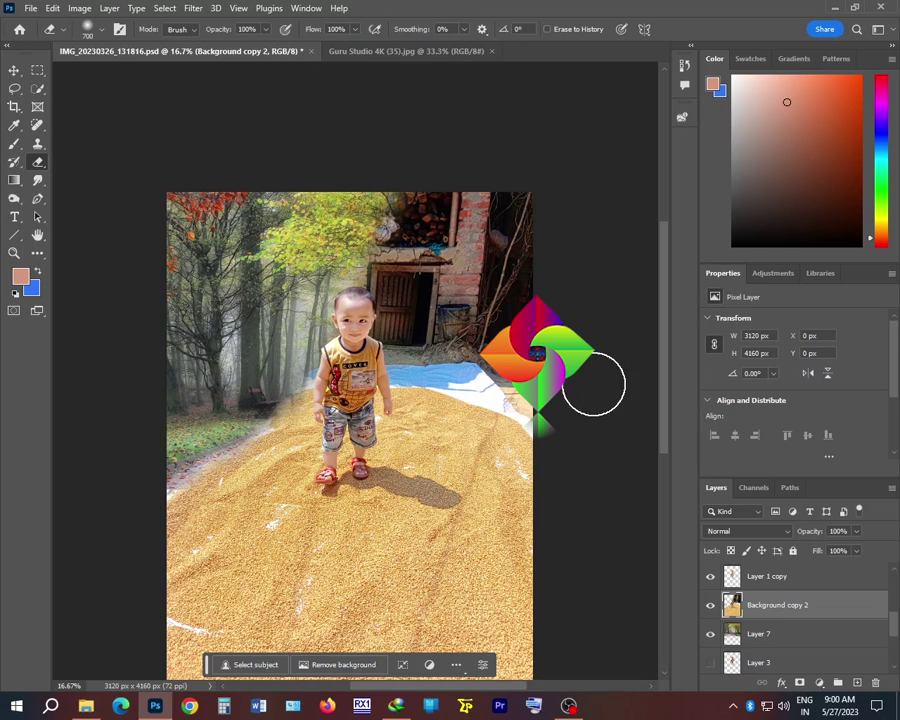
key(bracketleft)
key(bracketleft)
key(bracketleft)
key(bracketright)
key(bracketright)
key(bracketright)
mouse_move(550, 414)
mouse_down()
mouse_move(498, 120)
mouse_move(490, 148)
mouse_move(549, 468)
mouse_move(518, 236)
mouse_up()
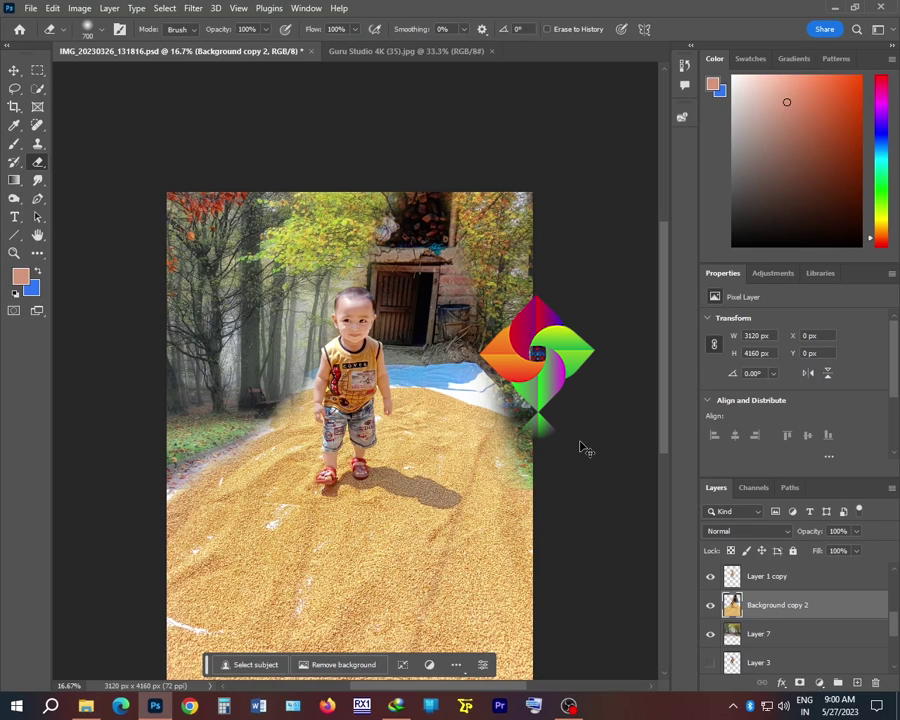
mouse_move(570, 454)
mouse_down()
mouse_move(432, 171)
mouse_move(502, 396)
mouse_move(433, 242)
mouse_move(507, 410)
mouse_move(495, 400)
mouse_move(381, 107)
mouse_move(463, 357)
mouse_move(383, 229)
mouse_move(362, 96)
mouse_move(417, 372)
mouse_move(476, 377)
mouse_move(456, 389)
mouse_move(352, 143)
mouse_move(394, 181)
mouse_move(450, 375)
mouse_move(392, 232)
mouse_move(426, 277)
mouse_move(458, 389)
mouse_move(453, 403)
mouse_move(362, 207)
mouse_move(490, 442)
mouse_move(391, 257)
mouse_move(443, 448)
mouse_move(457, 416)
mouse_move(331, 152)
mouse_move(388, 321)
mouse_move(412, 367)
mouse_move(336, 139)
mouse_move(218, 413)
mouse_move(421, 149)
mouse_move(328, 358)
mouse_move(234, 428)
mouse_move(437, 140)
mouse_move(218, 495)
mouse_move(178, 468)
mouse_move(331, 261)
mouse_move(146, 497)
mouse_move(127, 498)
mouse_move(242, 343)
mouse_move(367, 205)
mouse_move(375, 378)
mouse_move(414, 393)
mouse_move(446, 428)
mouse_move(448, 135)
mouse_move(516, 216)
mouse_move(504, 405)
mouse_move(479, 448)
mouse_move(459, 263)
mouse_move(442, 336)
mouse_move(426, 90)
mouse_move(556, 468)
mouse_move(503, 280)
mouse_move(511, 426)
mouse_move(469, 434)
mouse_move(431, 324)
mouse_move(439, 425)
mouse_move(420, 193)
mouse_move(436, 400)
mouse_move(458, 440)
mouse_move(424, 238)
mouse_move(414, 331)
mouse_move(388, 364)
mouse_move(422, 84)
mouse_move(458, 207)
mouse_up()
key(v)
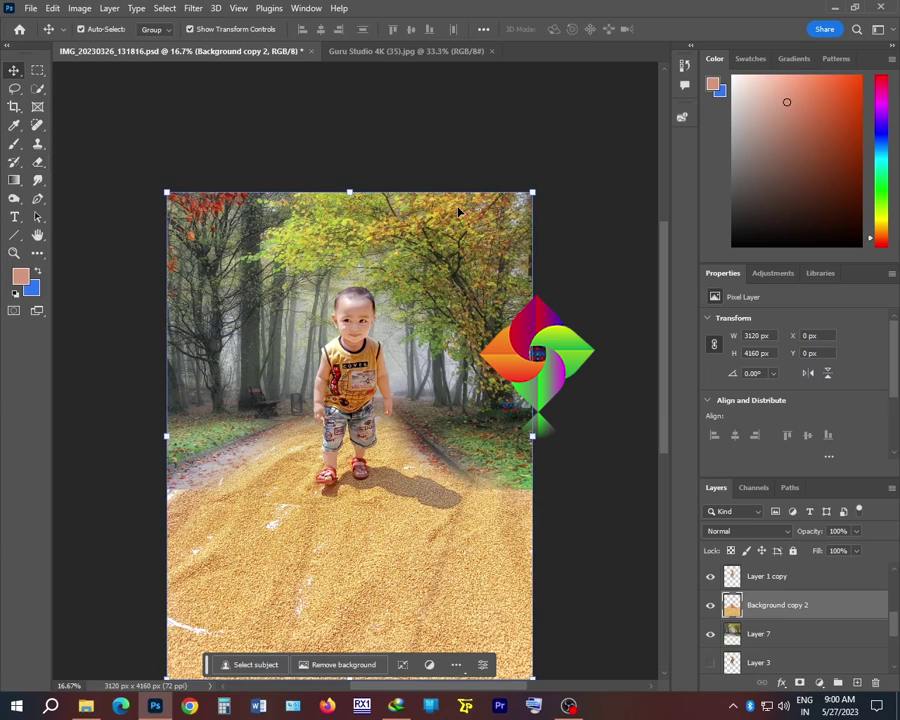
- Nudge the forest image on Layer 7 to the right until its X position is -322 px, then deselect the layer
click(778, 636)
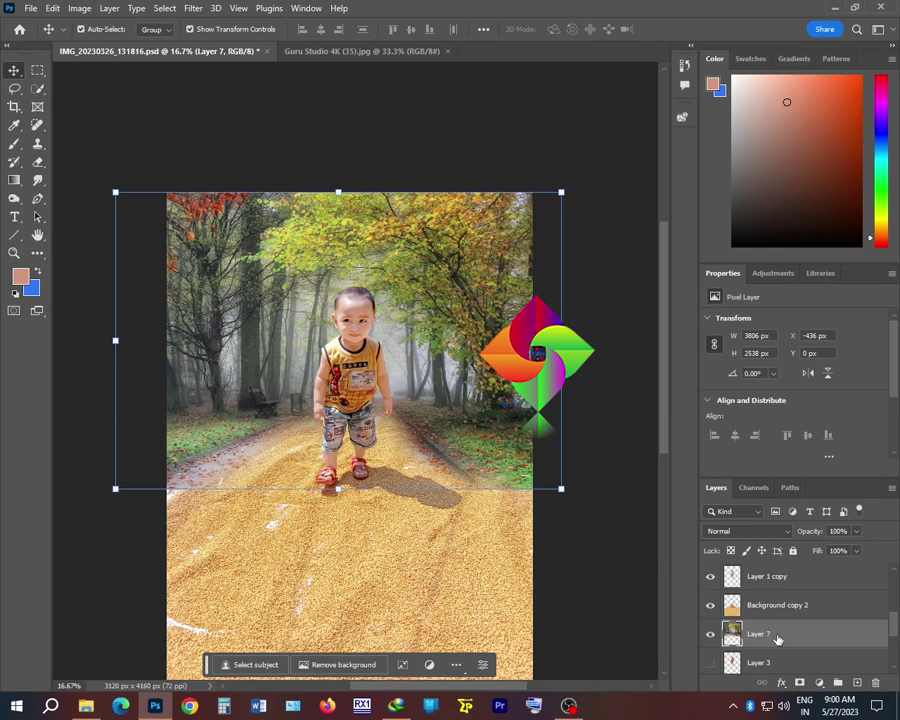
key(shift+Right)
key(shift+Right)
key(shift+Right)
key(shift+Right)
key(shift+Right)
key(shift+Right)
key(shift+Right)
key(shift+Right)
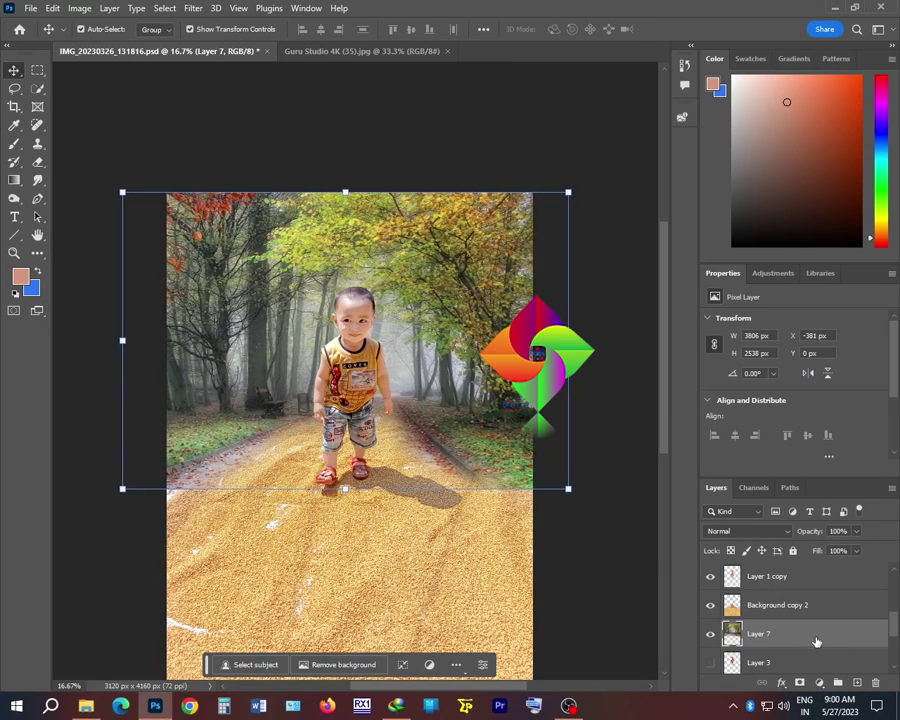
key(shift+Right)
key(shift+Right)
key(shift+Right)
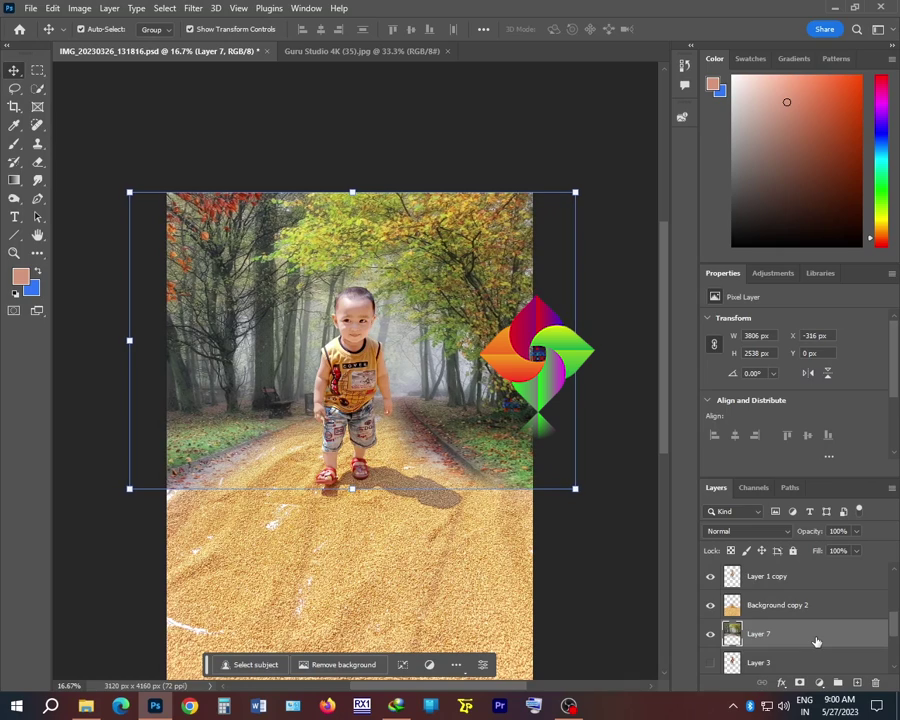
key(Right)
key(Right)
key(Right)
key(Right)
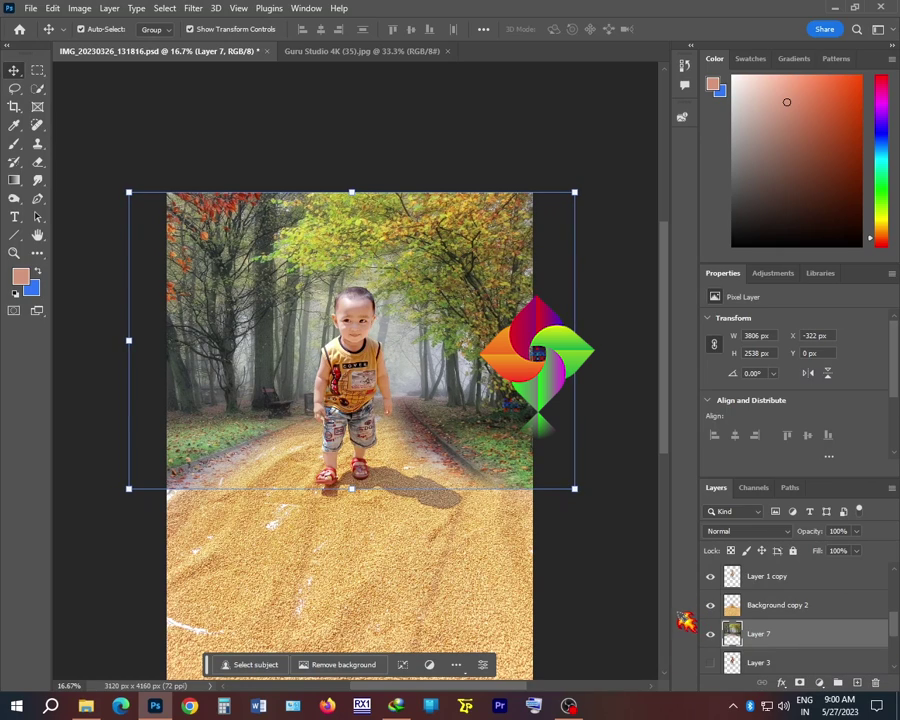
click(645, 467)
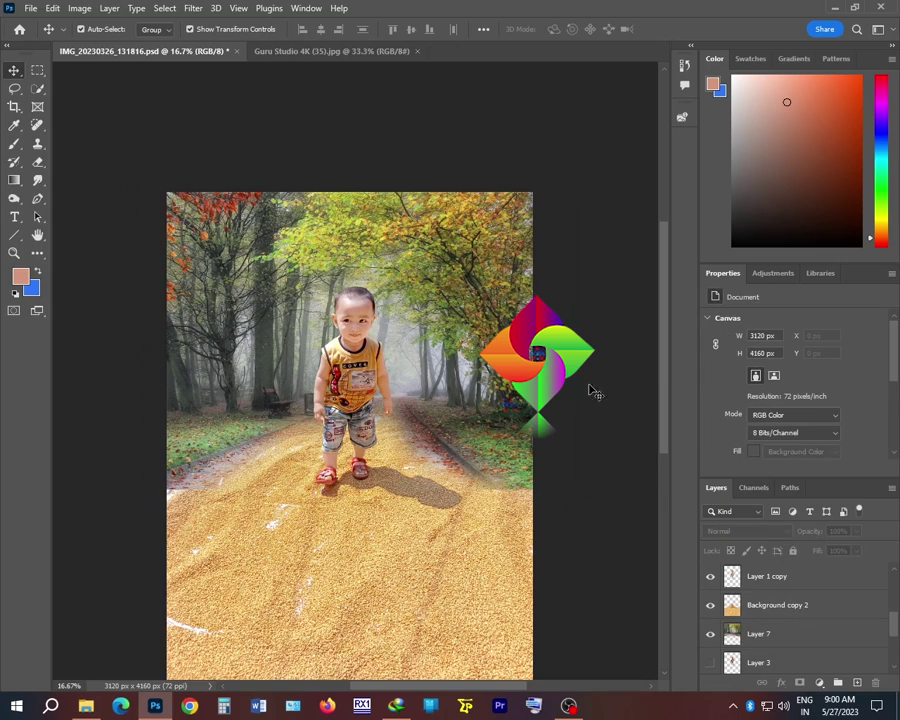
- Crop the image to a rectangular marquee of about 2349 x 3166 px around the child and clear the selection
click(279, 205)
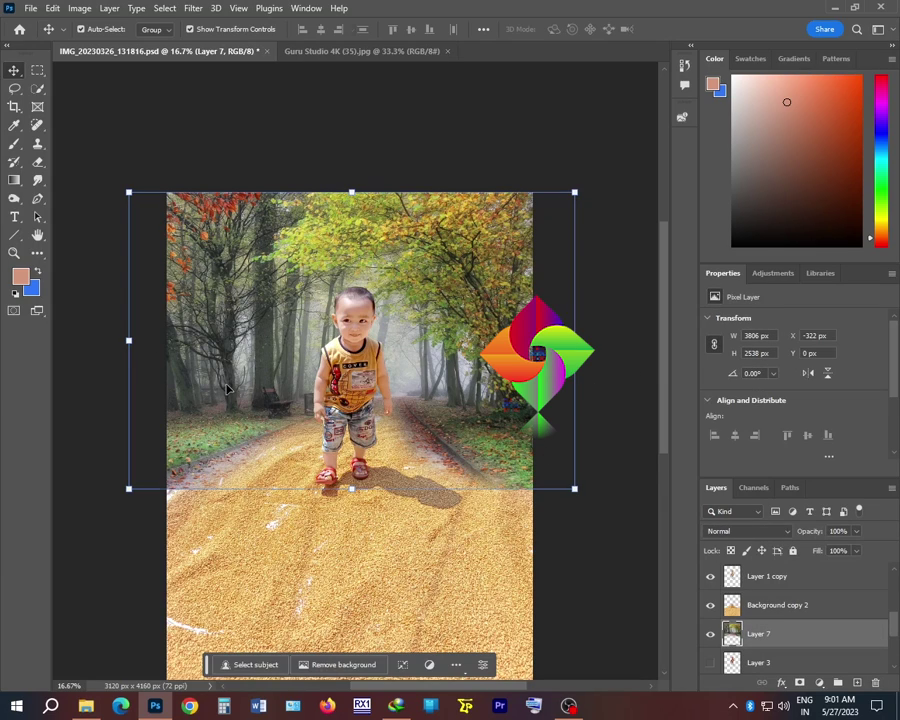
key(c)
click(37, 71)
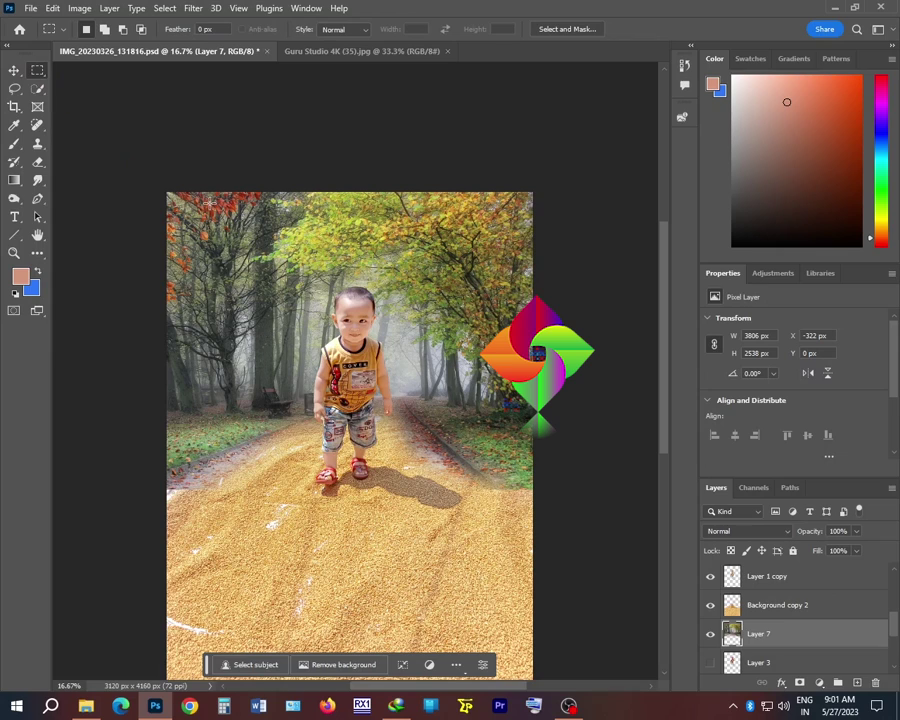
drag(209, 213, 470, 488)
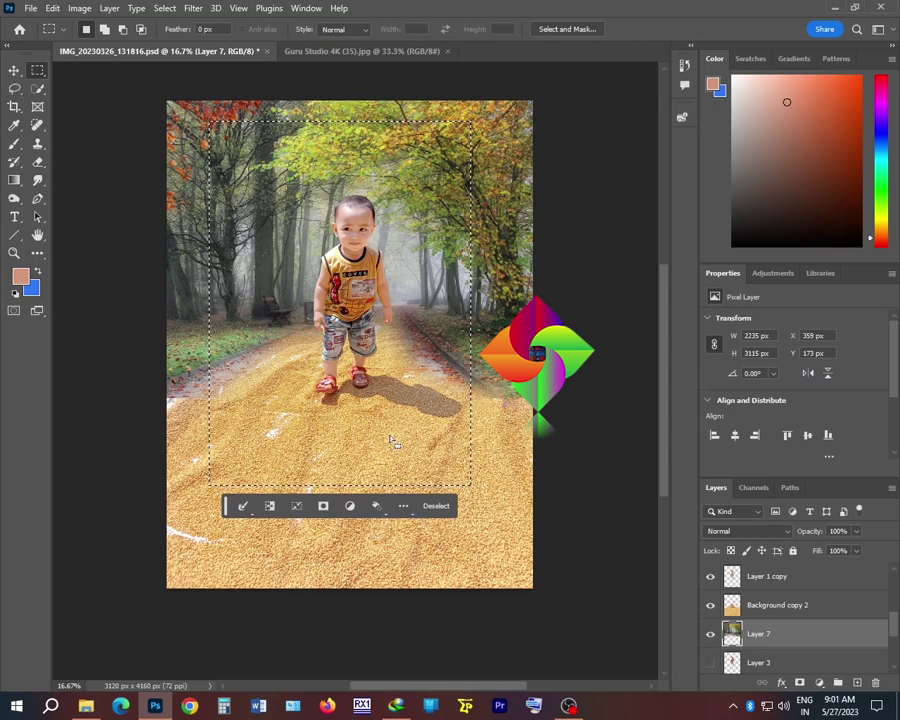
drag(190, 113, 465, 484)
drag(390, 468, 388, 454)
click(79, 8)
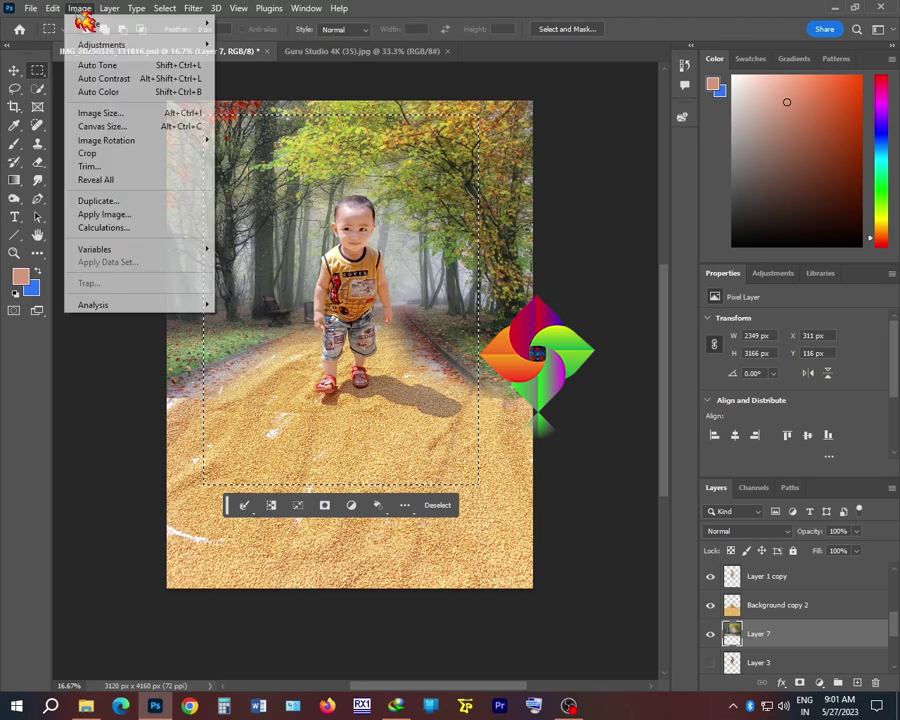
click(114, 156)
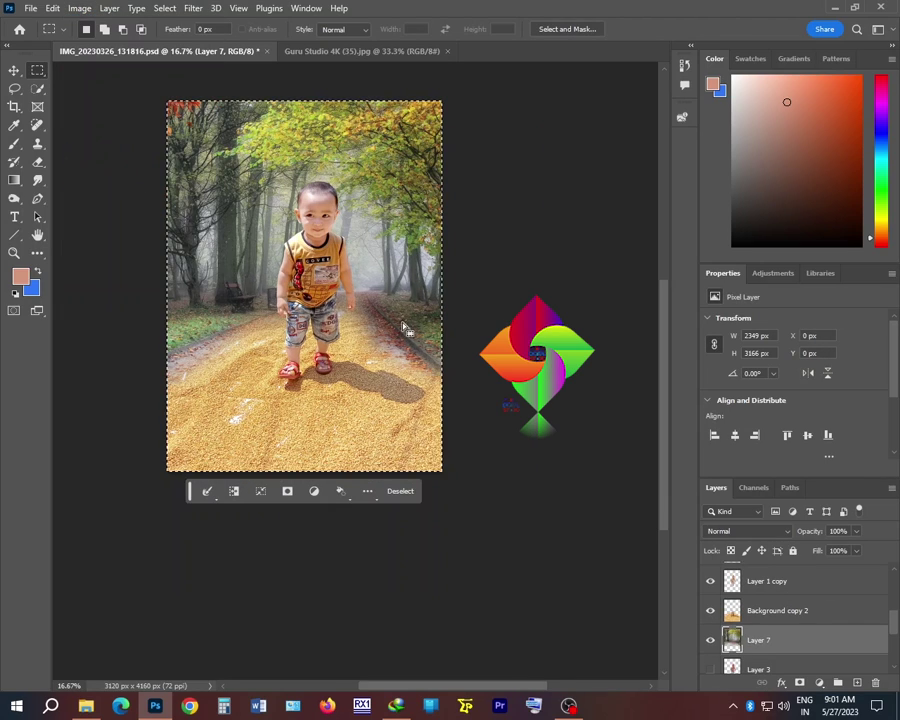
key(ctrl+d)
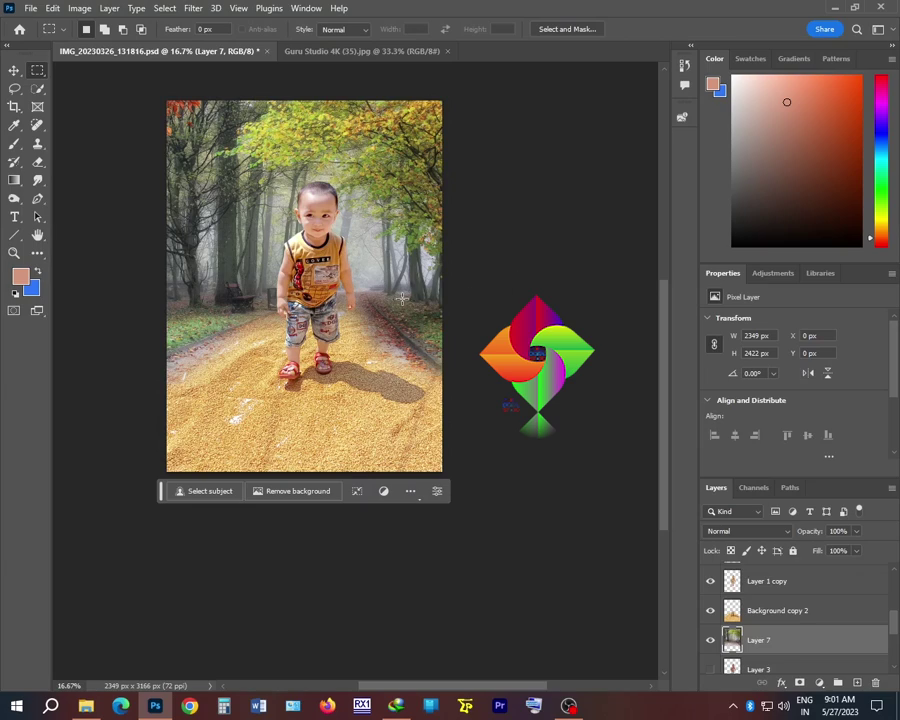
- Examine the cropped composite up close and compare the child with Layer 1 copy 2 hidden and shown
drag(233, 287, 350, 286)
key(ctrl+plus)
key(ctrl+plus)
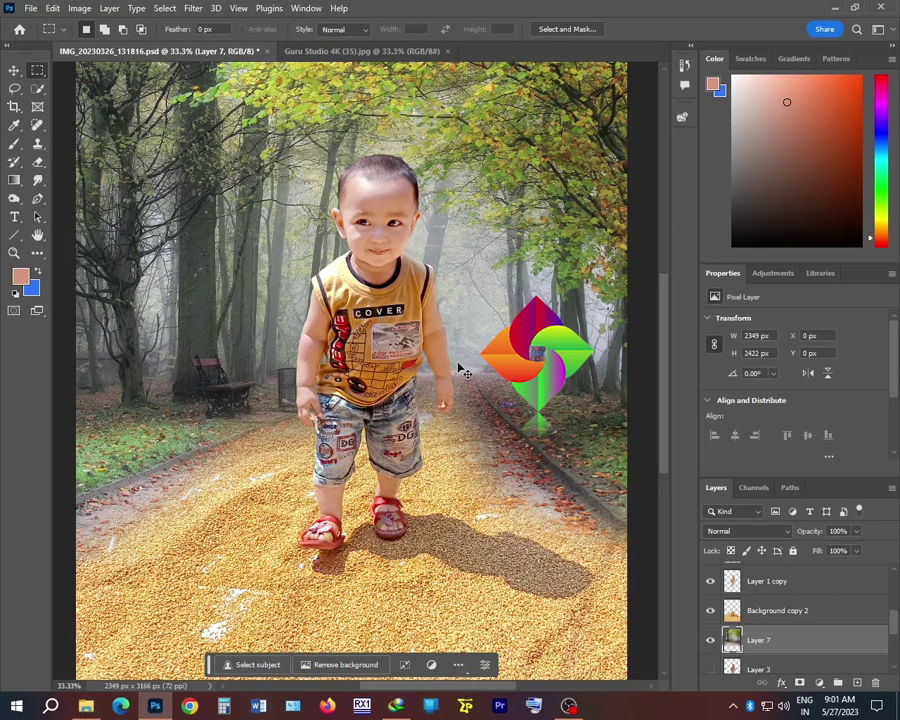
key(ctrl+minus)
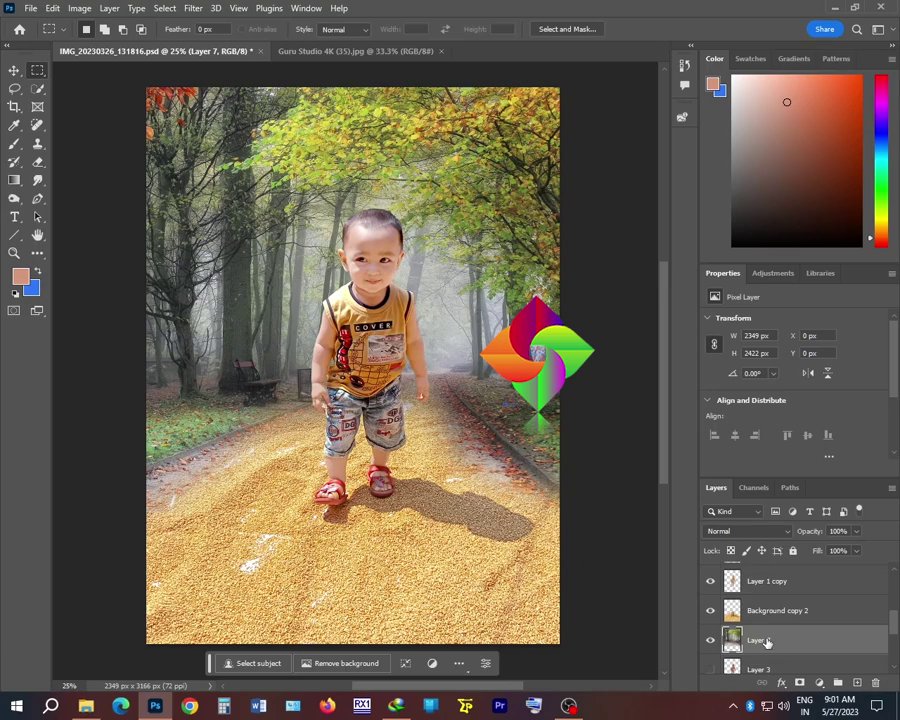
scroll(784, 624, up, 3)
scroll(784, 624, up, 3)
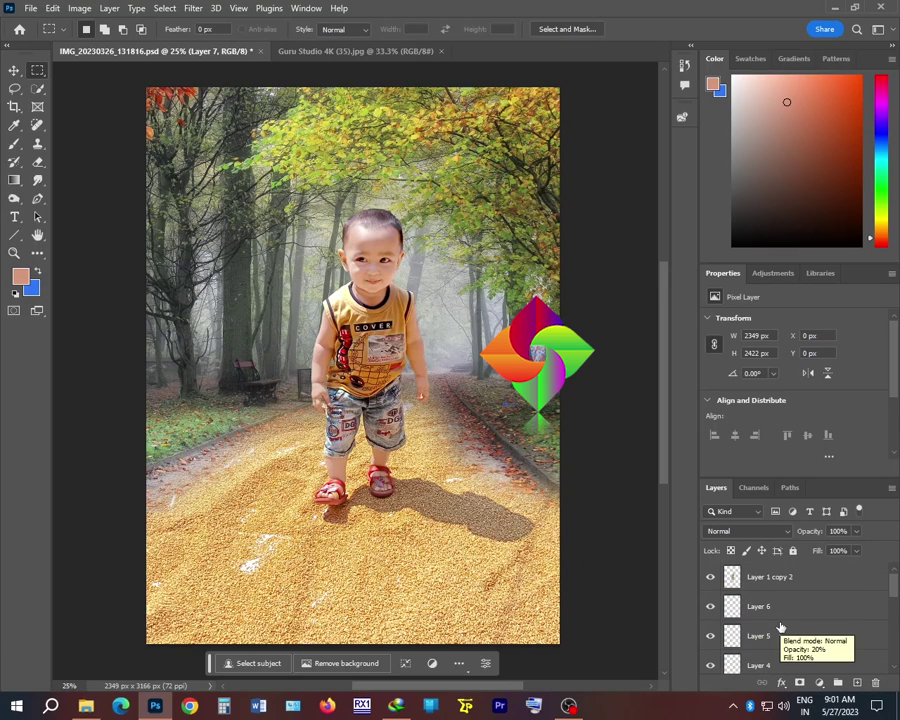
click(750, 577)
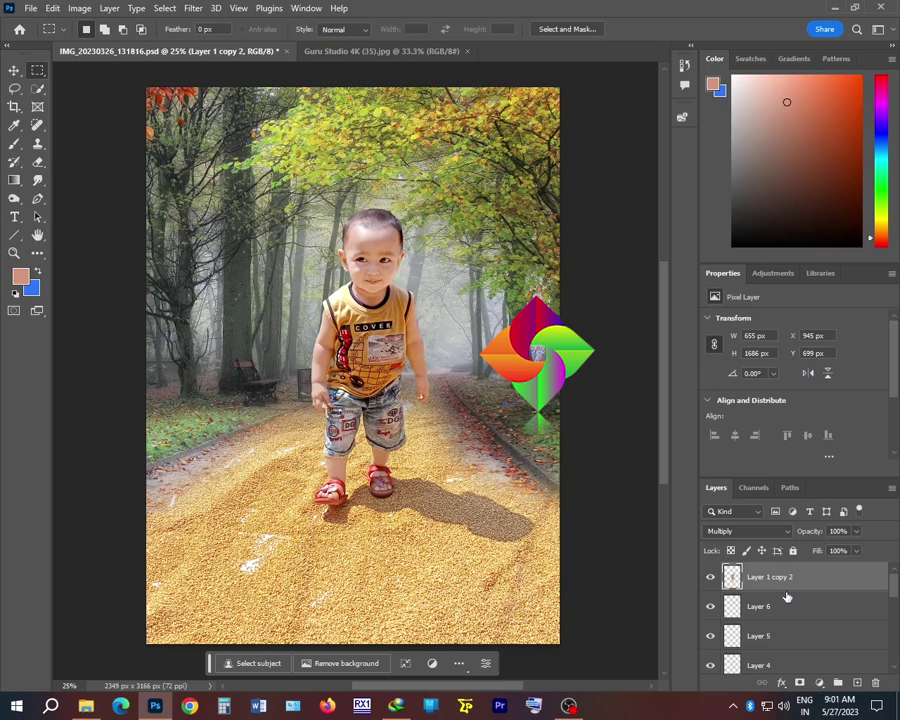
click(709, 579)
click(709, 579)
key(ctrl+plus)
key(ctrl+plus)
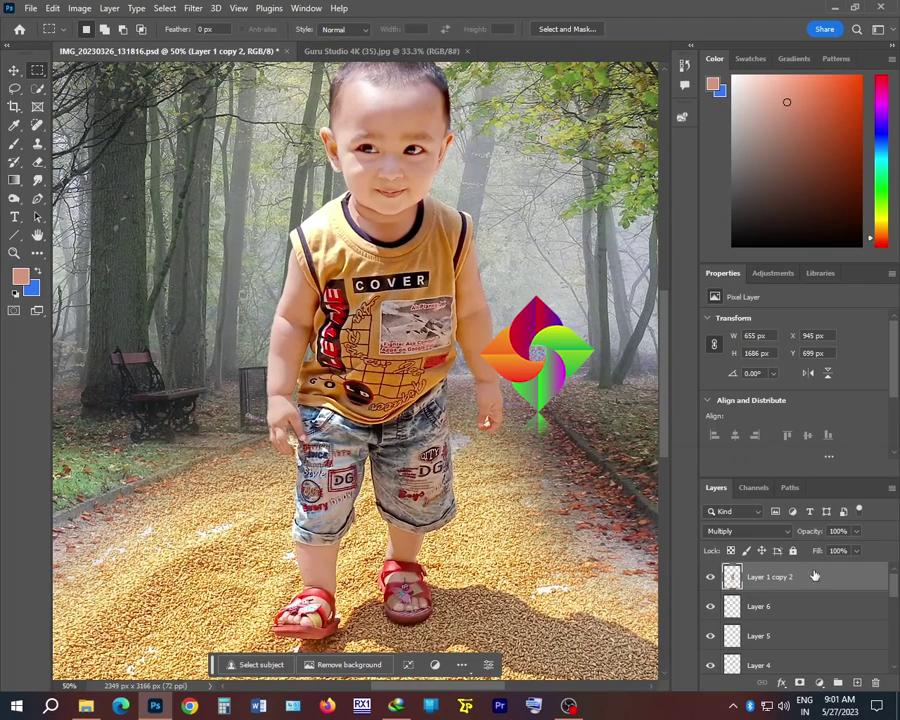
click(710, 579)
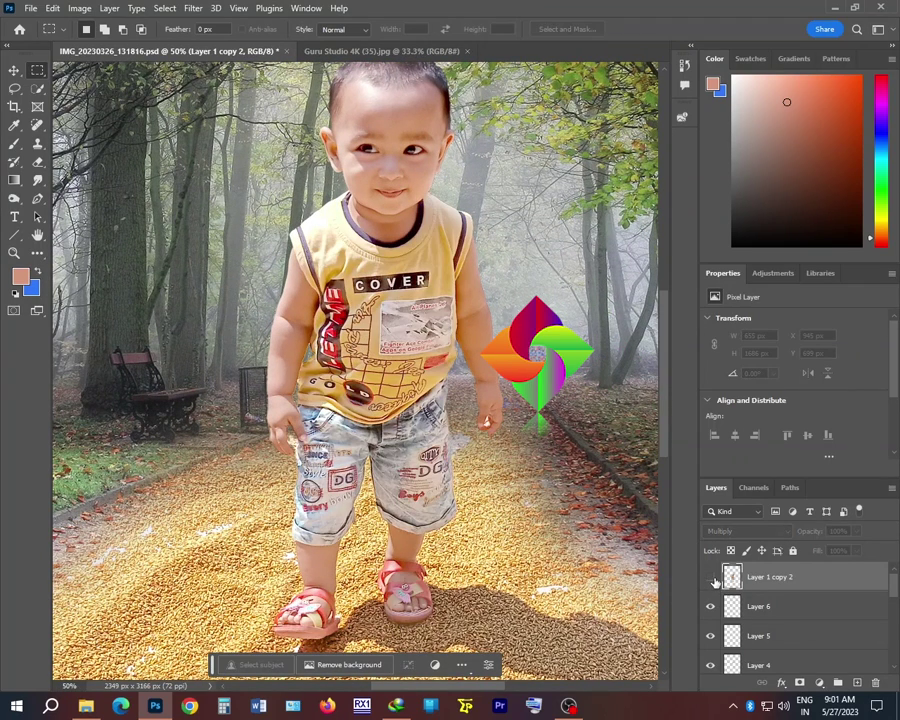
click(711, 579)
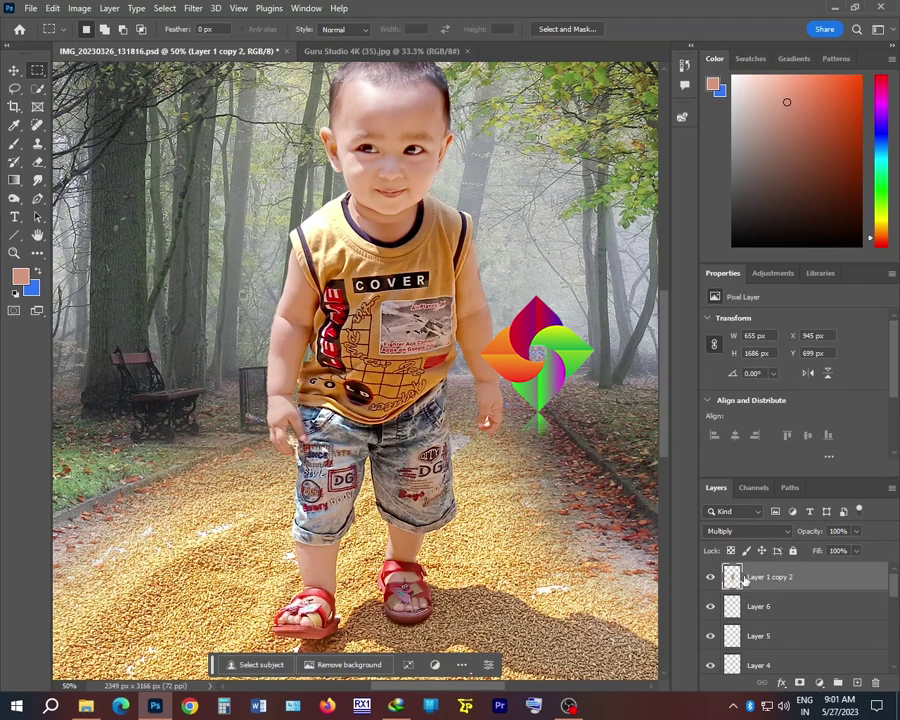
- Reduce the opacity of the Multiply layer Layer 1 copy 2 to 33% and compare the effect with the layer hidden
click(856, 531)
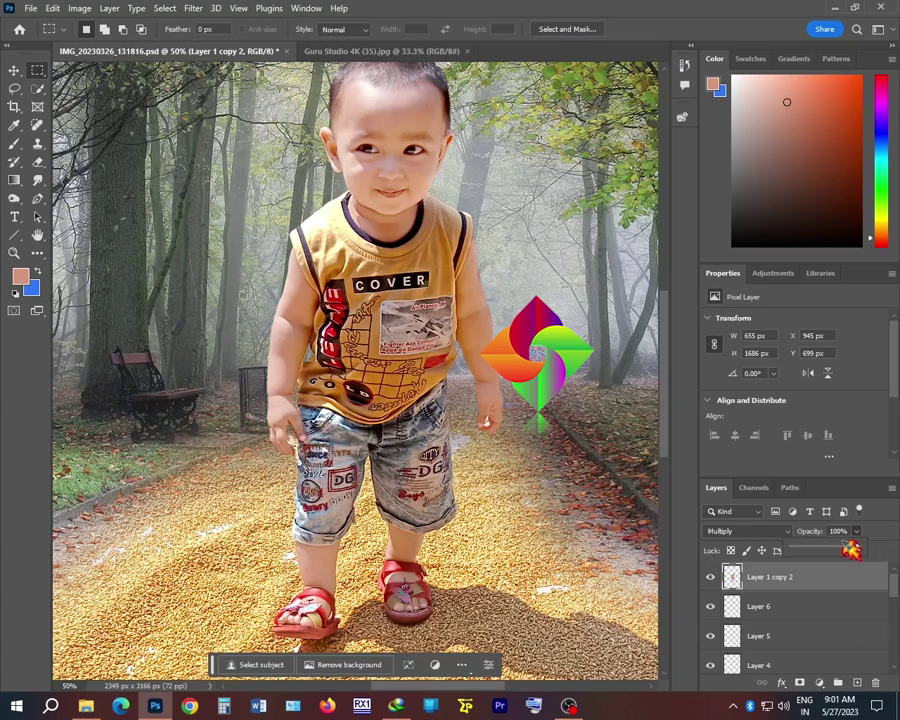
drag(824, 548, 820, 548)
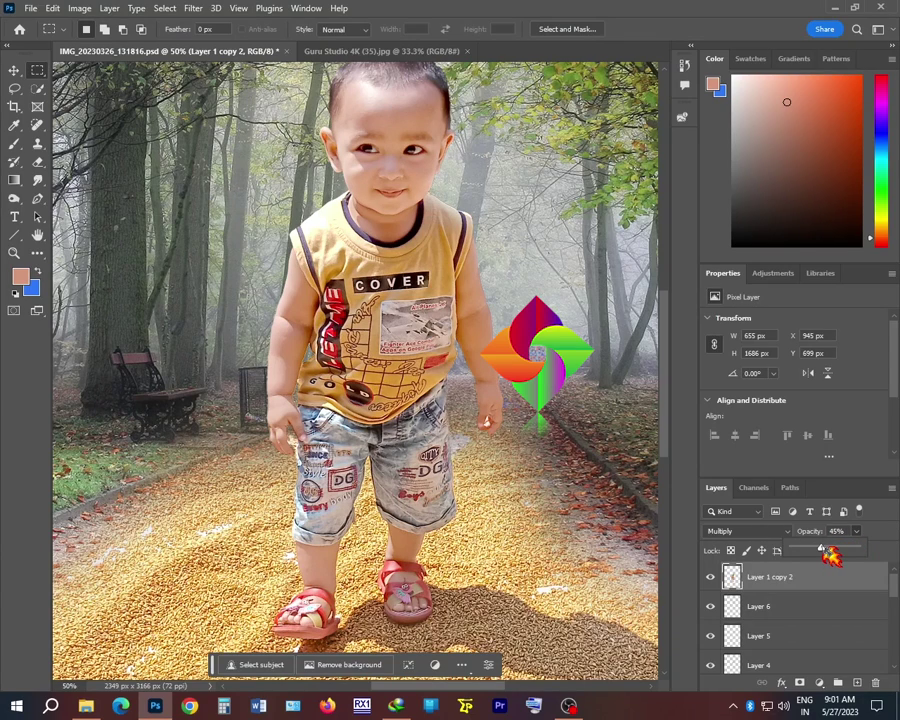
click(711, 578)
click(712, 579)
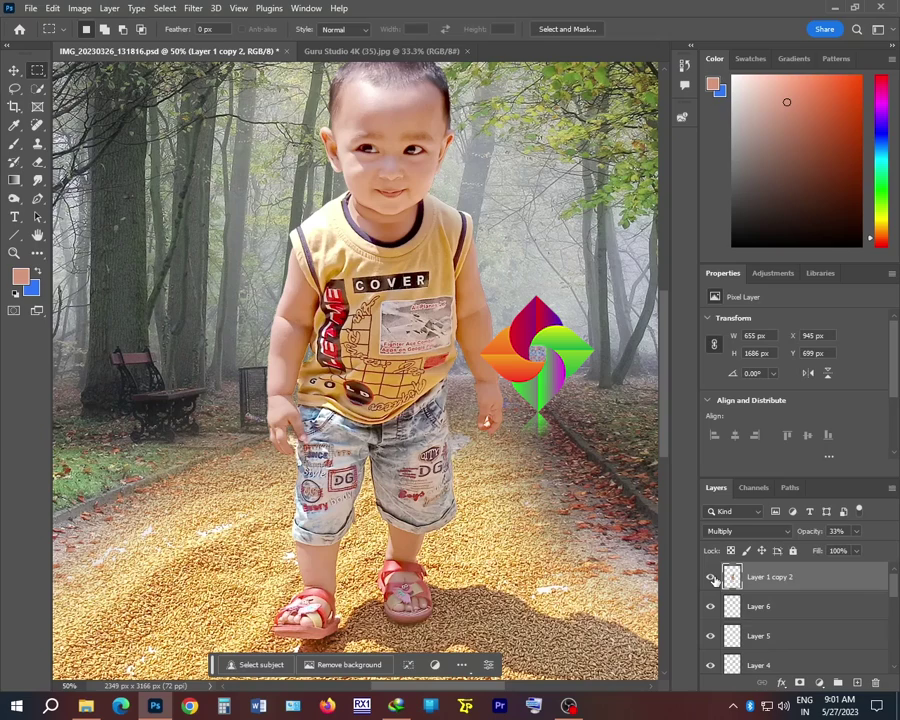
- Lower the opacity of the Multiply layer Layer 1 copy 2 to 20% and compare the child with the layer hidden and shown
click(856, 531)
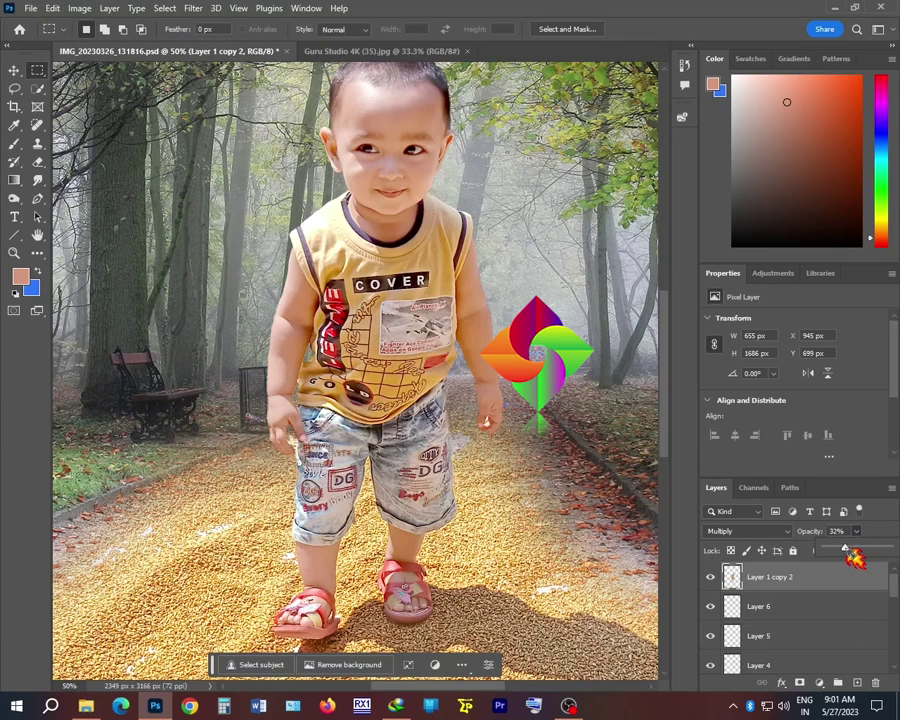
click(808, 545)
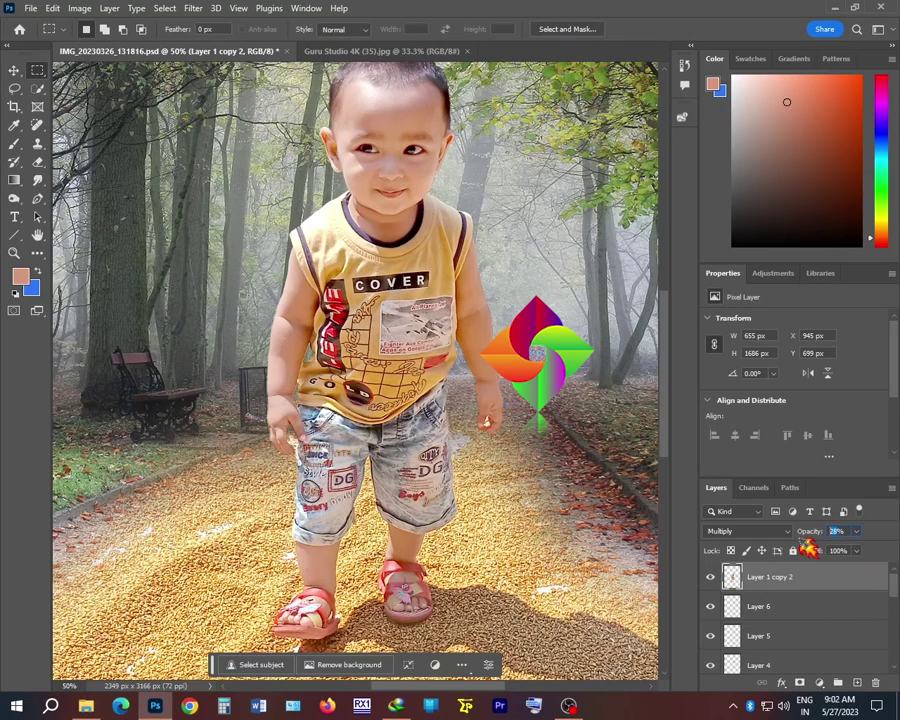
click(711, 579)
click(711, 579)
key(ctrl+minus)
key(ctrl+minus)
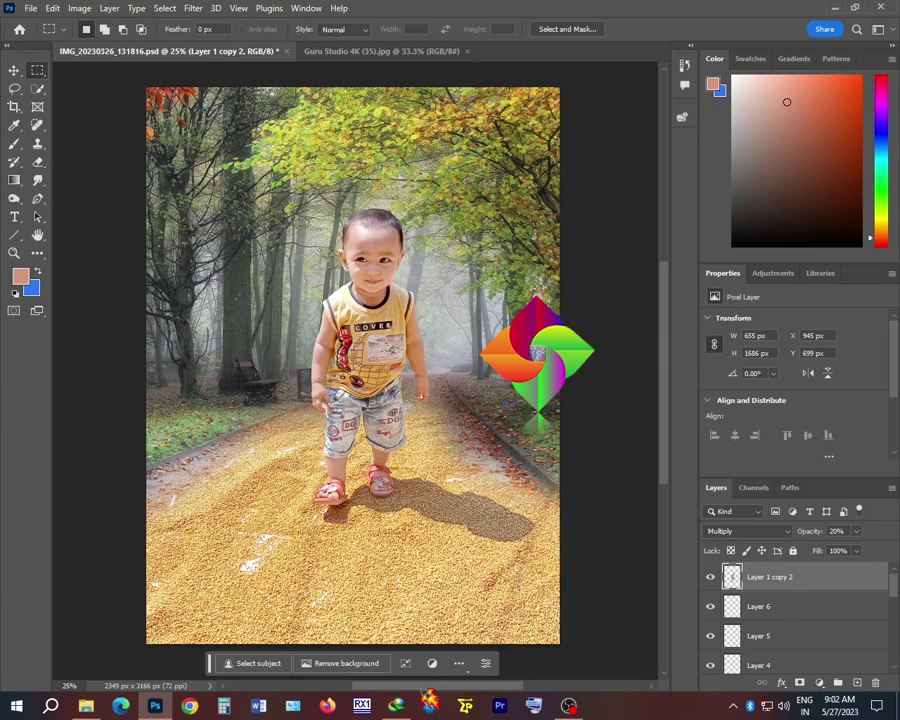
- Stamp all visible layers into a new merged layer above Layer 1 copy 2, and save the document
click(566, 703)
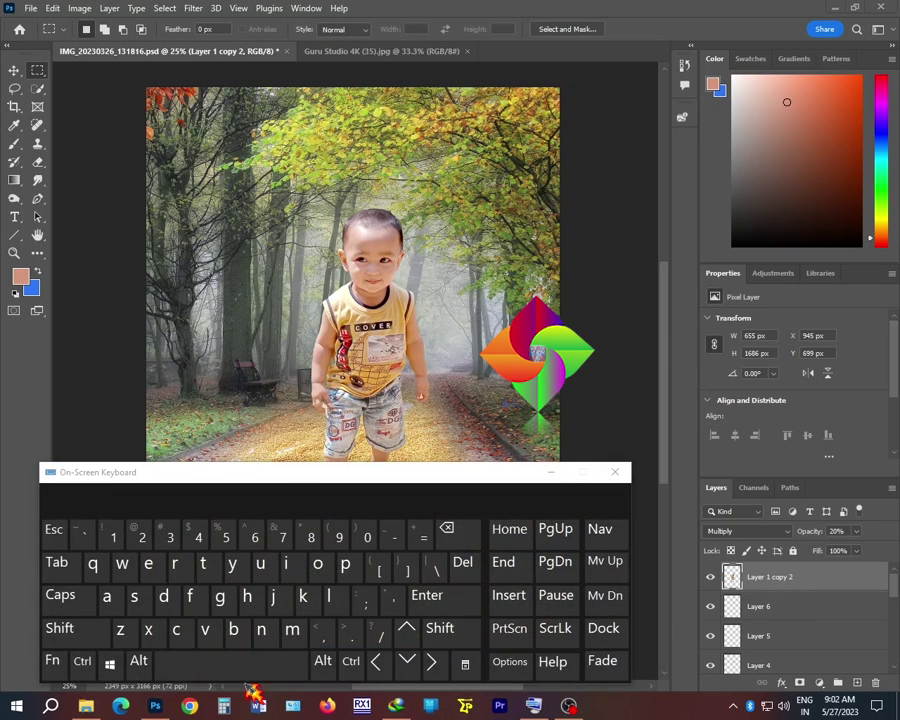
click(82, 661)
click(138, 661)
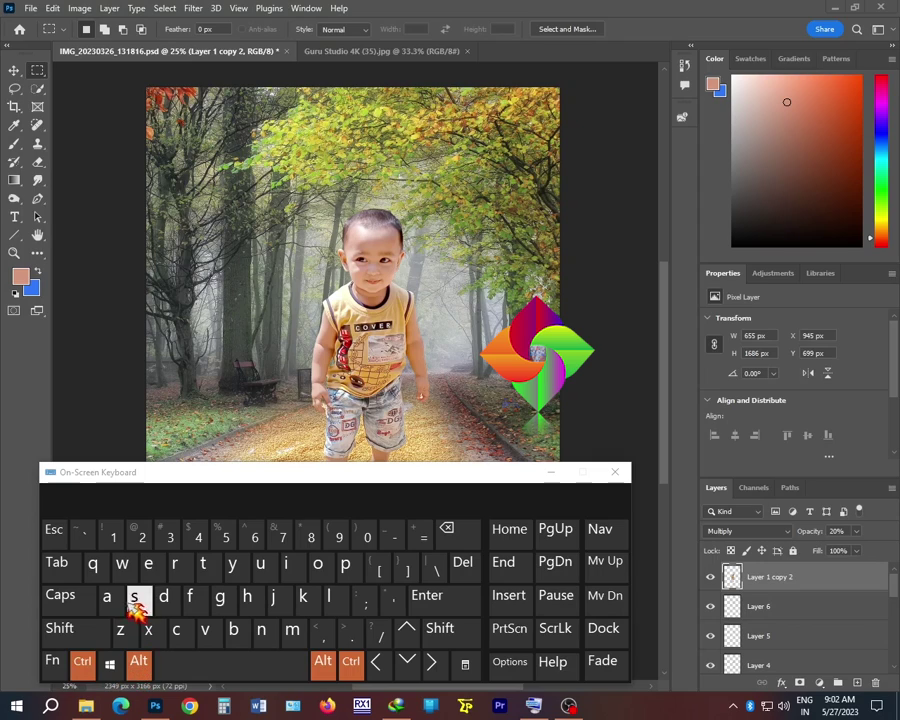
click(60, 630)
click(148, 563)
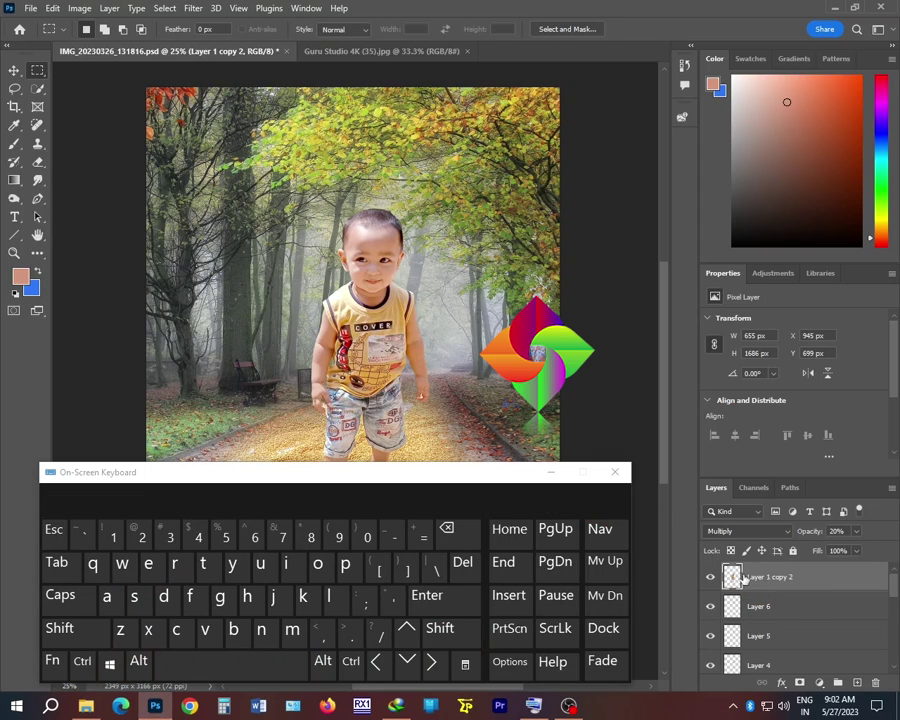
click(139, 661)
click(82, 661)
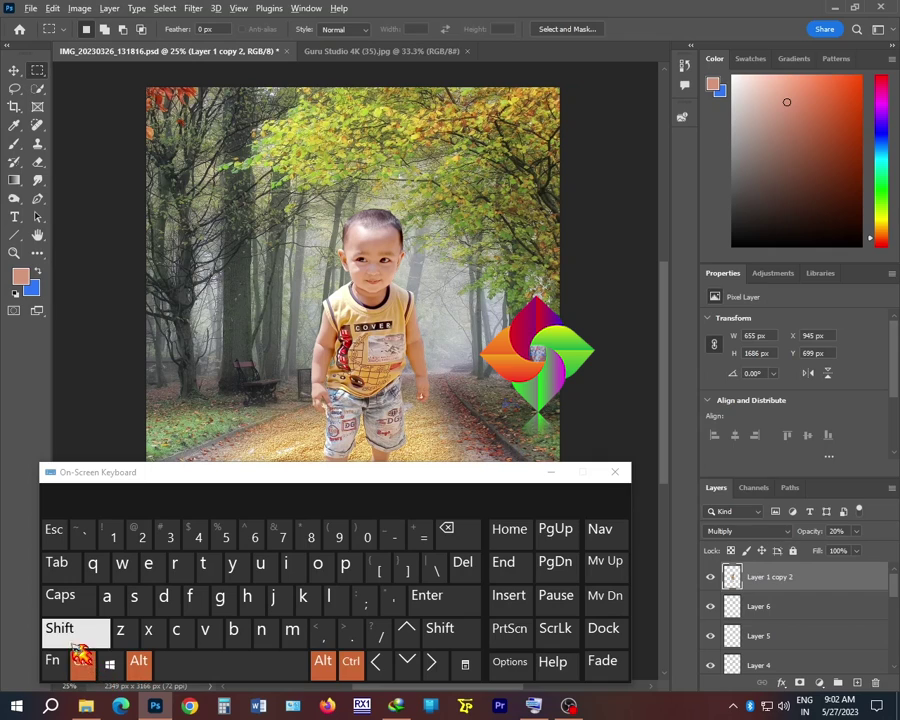
click(60, 628)
click(153, 567)
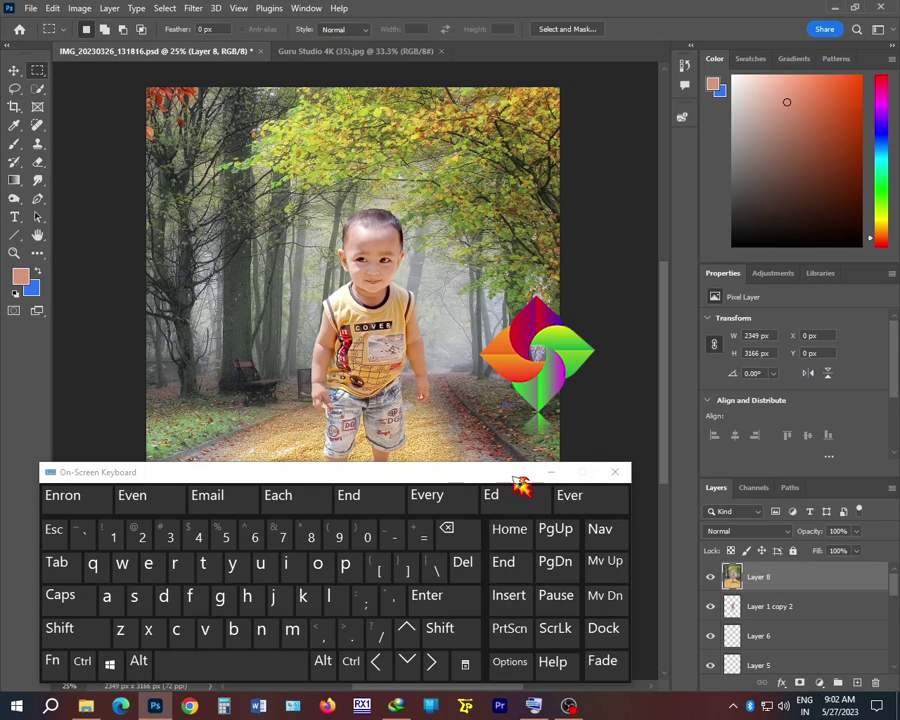
click(553, 472)
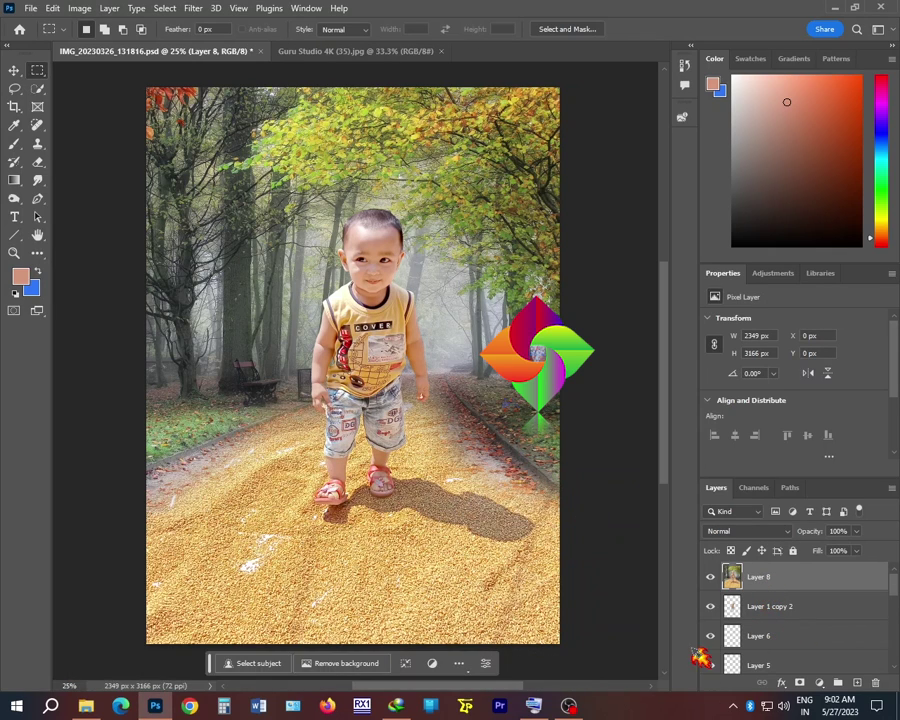
key(ctrl+s)
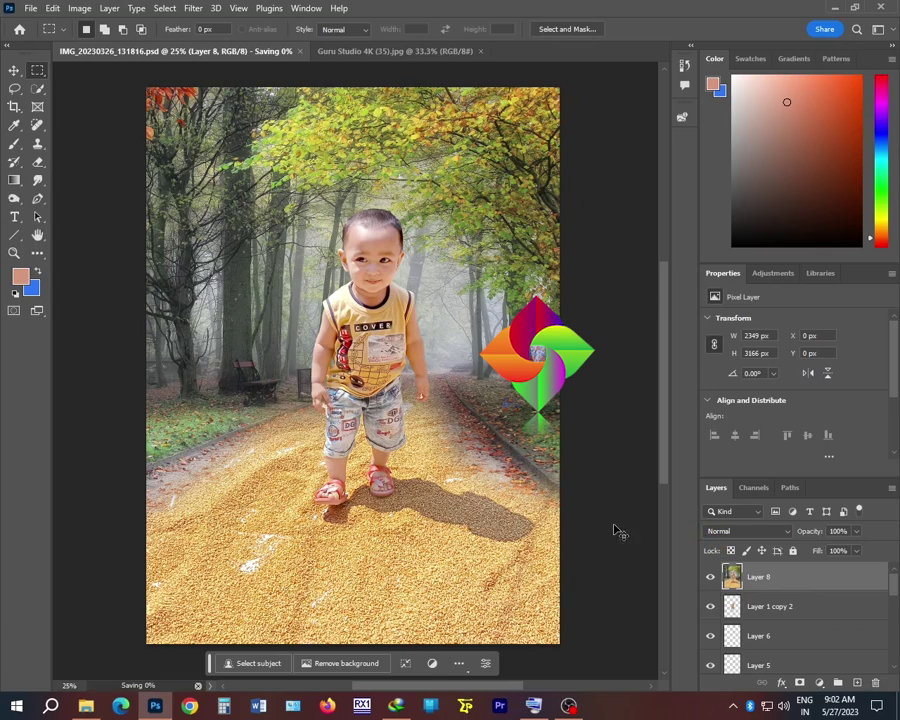